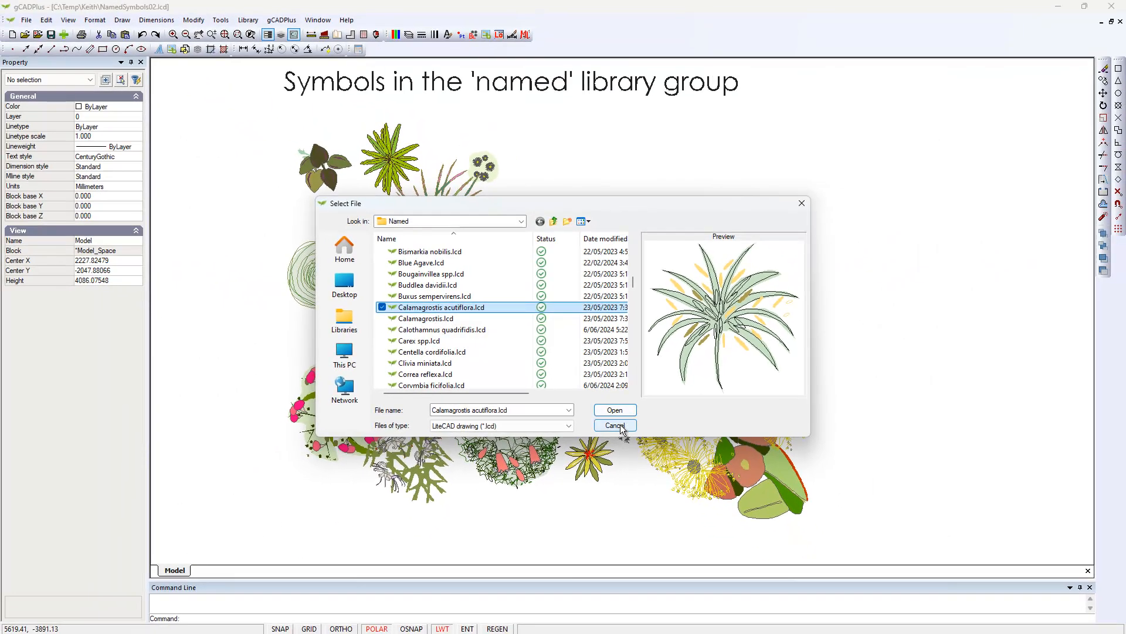
Open the Calamagrostis acutiflora.lcd symbol from the Named folder and inspect the block name of the spiky green Asplenium symbol.
{"action": "left_click", "coordinate": [621, 427]}
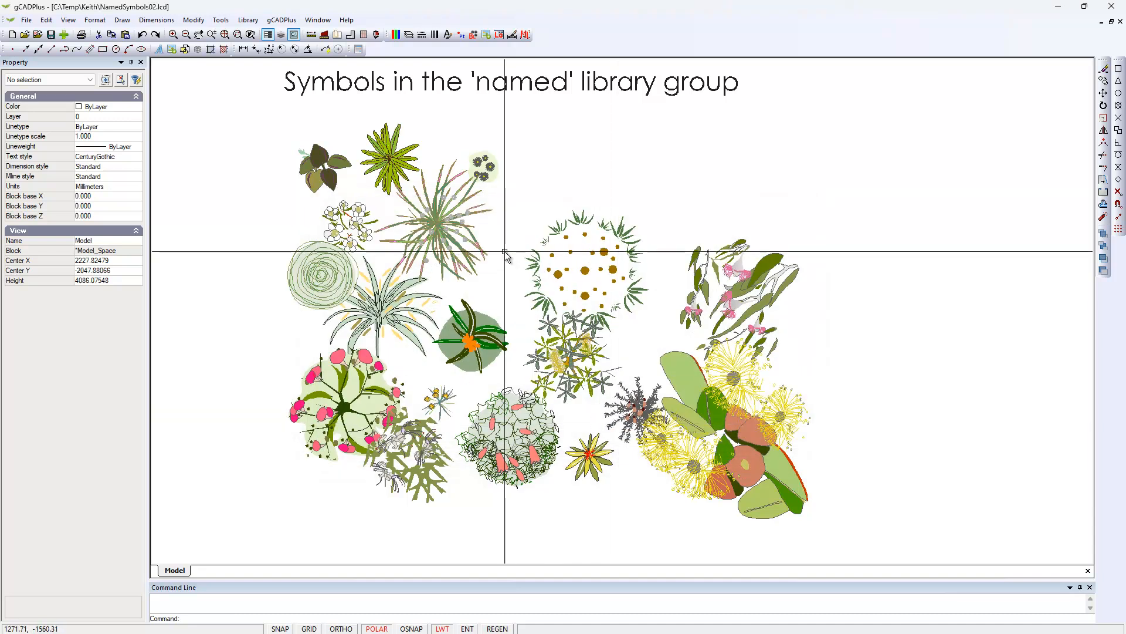
{"action": "left_click", "coordinate": [391, 170]}
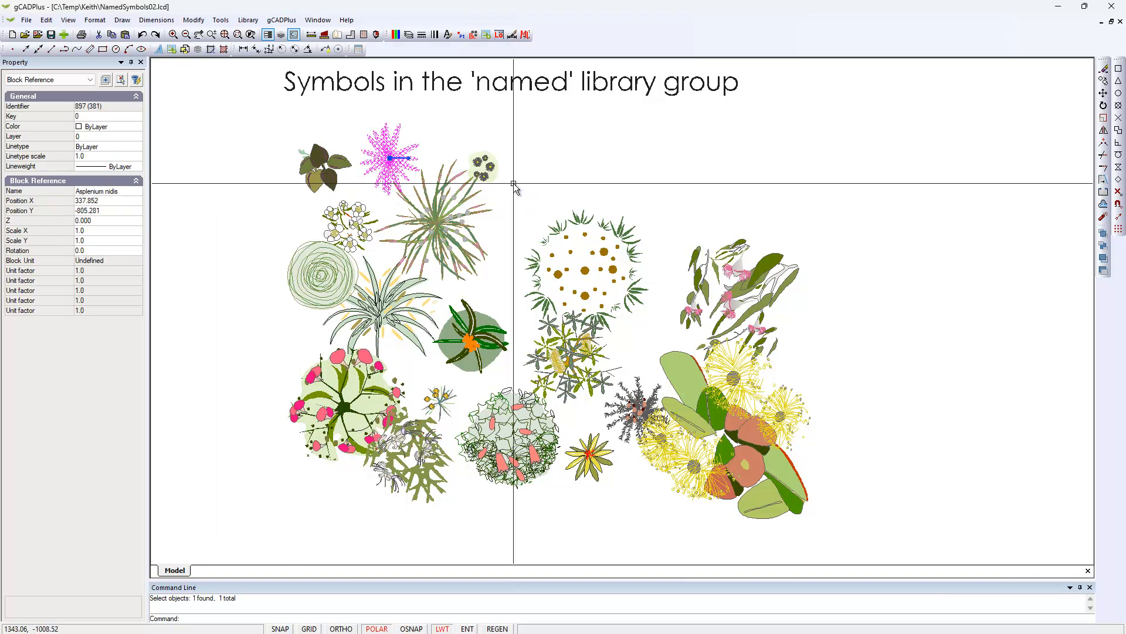
{"action": "key", "text": "Escape"}
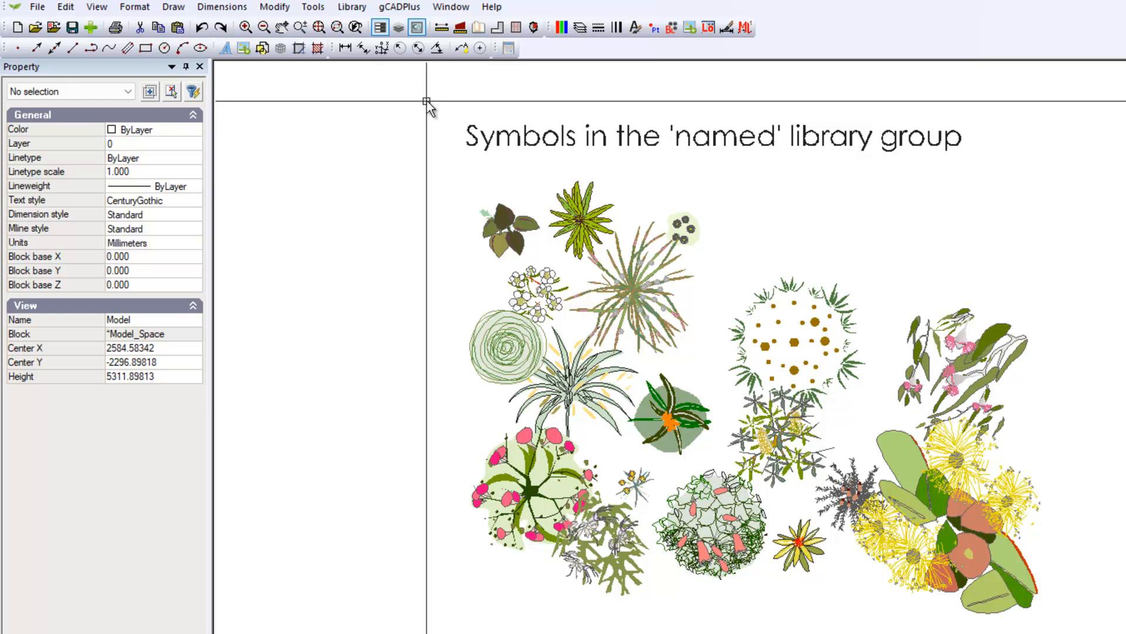
Attach the GardenCAD.gcp plant list from the gCADPlus documents folder to the drawing.
{"action": "left_click", "coordinate": [405, 9]}
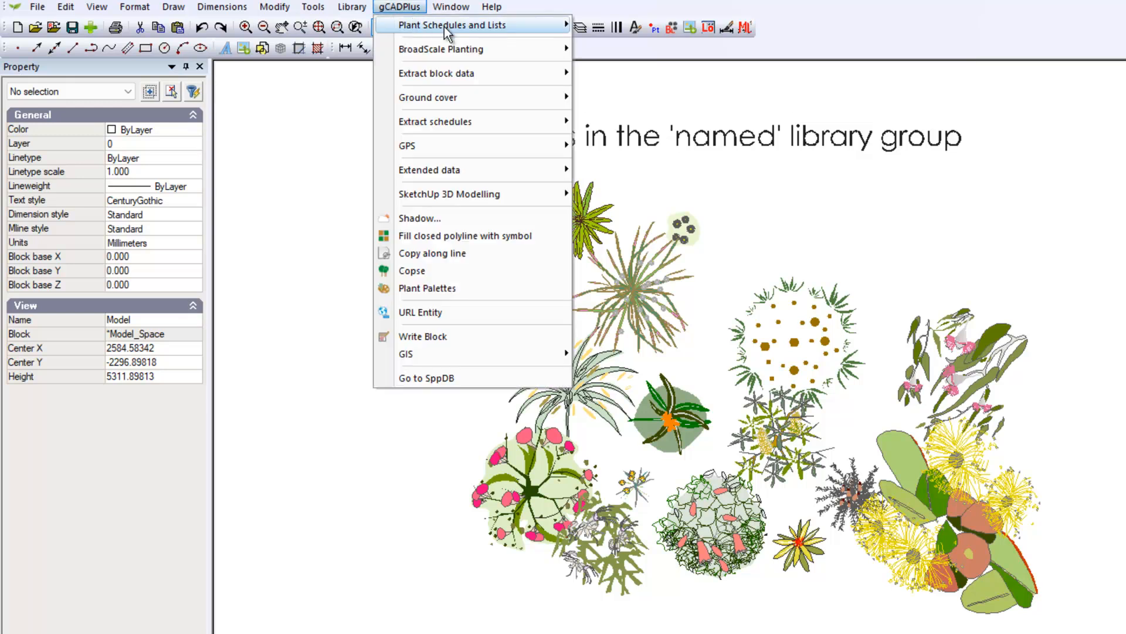
{"action": "mouse_move", "coordinate": [524, 27]}
{"action": "left_click", "coordinate": [615, 28]}
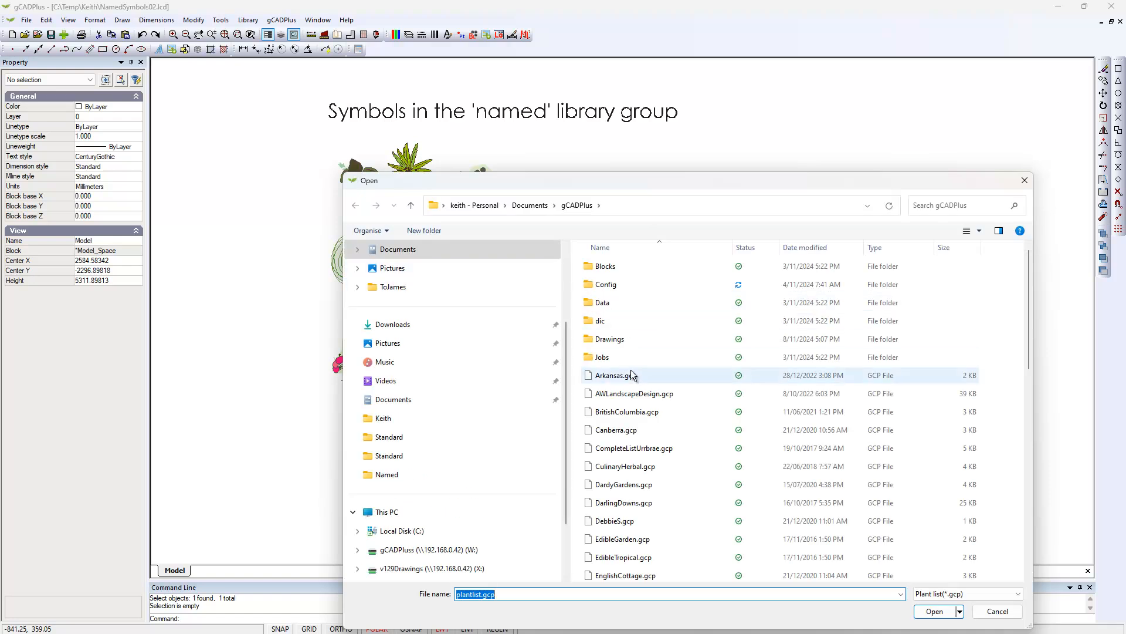
{"action": "scroll", "coordinate": [631, 370], "scroll_direction": "down", "scroll_amount": 4}
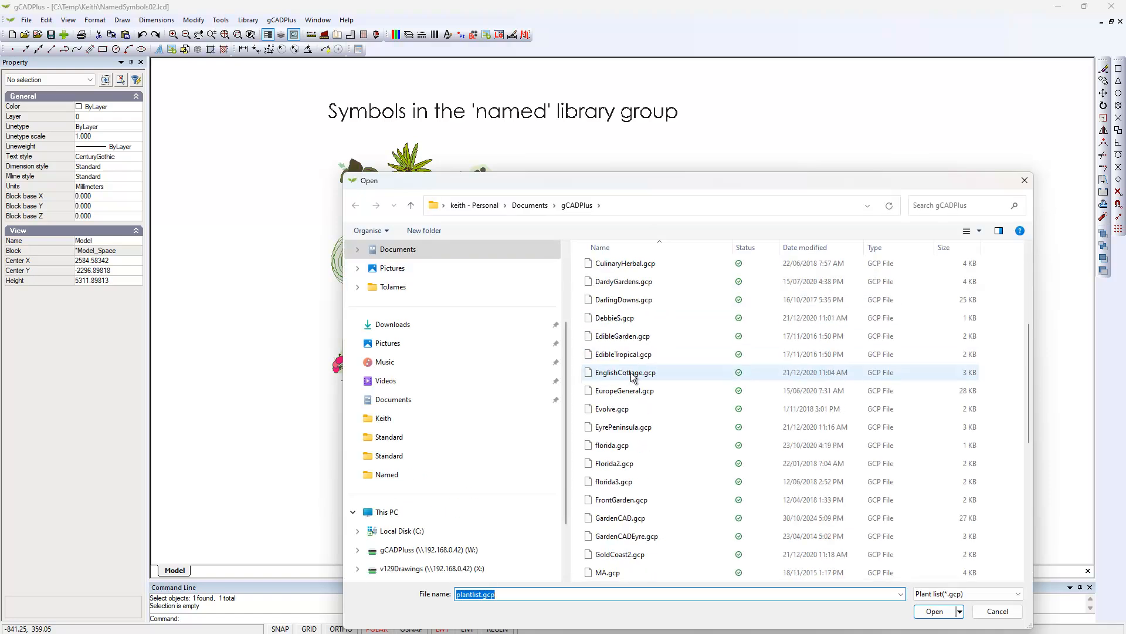
{"action": "scroll", "coordinate": [633, 376], "scroll_direction": "down", "scroll_amount": 1}
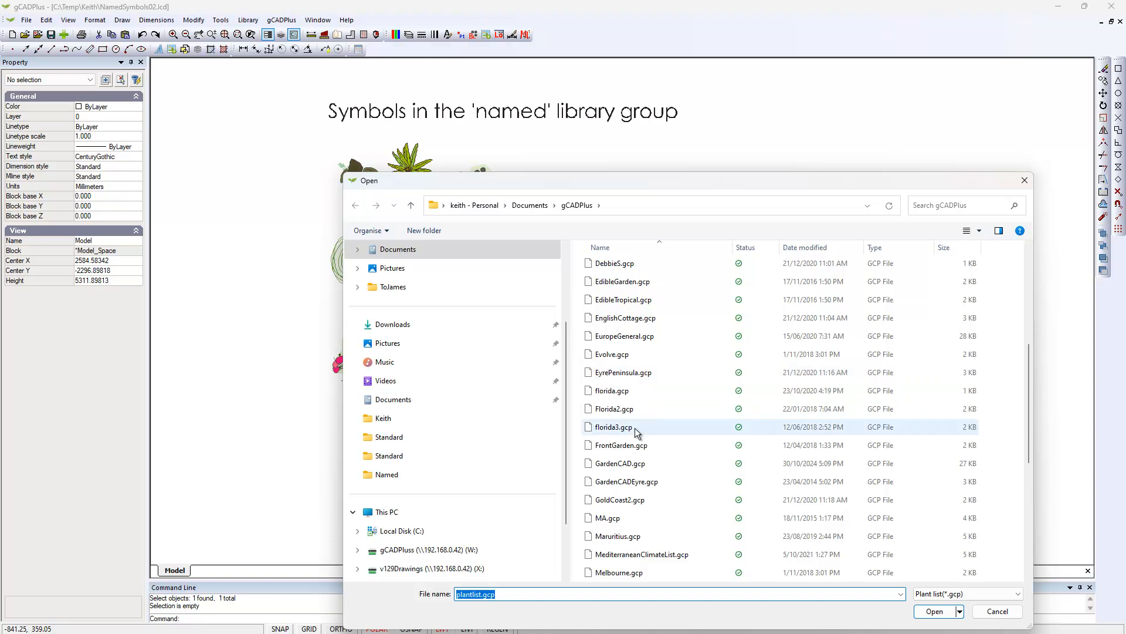
{"action": "left_click", "coordinate": [627, 463]}
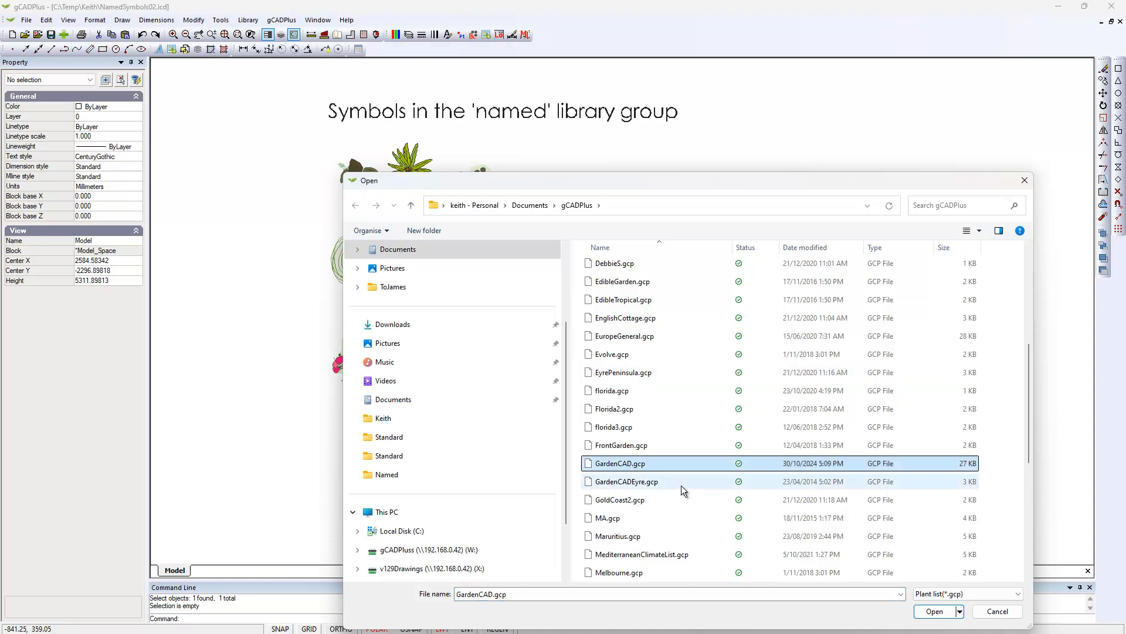
{"action": "left_click", "coordinate": [934, 613]}
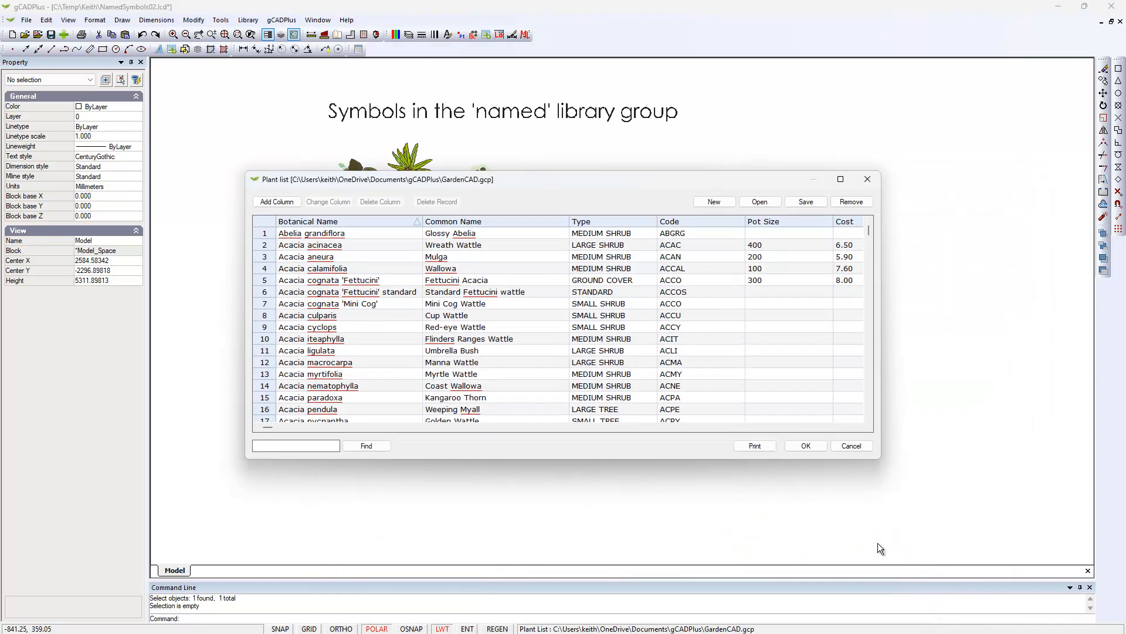
Add the word acinacea from the Acacia acinacea record to the dictionary and accept the plant list.
{"action": "scroll", "coordinate": [536, 340], "scroll_direction": "down", "scroll_amount": 2}
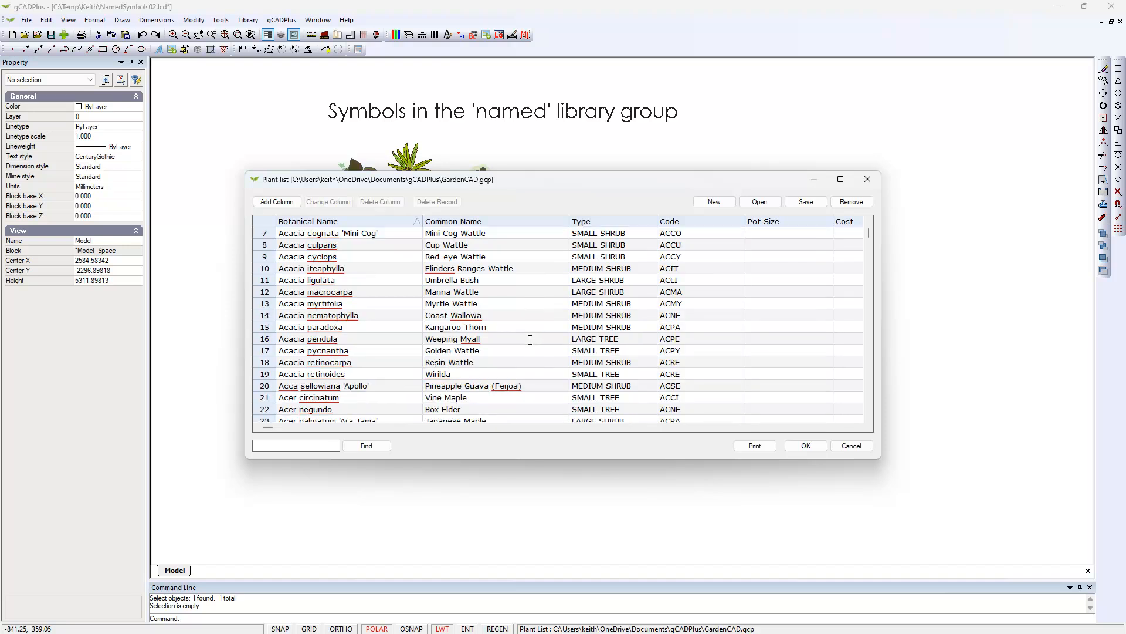
{"action": "scroll", "coordinate": [530, 340], "scroll_direction": "up", "scroll_amount": 1}
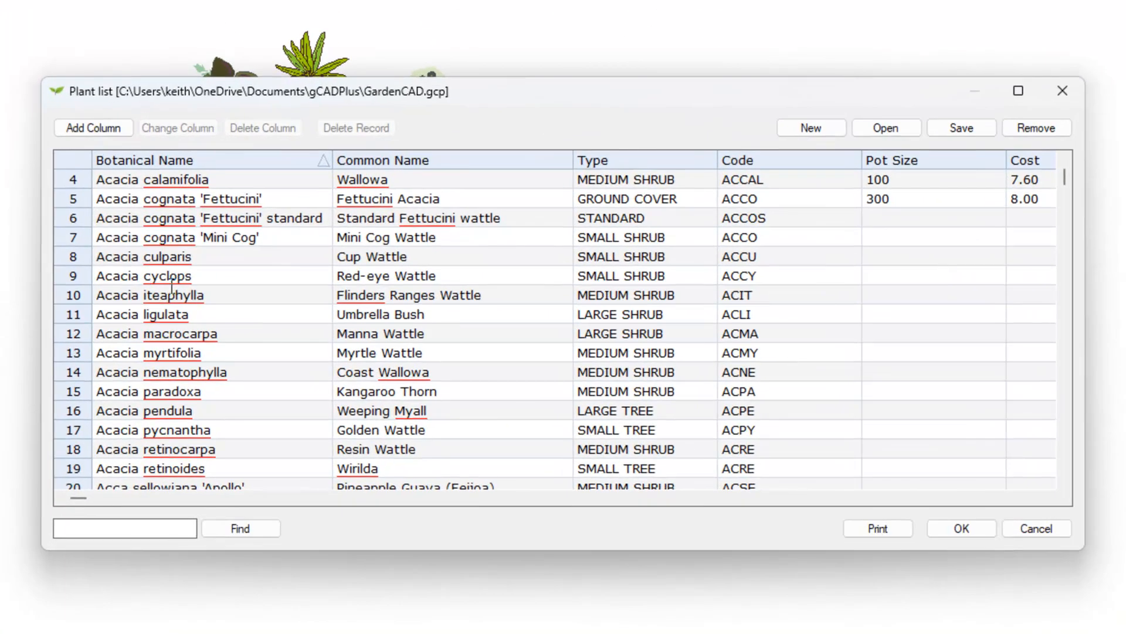
{"action": "scroll", "coordinate": [173, 285], "scroll_direction": "up", "scroll_amount": 1}
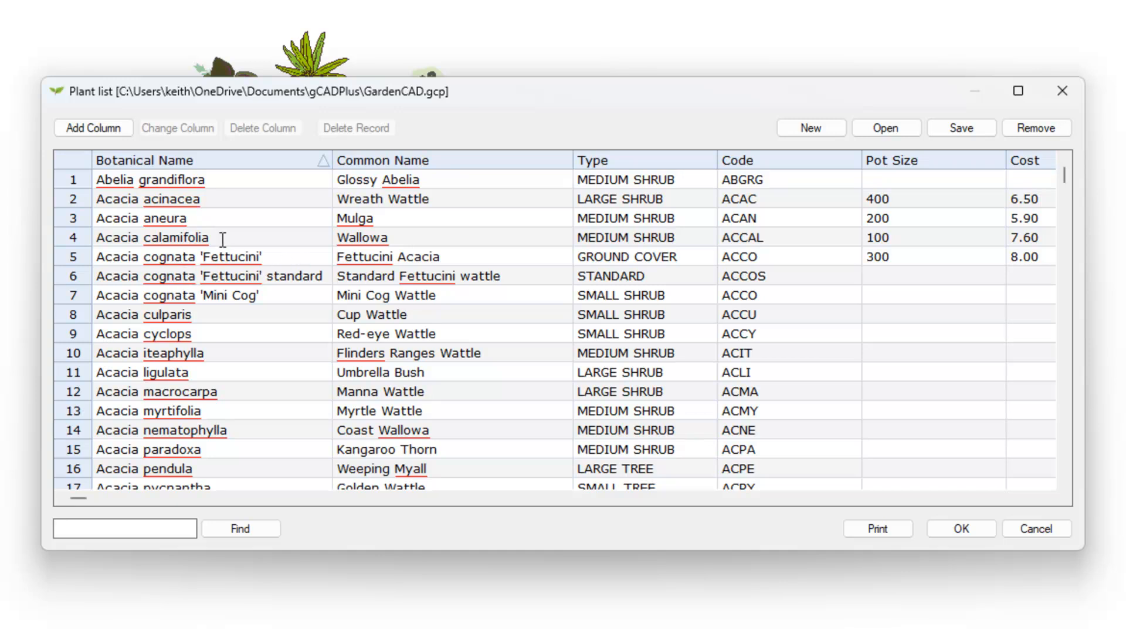
{"action": "right_click", "coordinate": [167, 201]}
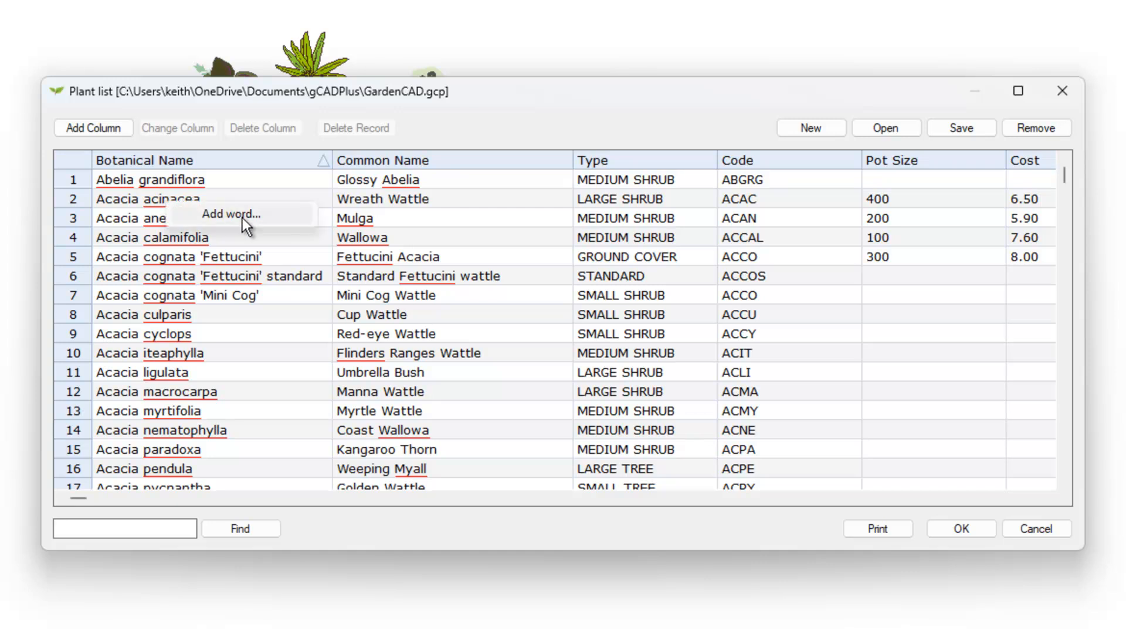
{"action": "left_click", "coordinate": [242, 216]}
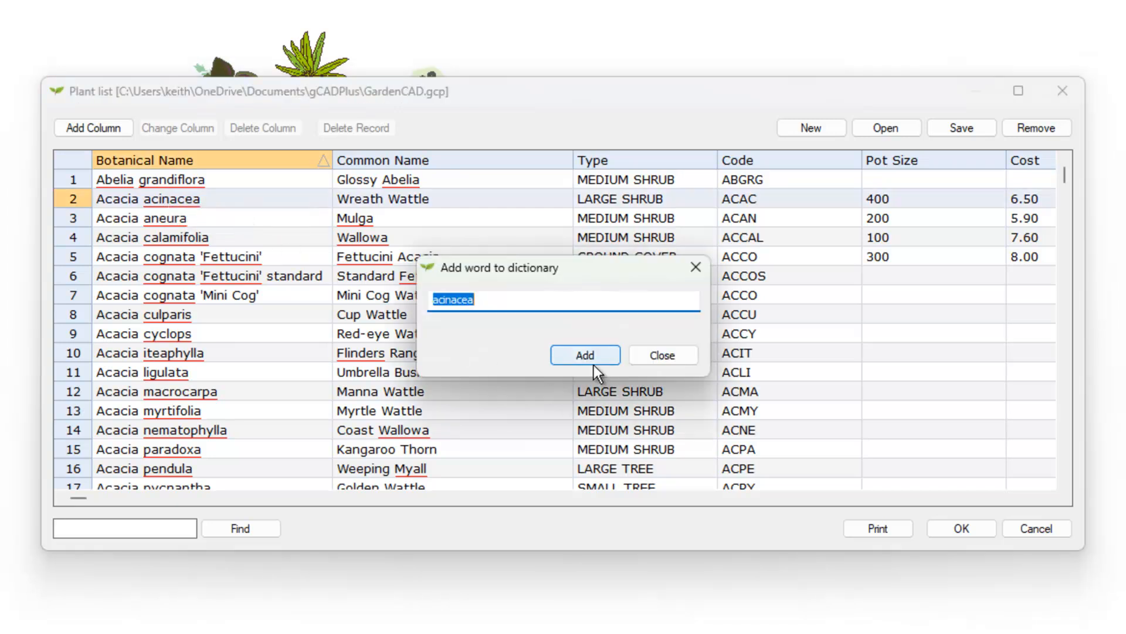
{"action": "left_click", "coordinate": [595, 357]}
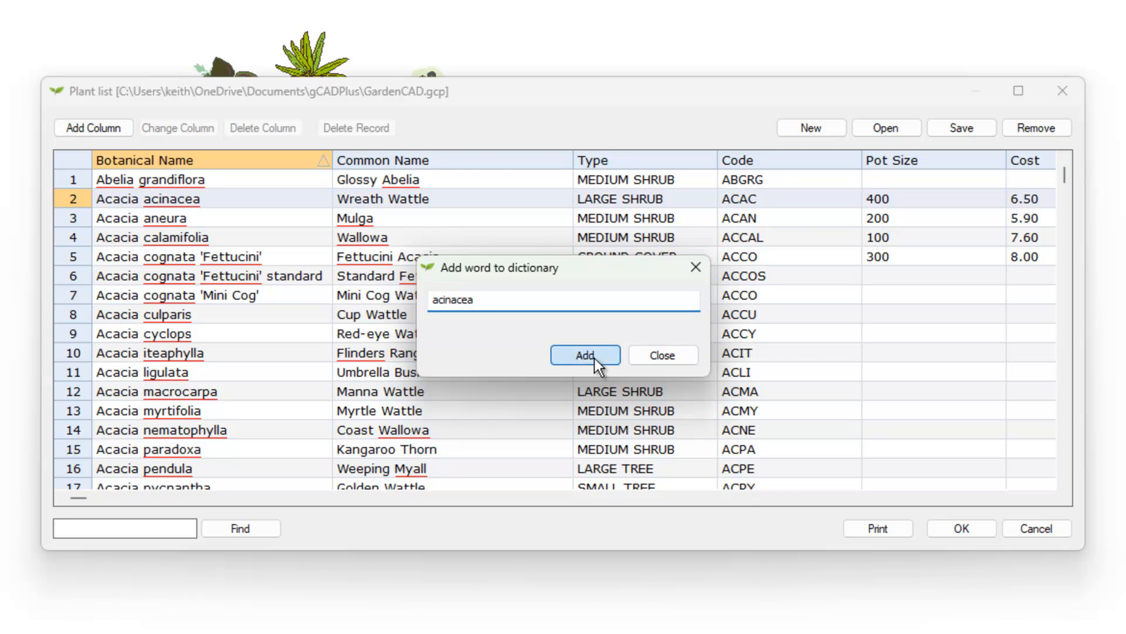
{"action": "left_click", "coordinate": [670, 356]}
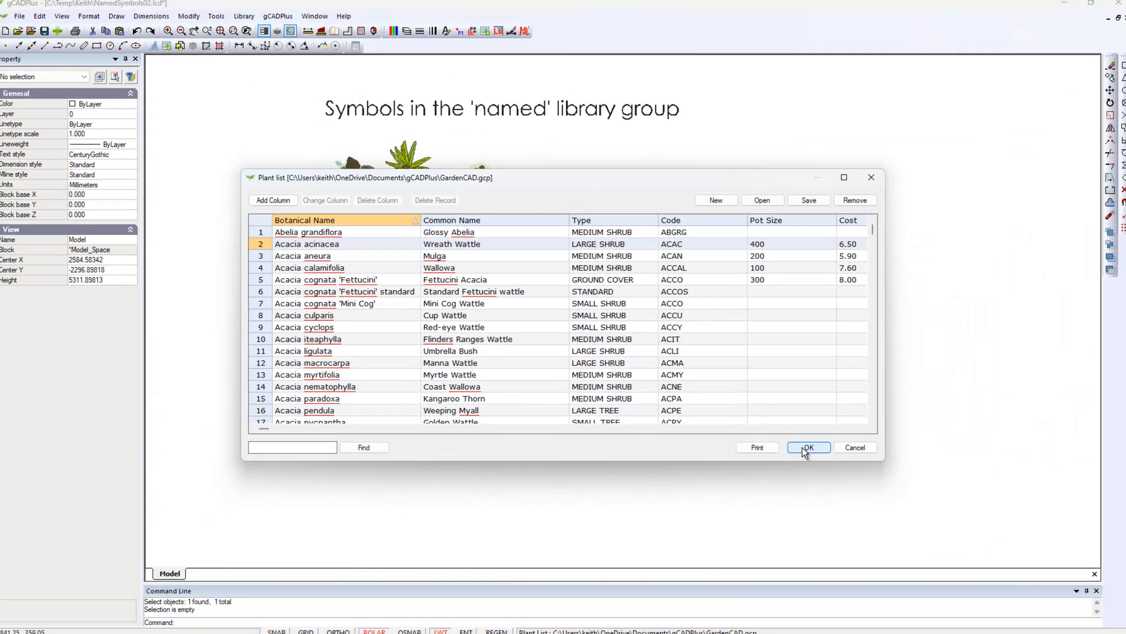
{"action": "left_click", "coordinate": [802, 447]}
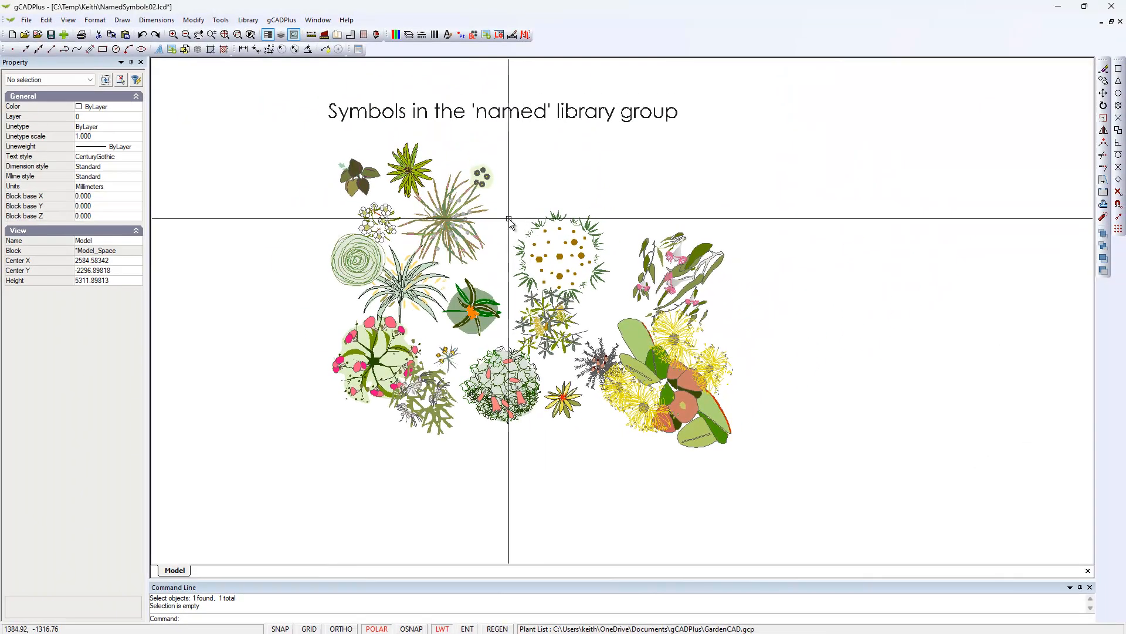
{"action": "middle_click_drag", "start_coordinate": [509, 217], "coordinate": [446, 241]}
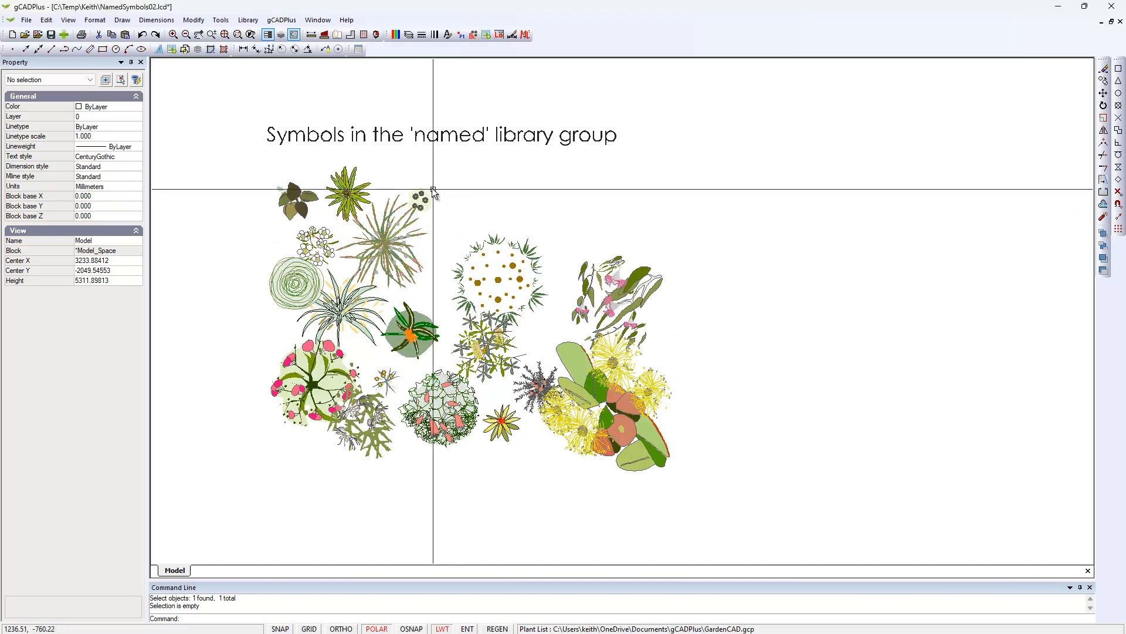
{"action": "left_click", "coordinate": [282, 21]}
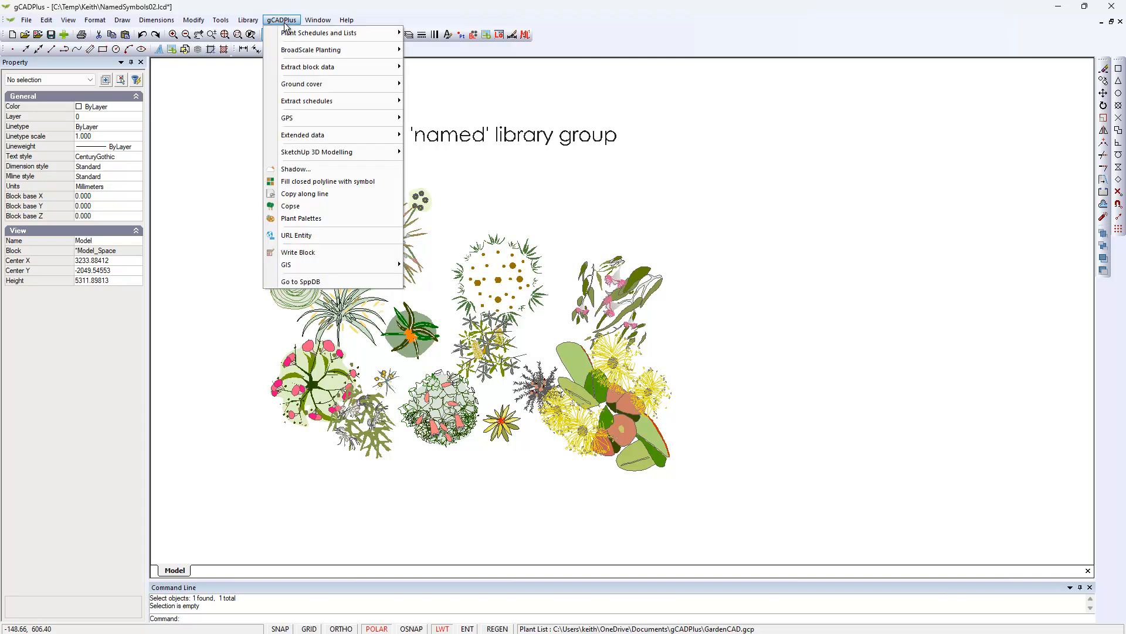
{"action": "mouse_move", "coordinate": [365, 38]}
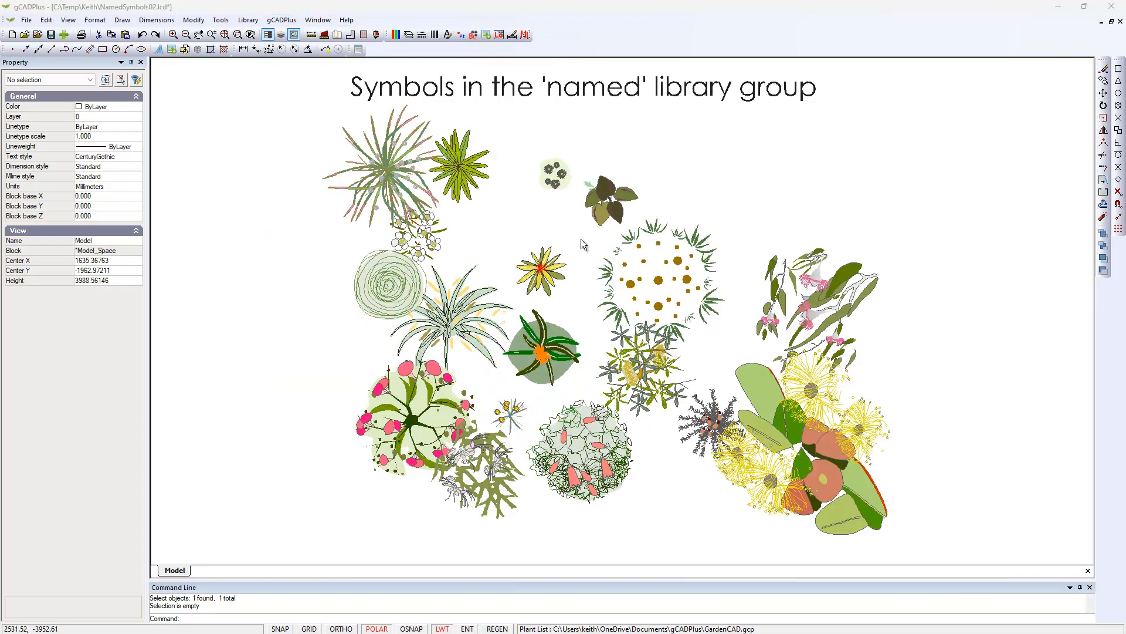
Set the Acacia iteaphylla plant data from the attached list to the matching Acacia iteaphylla symbol.
{"action": "left_click", "coordinate": [384, 176]}
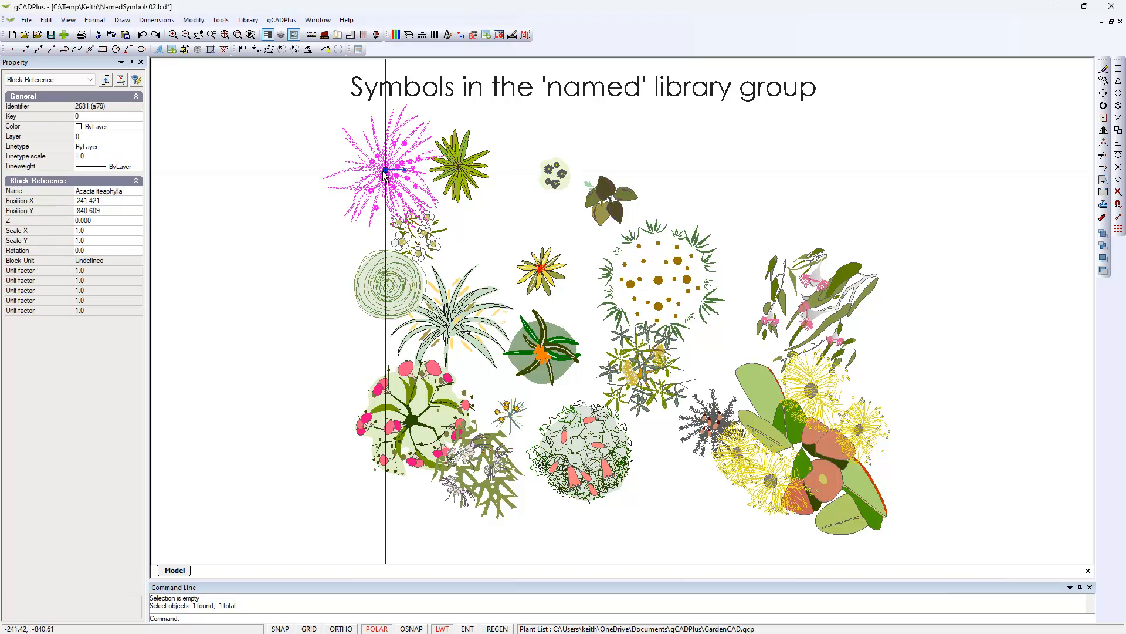
{"action": "left_click", "coordinate": [295, 21]}
{"action": "mouse_move", "coordinate": [374, 34]}
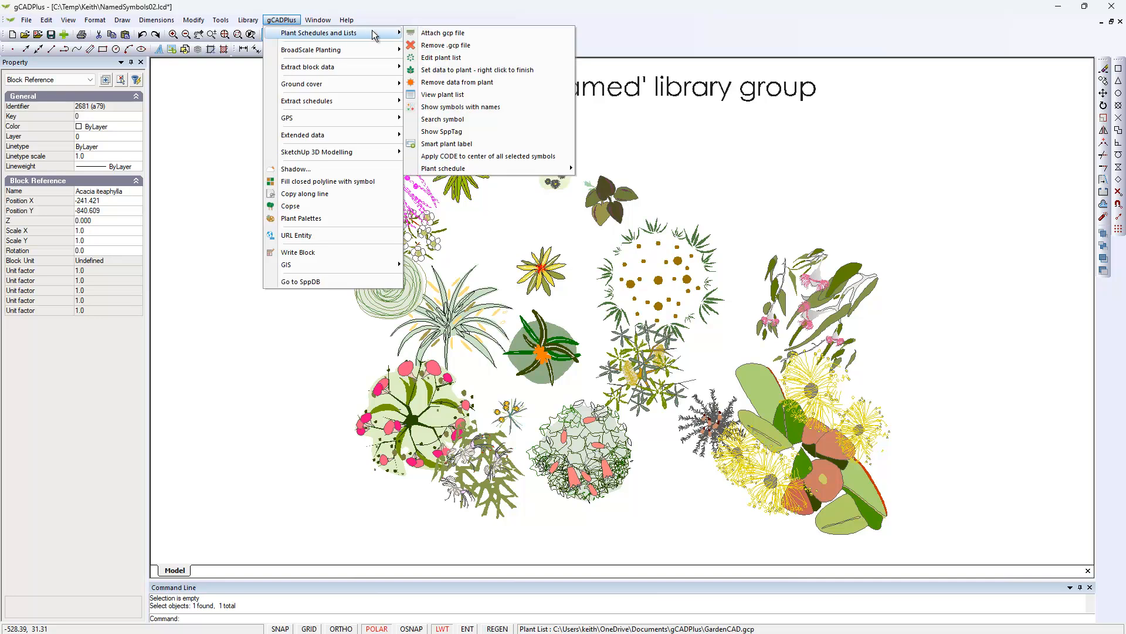
{"action": "left_click", "coordinate": [473, 71]}
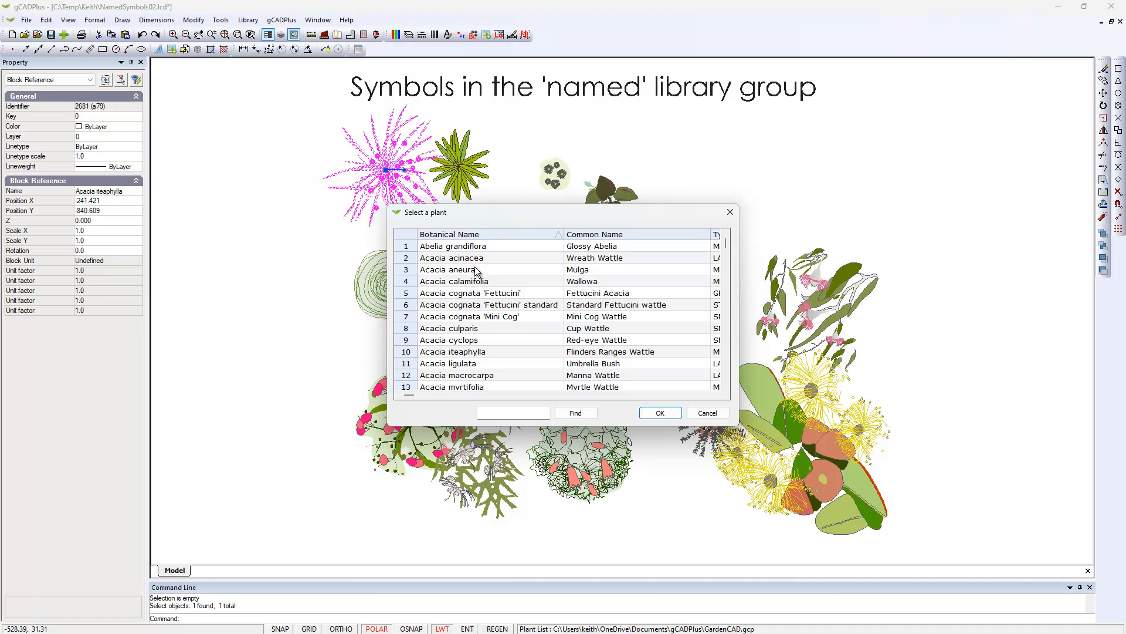
{"action": "scroll", "coordinate": [440, 300], "scroll_direction": "down", "scroll_amount": 1}
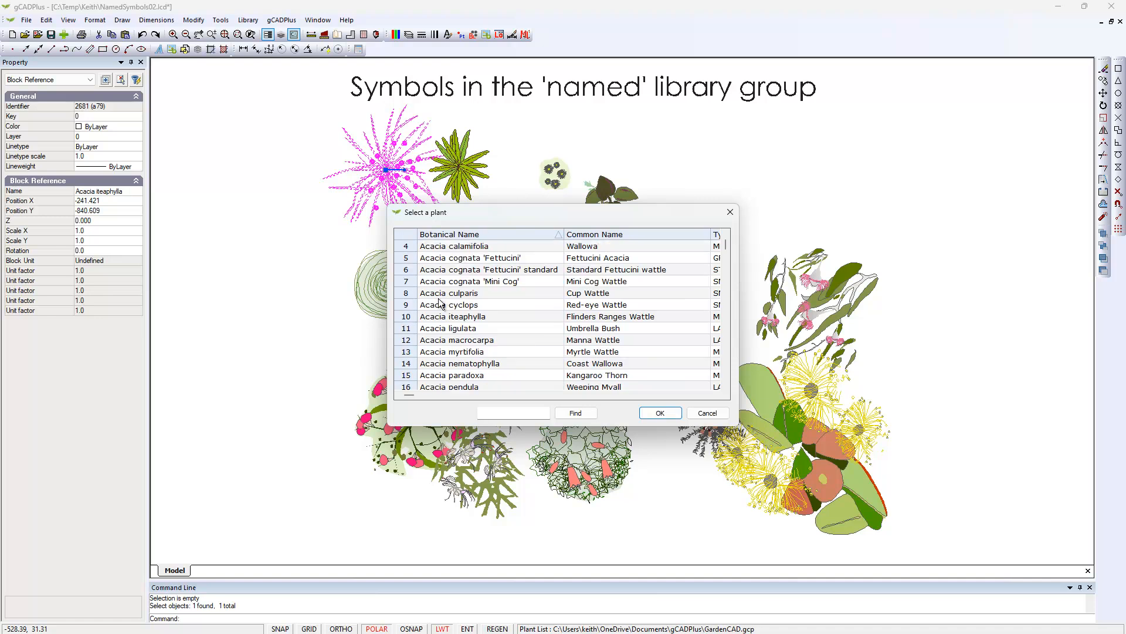
{"action": "left_click", "coordinate": [411, 320]}
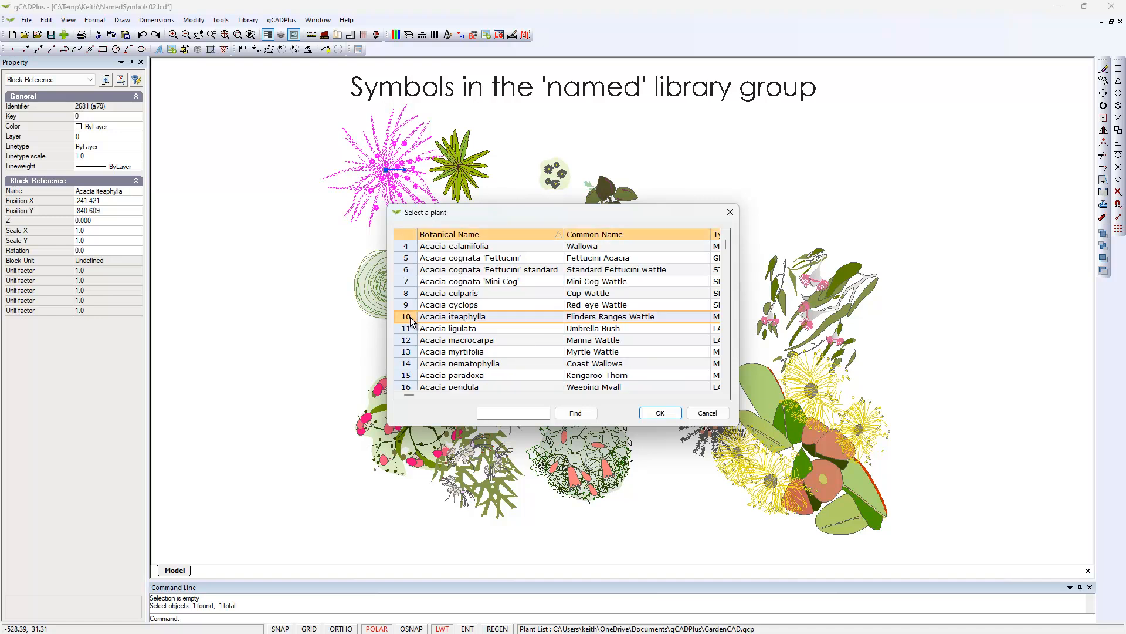
{"action": "left_click", "coordinate": [661, 413]}
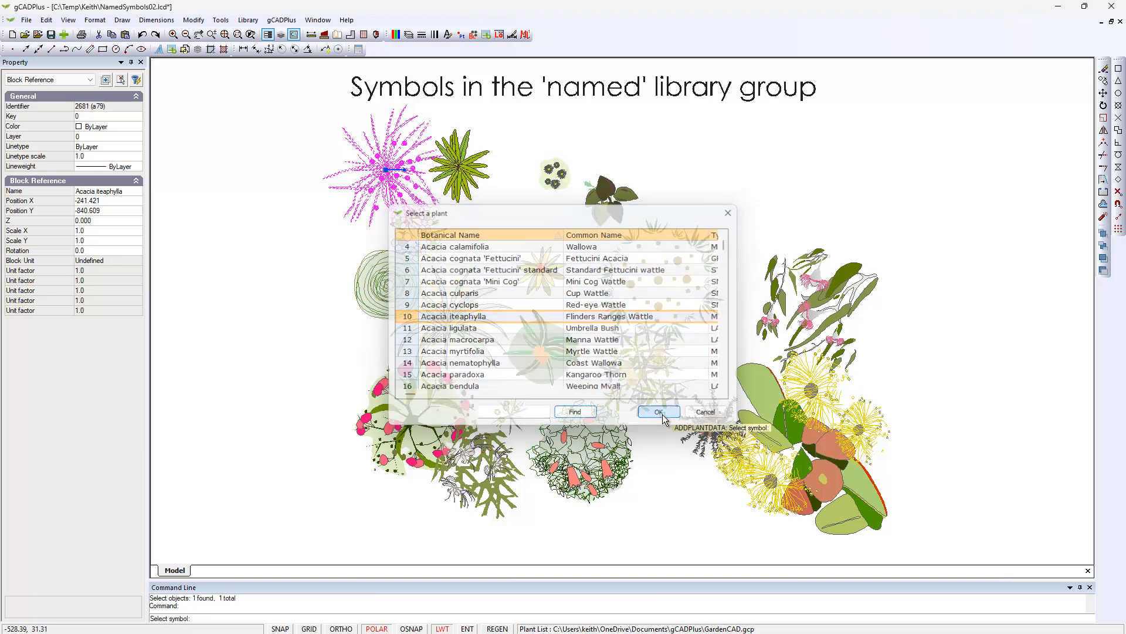
{"action": "left_click", "coordinate": [610, 450]}
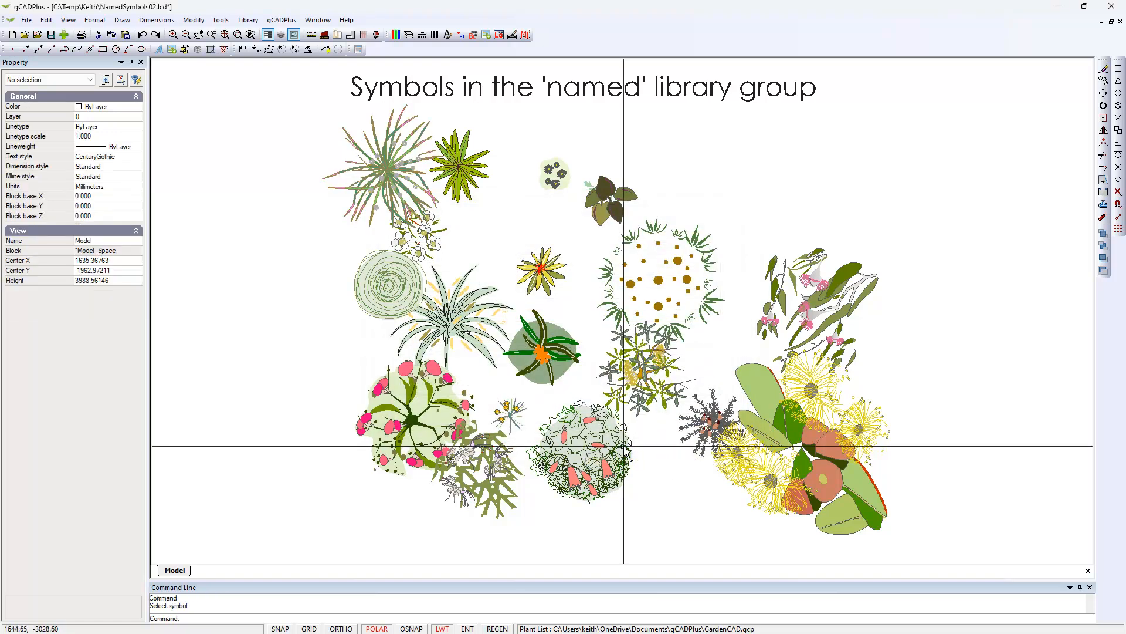
Check the block and plant tag properties of the Acacia iteaphylla symbol and the round Bambusa gracilis symbol.
{"action": "left_click", "coordinate": [392, 188]}
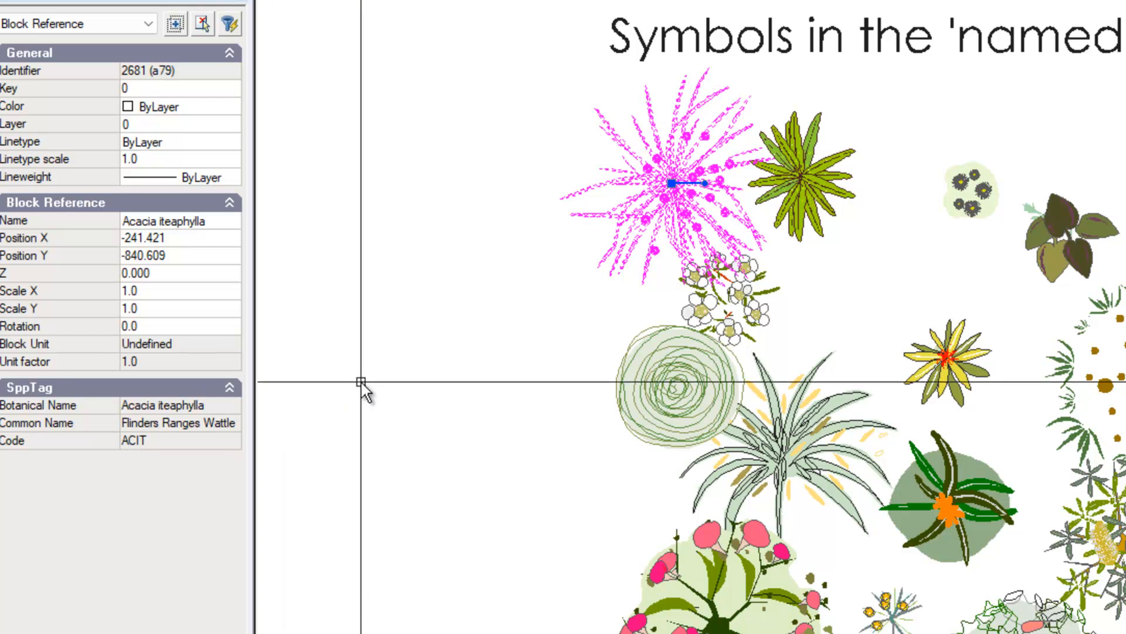
{"action": "key", "text": "Escape"}
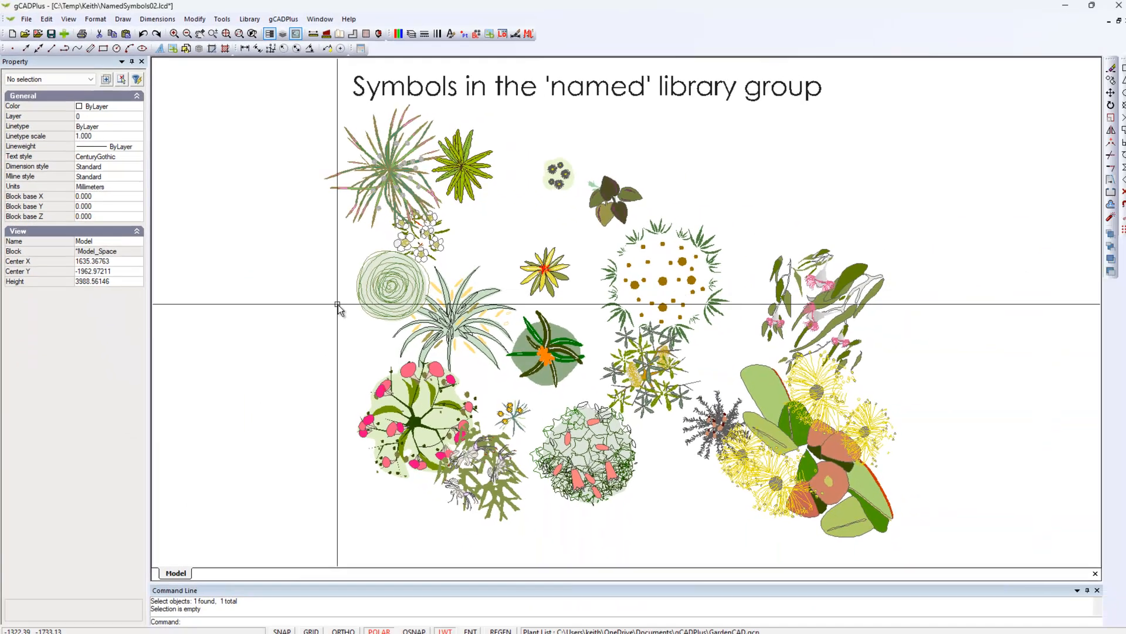
{"action": "left_click", "coordinate": [663, 280]}
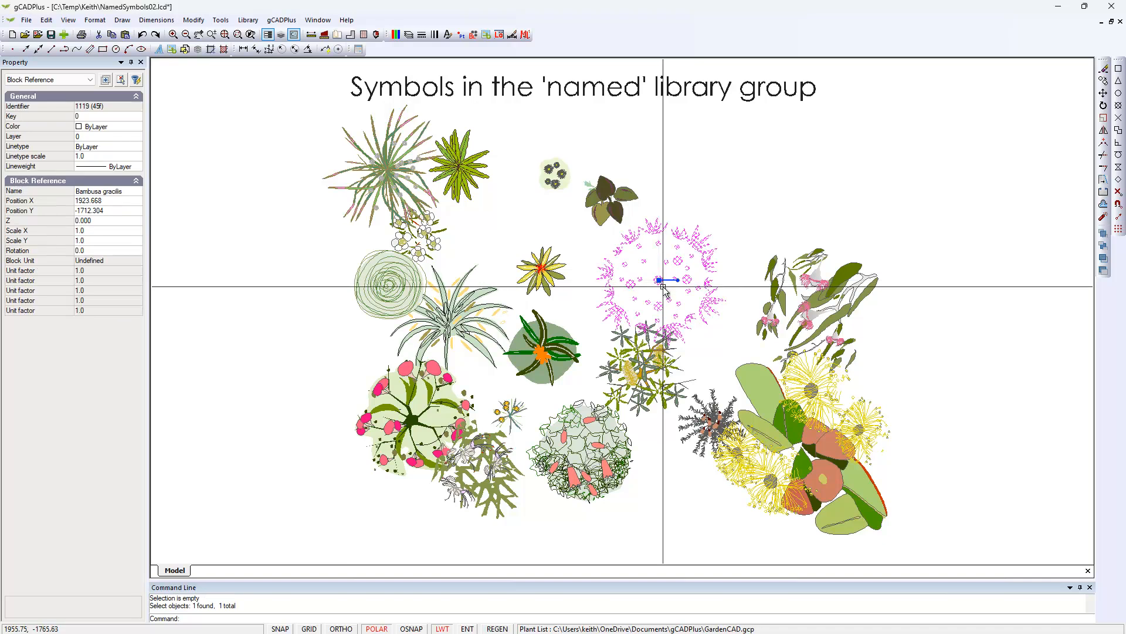
{"action": "key", "text": "Escape"}
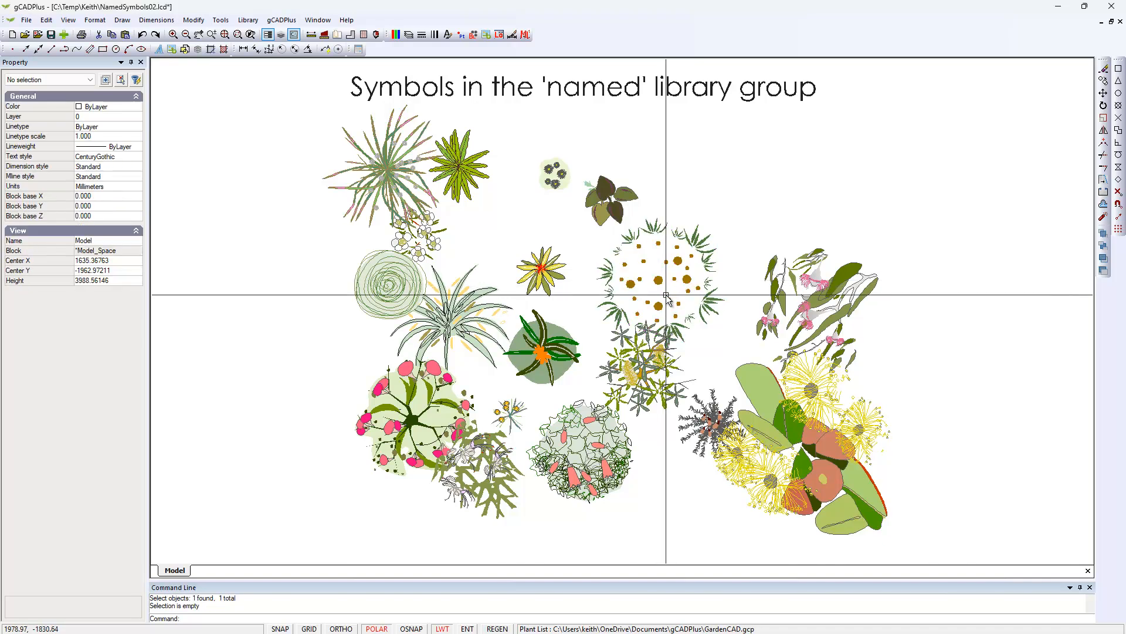
Search the attached plant list for bambusa as plant data for the round Bambusa gracilis symbol.
{"action": "left_click", "coordinate": [660, 294]}
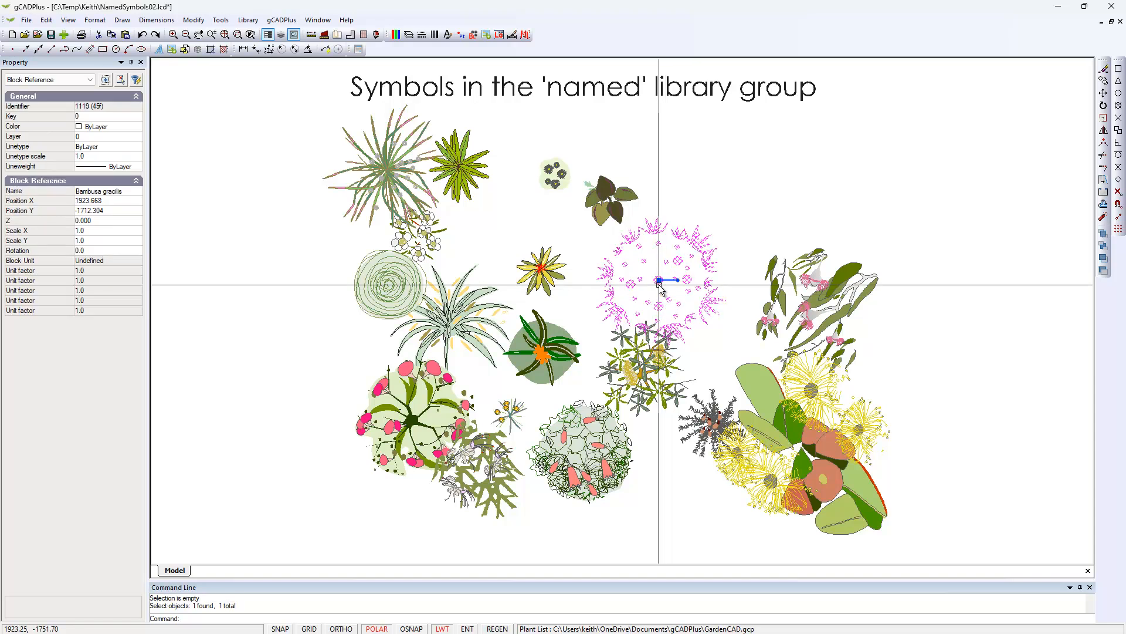
{"action": "left_click", "coordinate": [282, 20]}
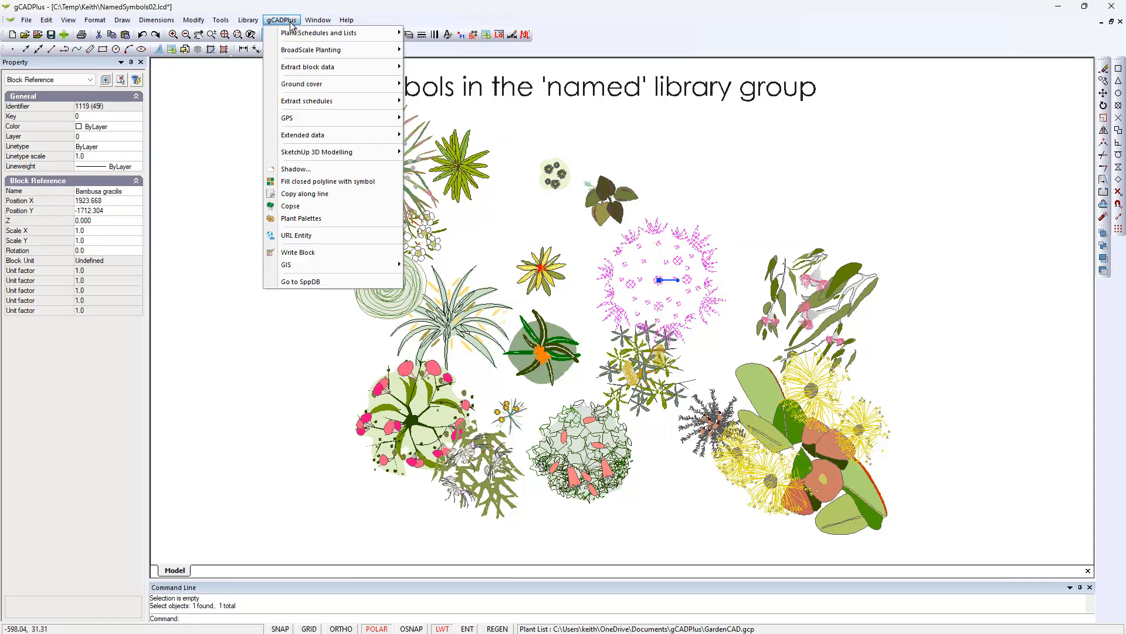
{"action": "mouse_move", "coordinate": [382, 35]}
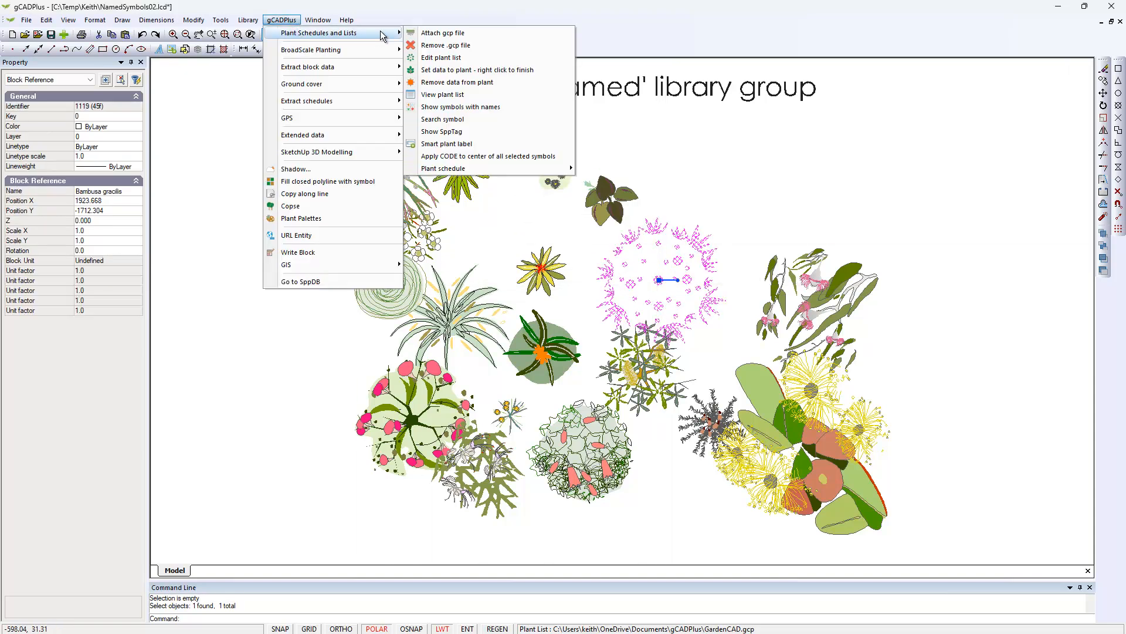
{"action": "left_click", "coordinate": [475, 70]}
{"action": "left_click", "coordinate": [512, 413]}
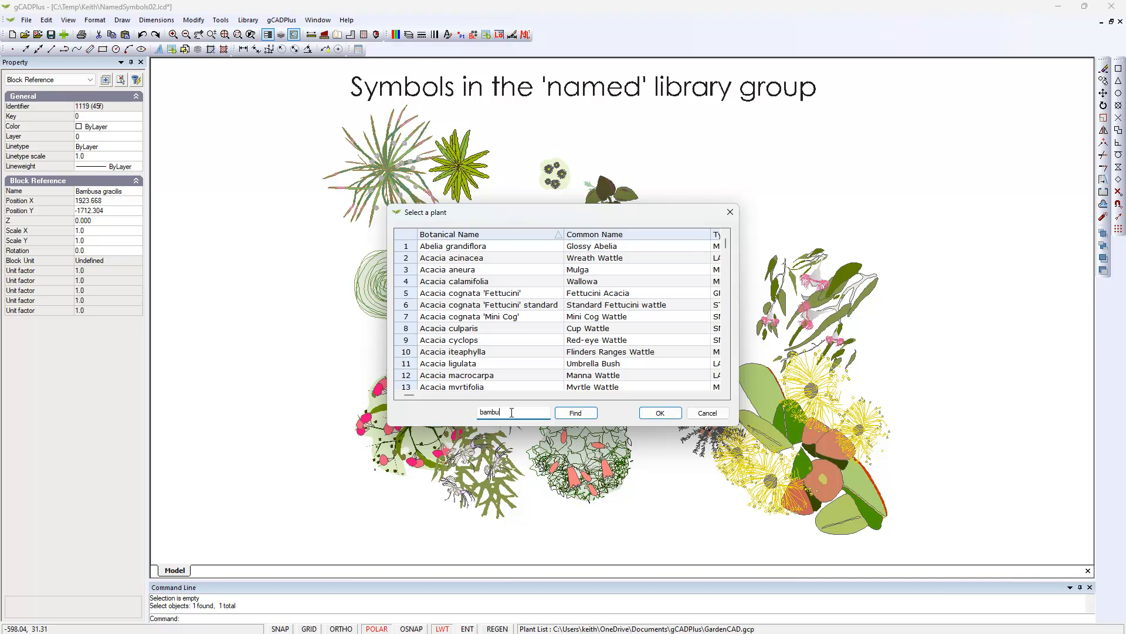
{"action": "left_click", "coordinate": [589, 418]}
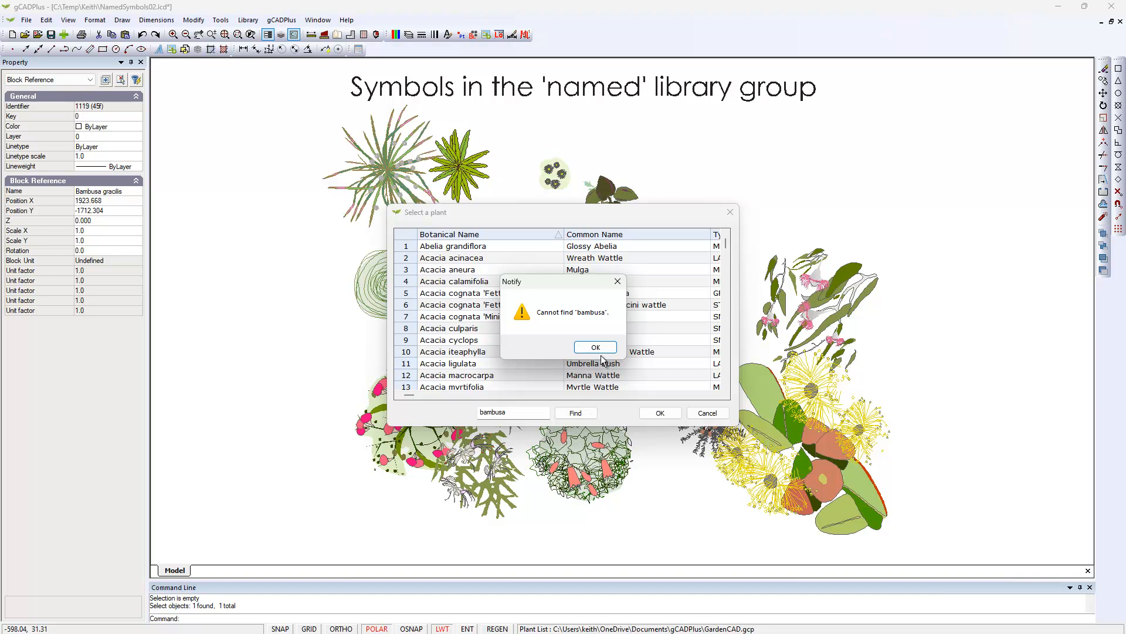
{"action": "left_click", "coordinate": [597, 349]}
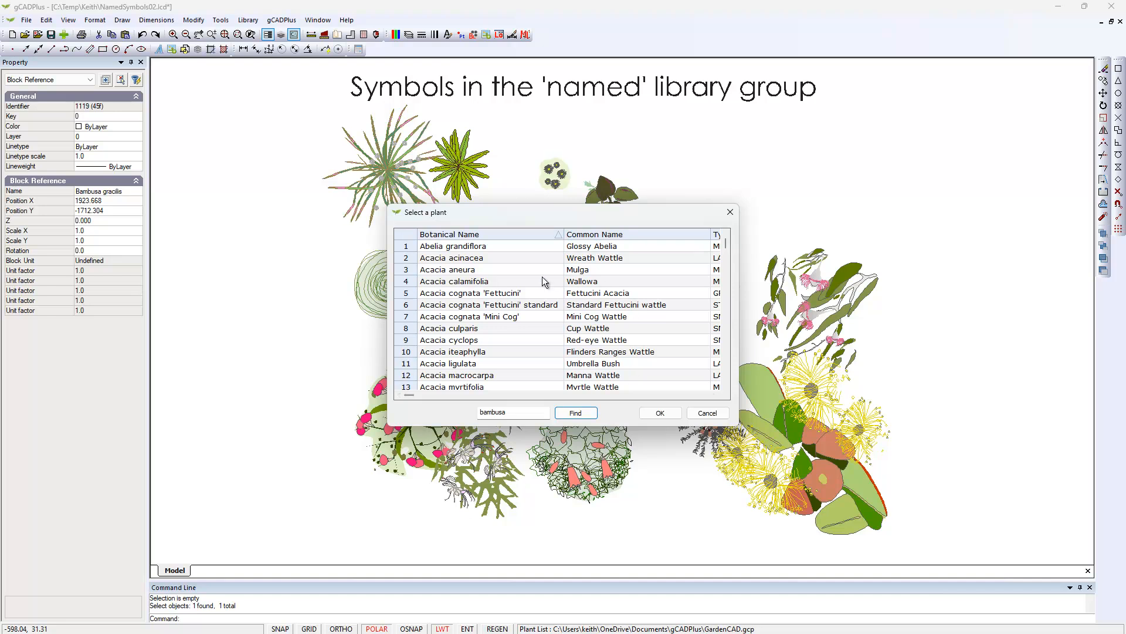
{"action": "left_click", "coordinate": [703, 414]}
{"action": "key", "text": "Escape"}
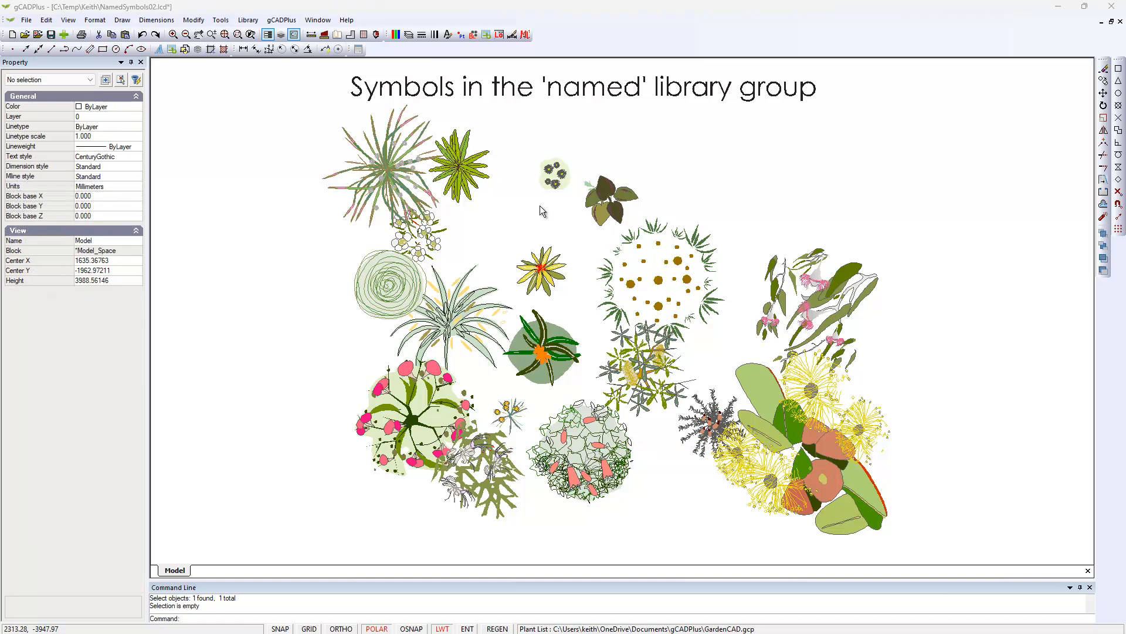
Open the plant list for editing and add a record with the botanical name Bambusa gracilis at its end.
{"action": "left_click", "coordinate": [283, 20]}
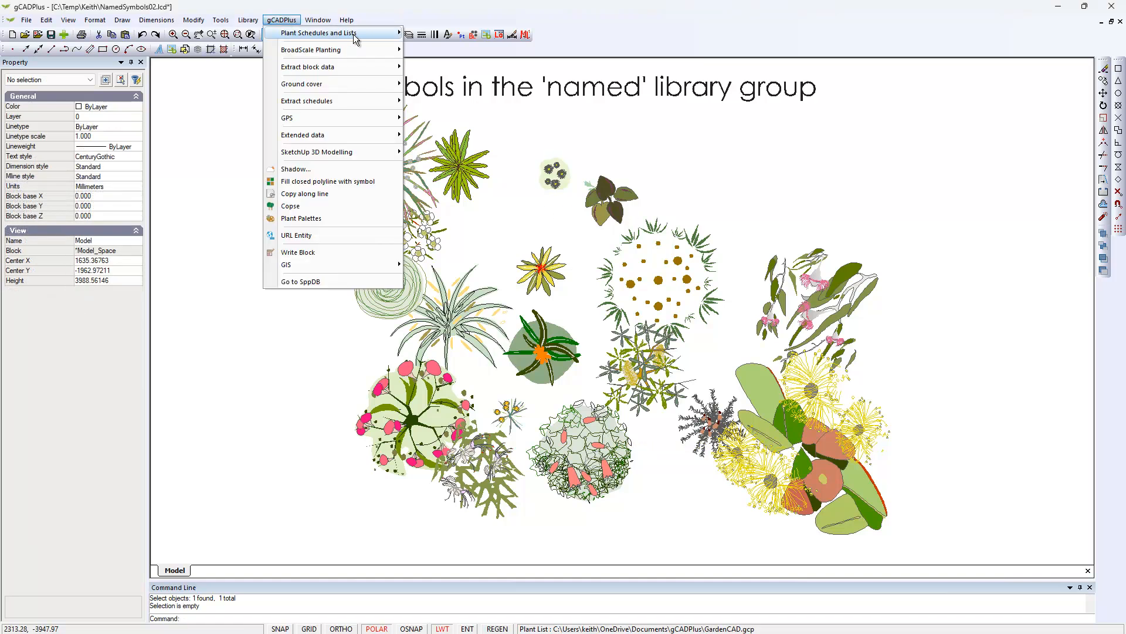
{"action": "mouse_move", "coordinate": [355, 39]}
{"action": "left_click", "coordinate": [451, 60]}
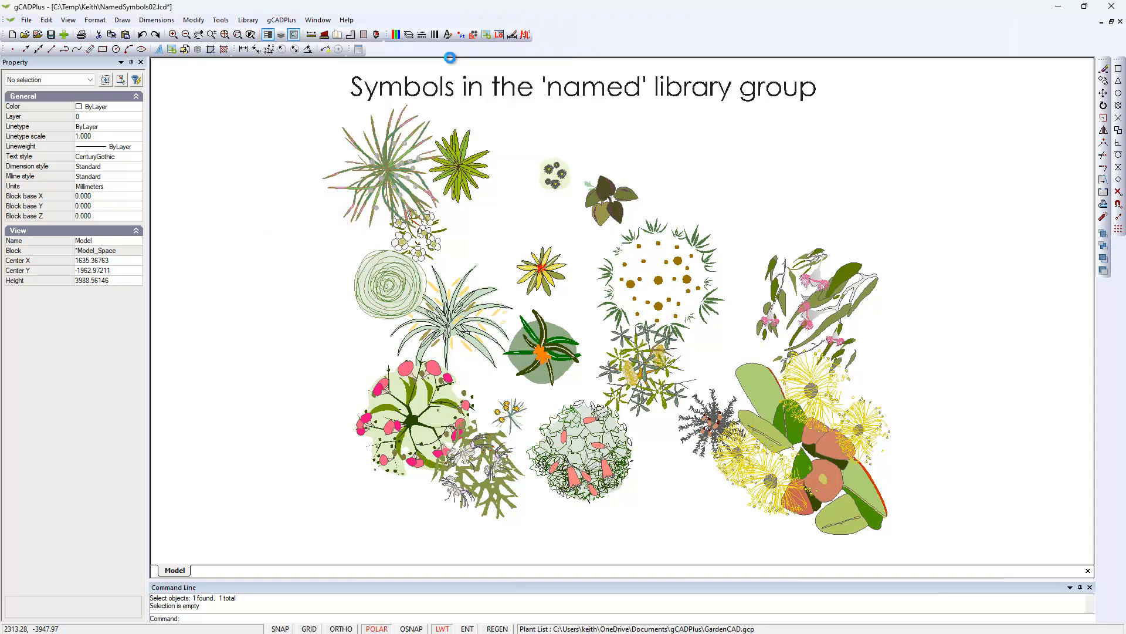
{"action": "left_click_drag", "start_coordinate": [867, 232], "coordinate": [867, 351]}
{"action": "left_click_drag", "start_coordinate": [870, 399], "coordinate": [872, 416]}
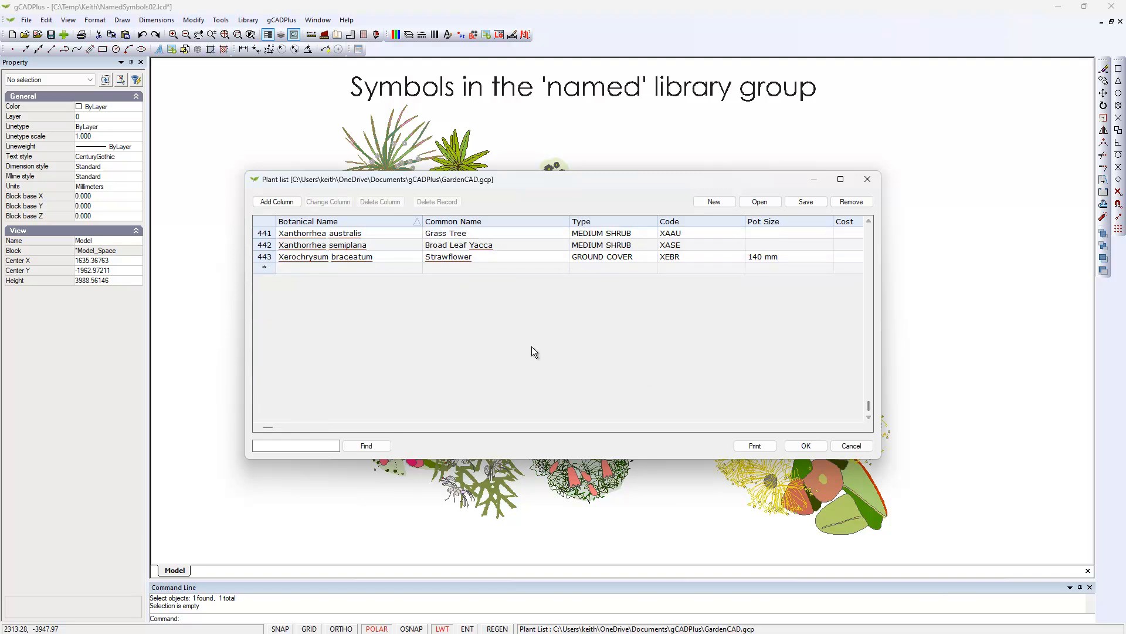
{"action": "left_click", "coordinate": [304, 267]}
{"action": "type", "text": "Ba"}
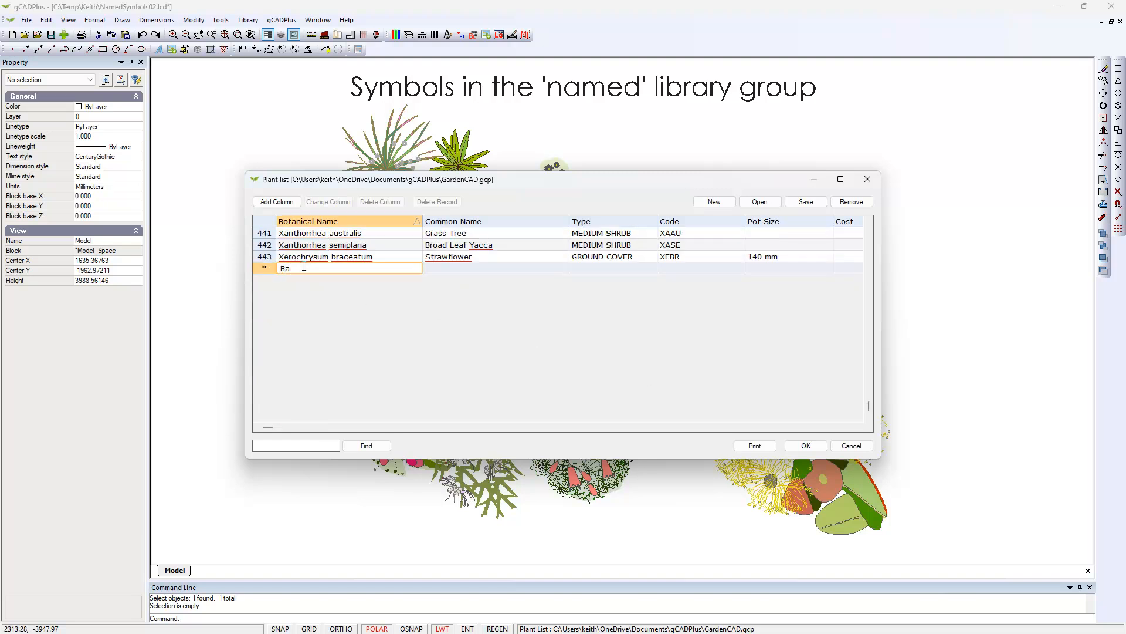
{"action": "type", "text": "mbusa gracilis"}
Enter the common name Slender Weaver Bamboo and the type LARGE SHRUB for the Bambusa gracilis record.
{"action": "left_click", "coordinate": [441, 267]}
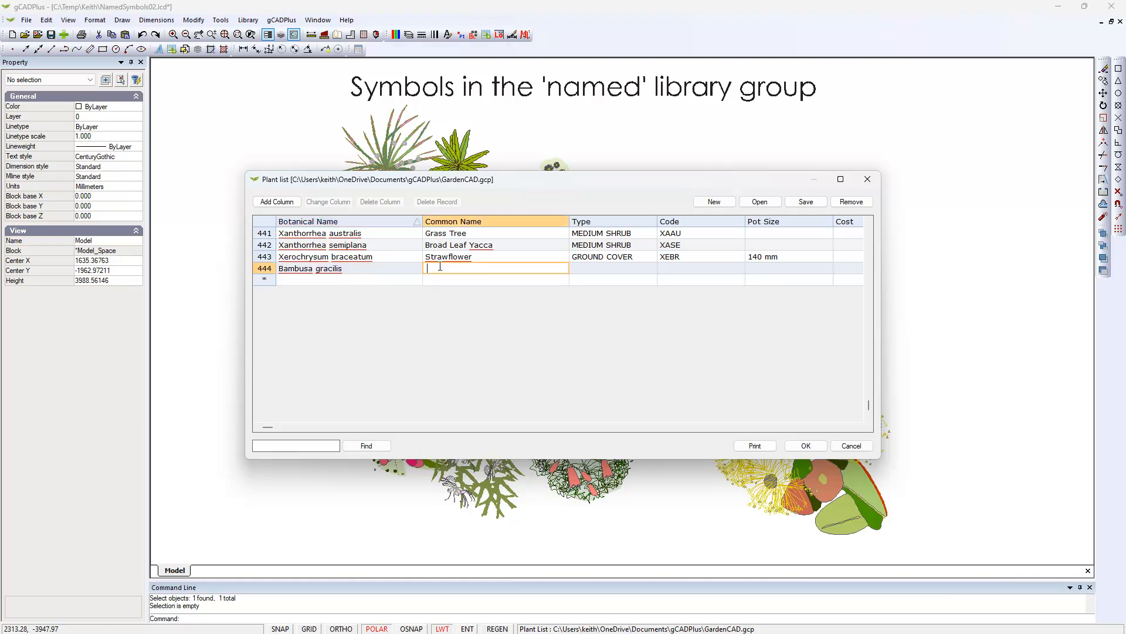
{"action": "type", "text": "S"}
{"action": "type", "text": "l;e"}
{"action": "type", "text": "nder Weaver Bamboo"}
{"action": "left_click", "coordinate": [584, 269]}
{"action": "type", "text": "LARGE"}
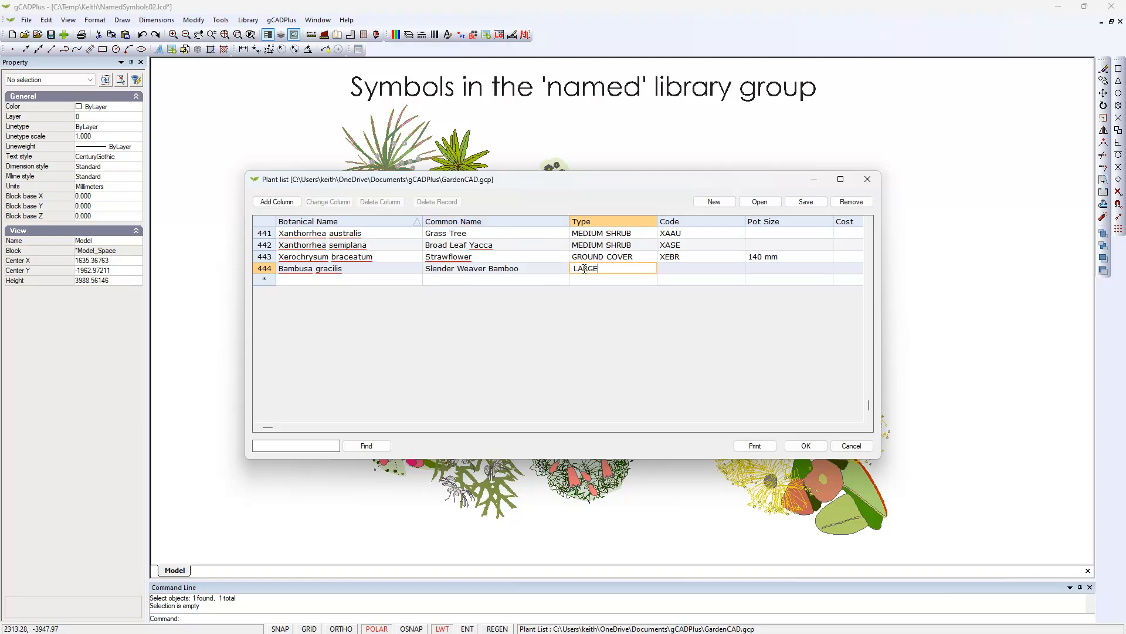
{"action": "type", "text": " SHRUB"}
Set the Bambusa gracilis record's code to BAGR, then save and close the plant list.
{"action": "left_click", "coordinate": [675, 269]}
{"action": "type", "text": "BA"}
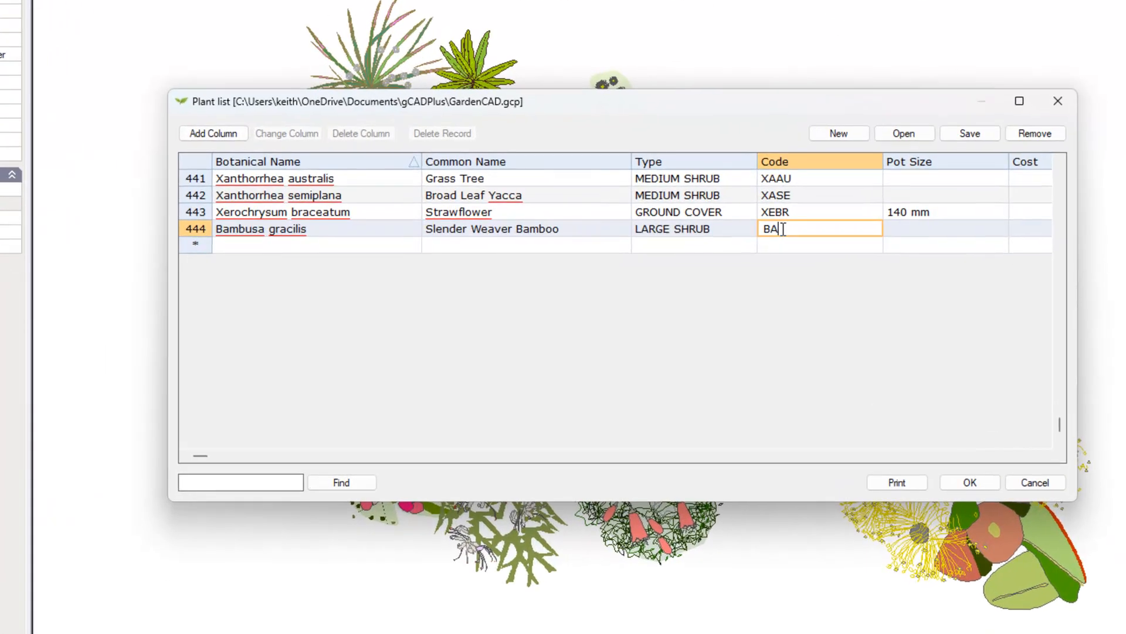
{"action": "type", "text": "GR"}
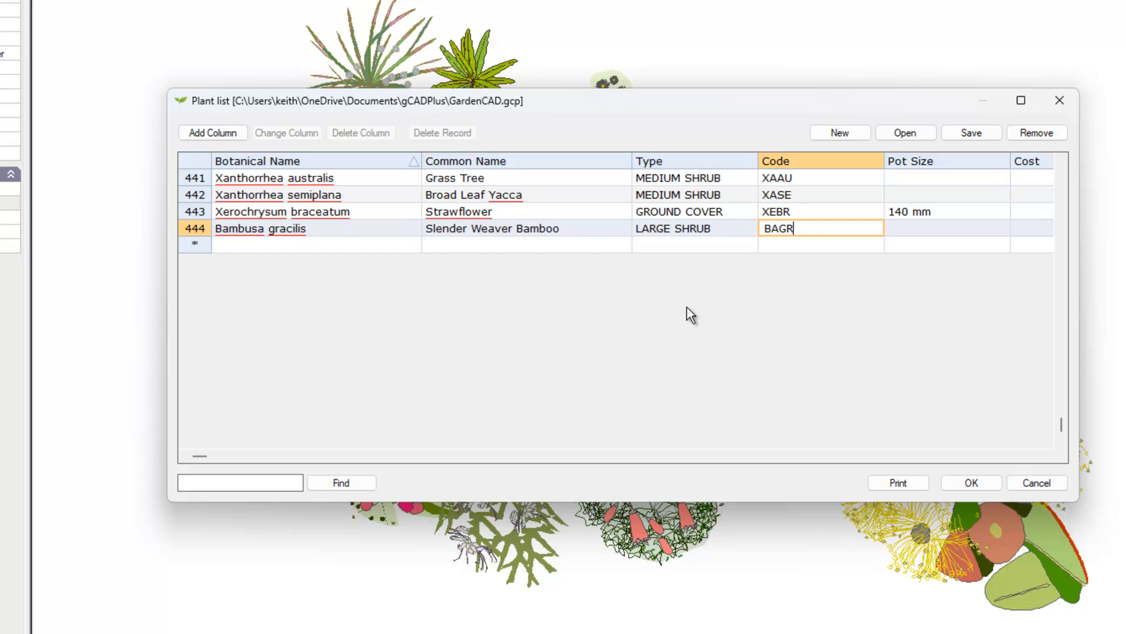
{"action": "key", "text": "Tab"}
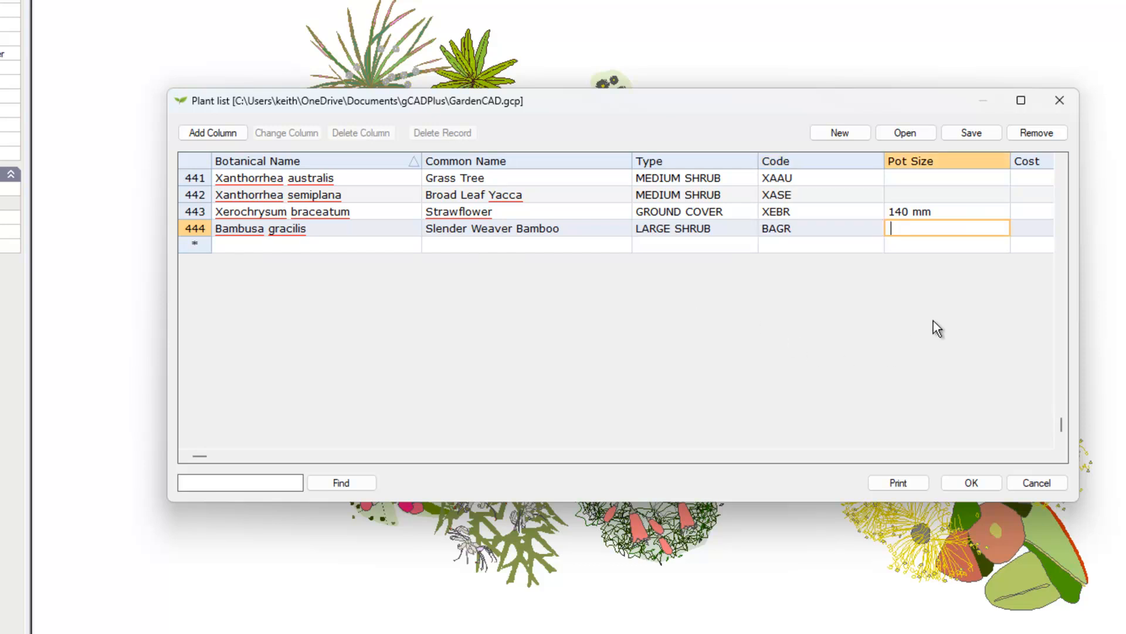
{"action": "left_click", "coordinate": [971, 134]}
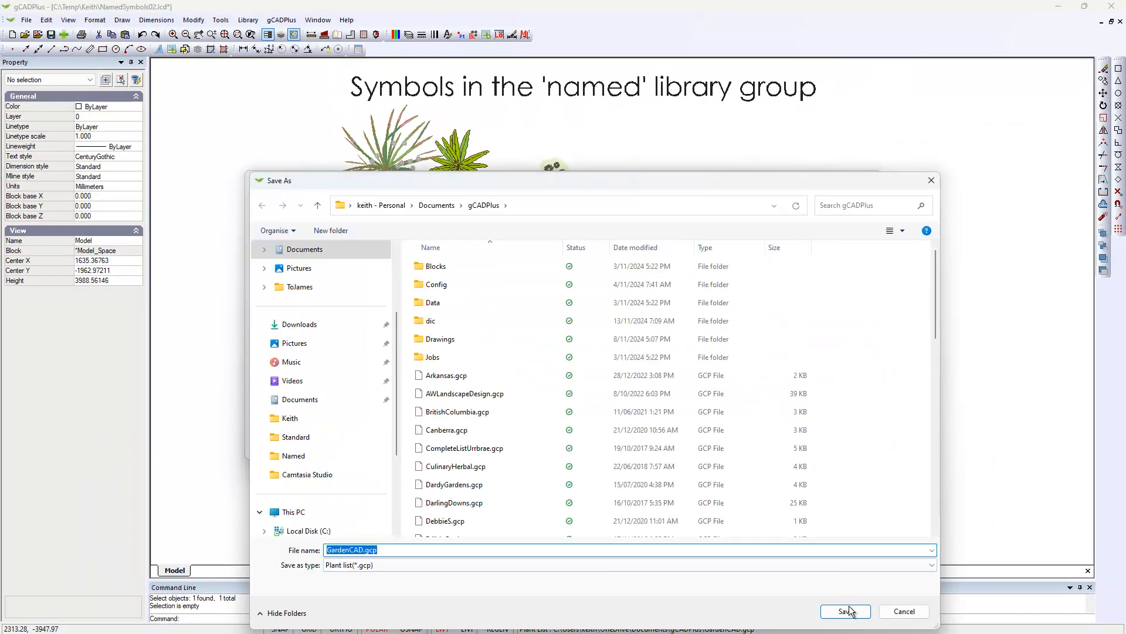
{"action": "left_click", "coordinate": [847, 611]}
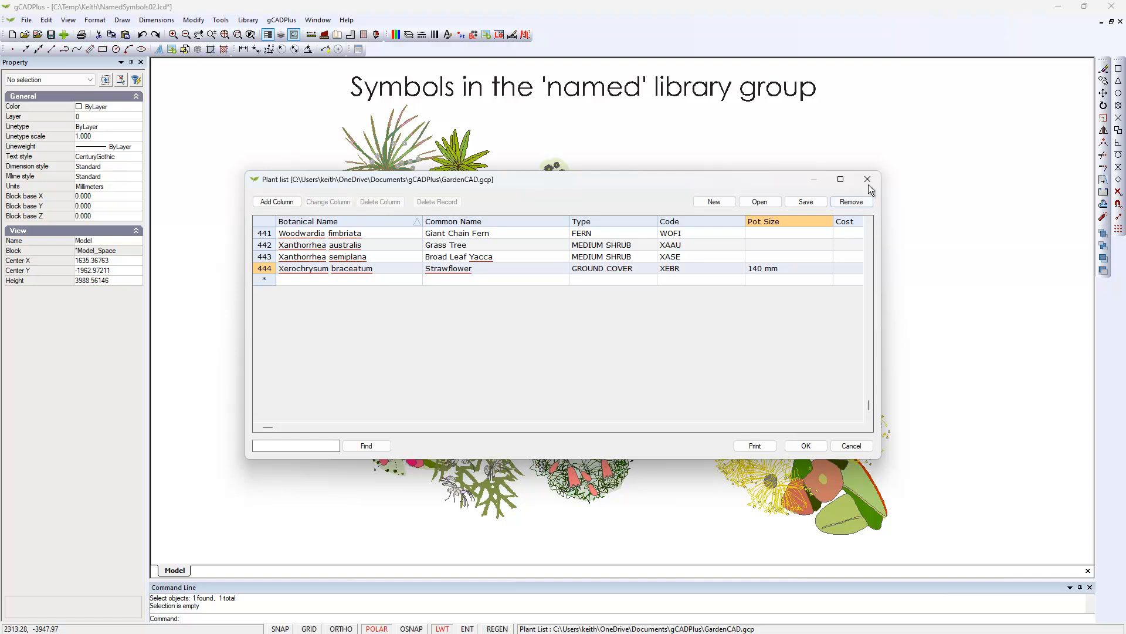
{"action": "left_click", "coordinate": [867, 180]}
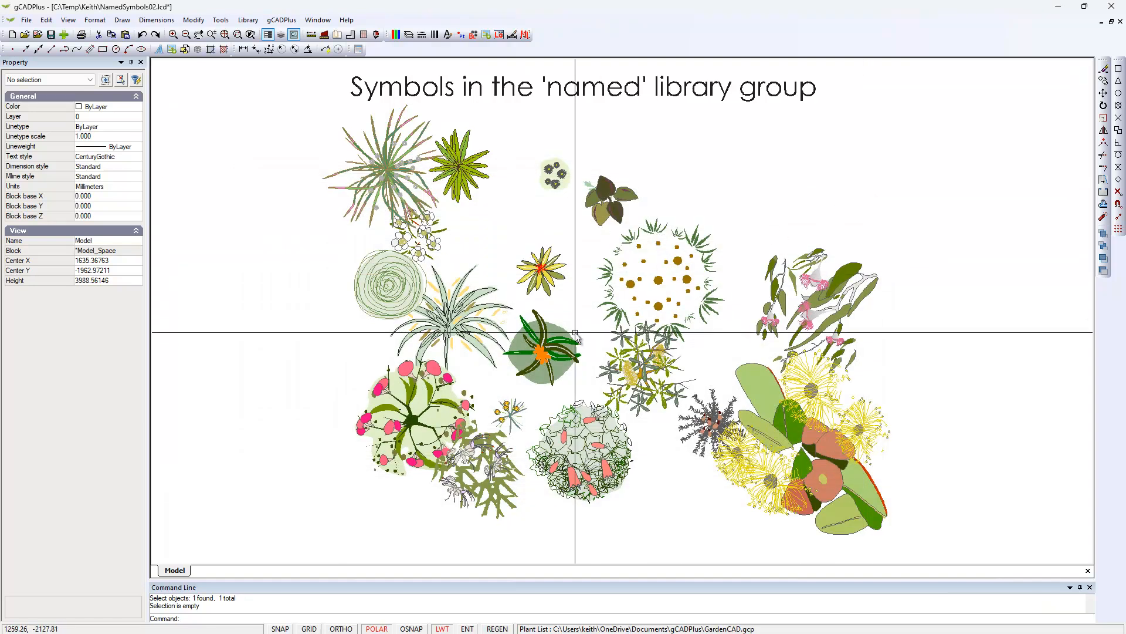
Set the Bambusa gracilis plant data from the list to the round Bambusa gracilis symbol and check its plant tag.
{"action": "left_click", "coordinate": [657, 284]}
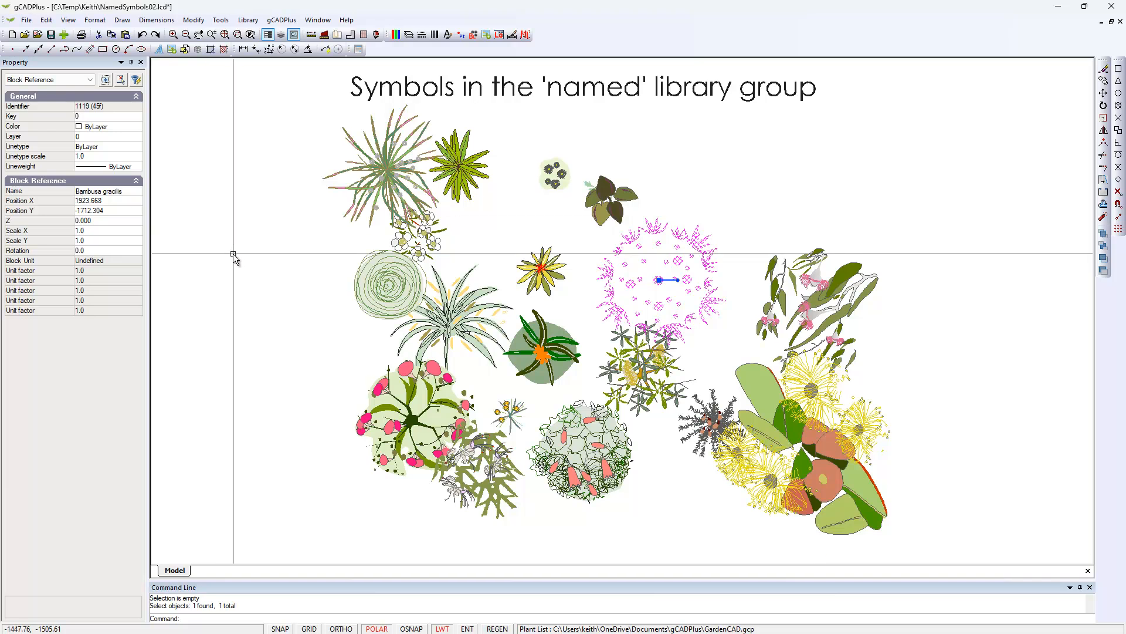
{"action": "key", "text": "Escape"}
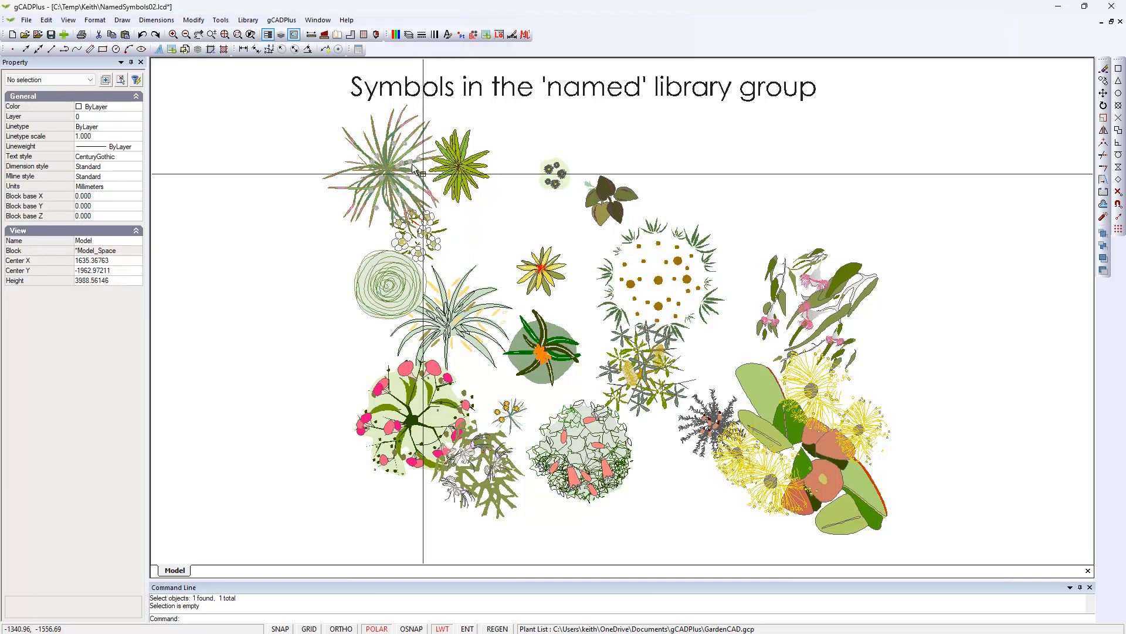
{"action": "left_click", "coordinate": [317, 20]}
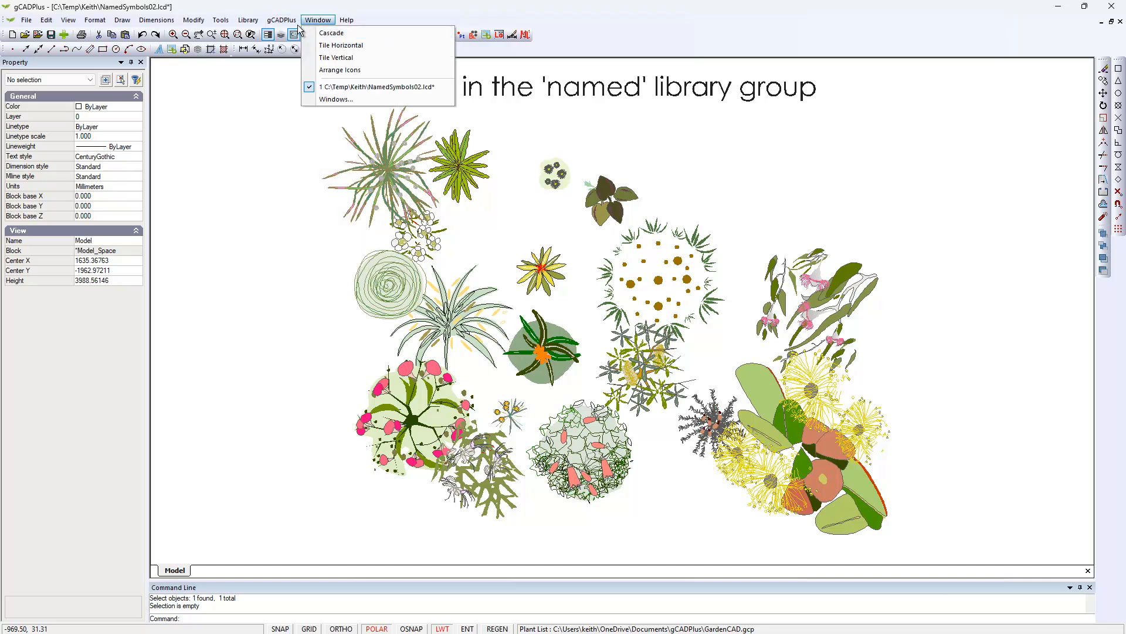
{"action": "mouse_move", "coordinate": [282, 20]}
{"action": "mouse_move", "coordinate": [352, 33]}
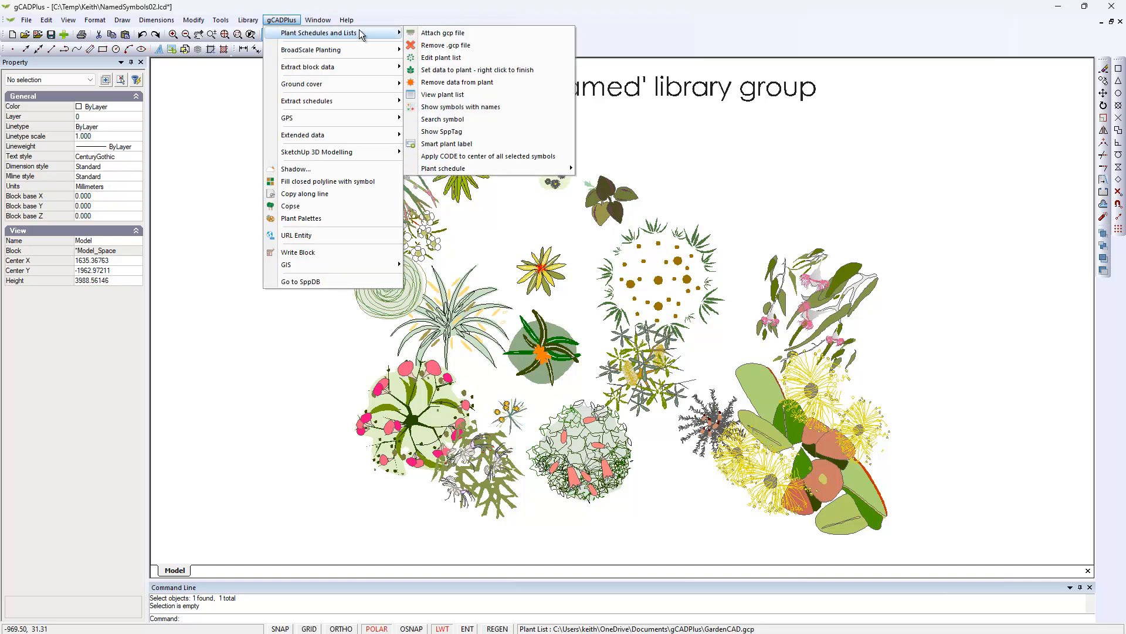
{"action": "left_click", "coordinate": [464, 70]}
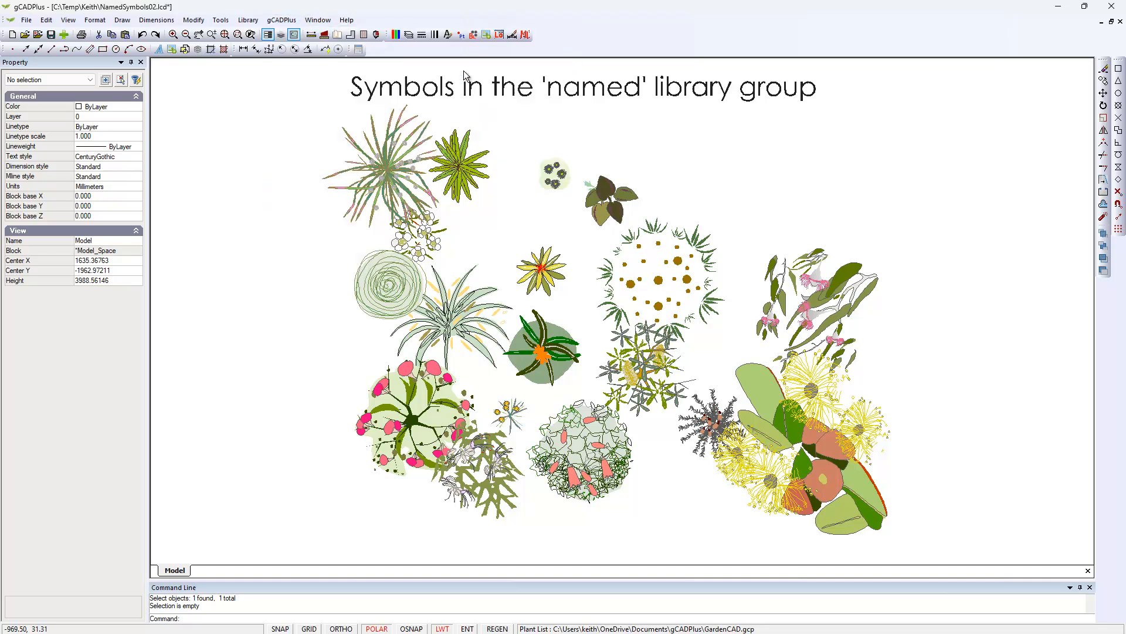
{"action": "left_click", "coordinate": [657, 281]}
{"action": "left_click", "coordinate": [499, 412]}
{"action": "type", "text": "Bal"}
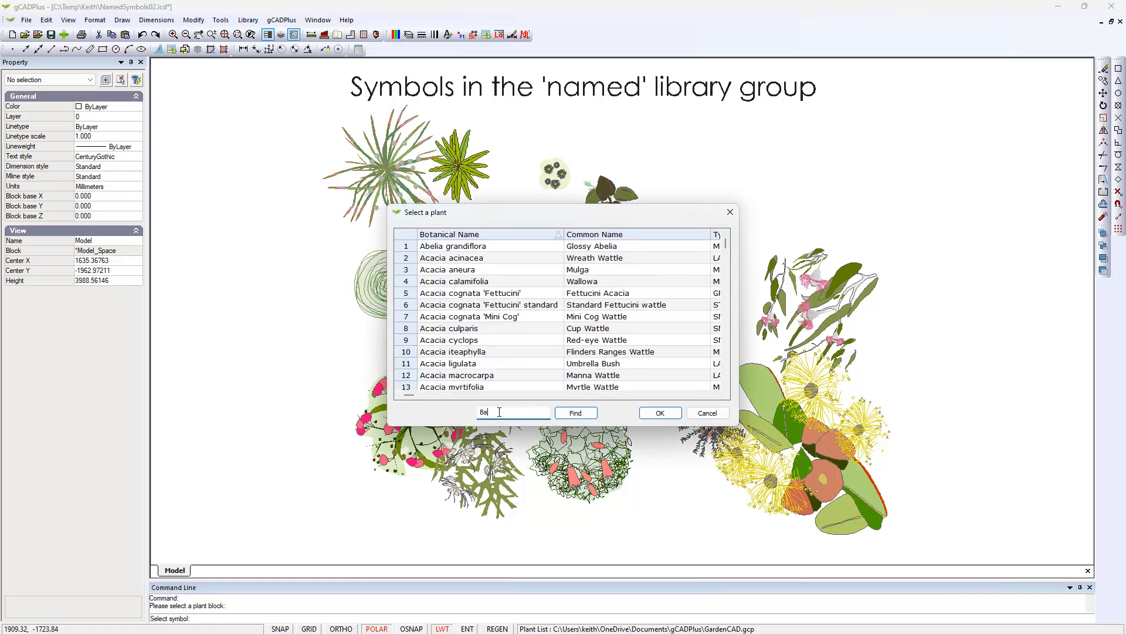
{"action": "type", "text": "busa"}
{"action": "key", "text": "Return"}
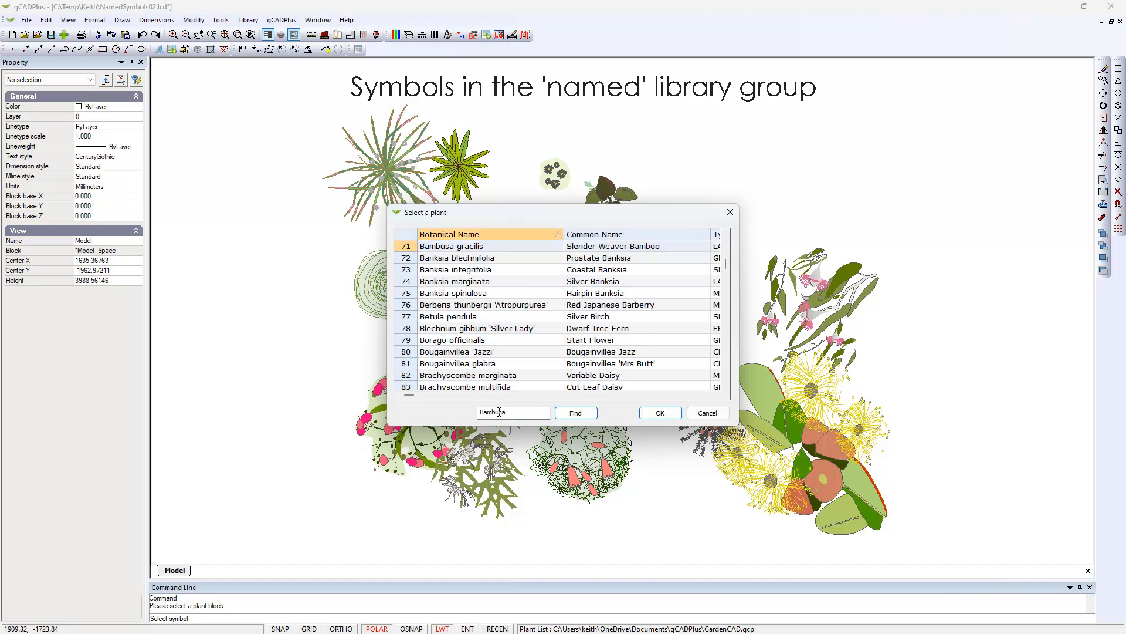
{"action": "left_click", "coordinate": [409, 247]}
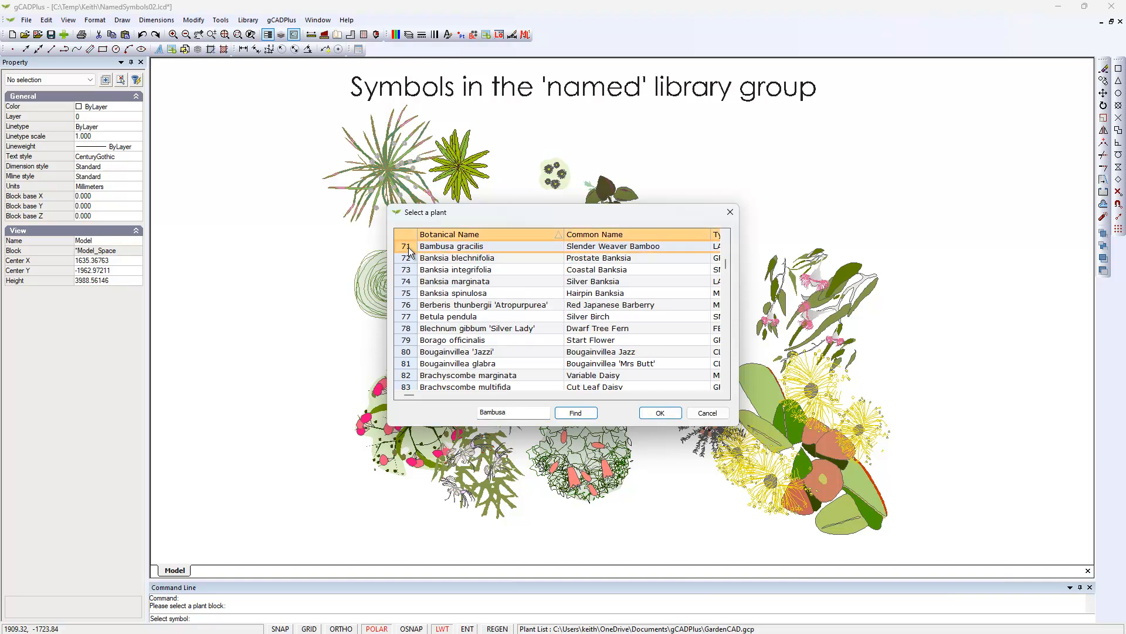
{"action": "left_click", "coordinate": [656, 413]}
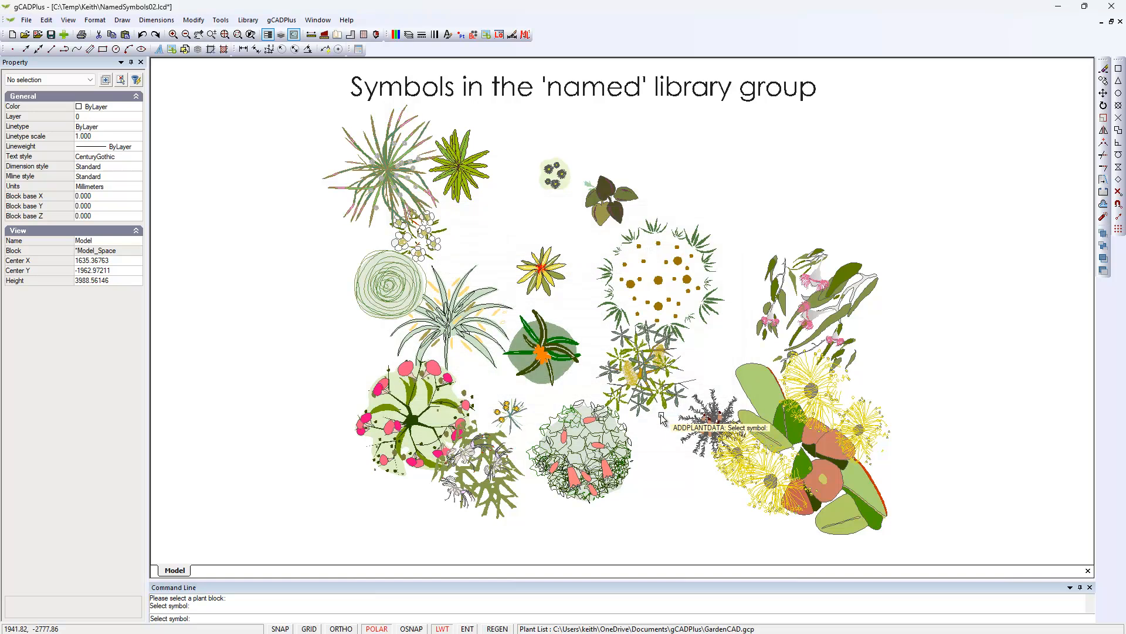
{"action": "left_click", "coordinate": [656, 423]}
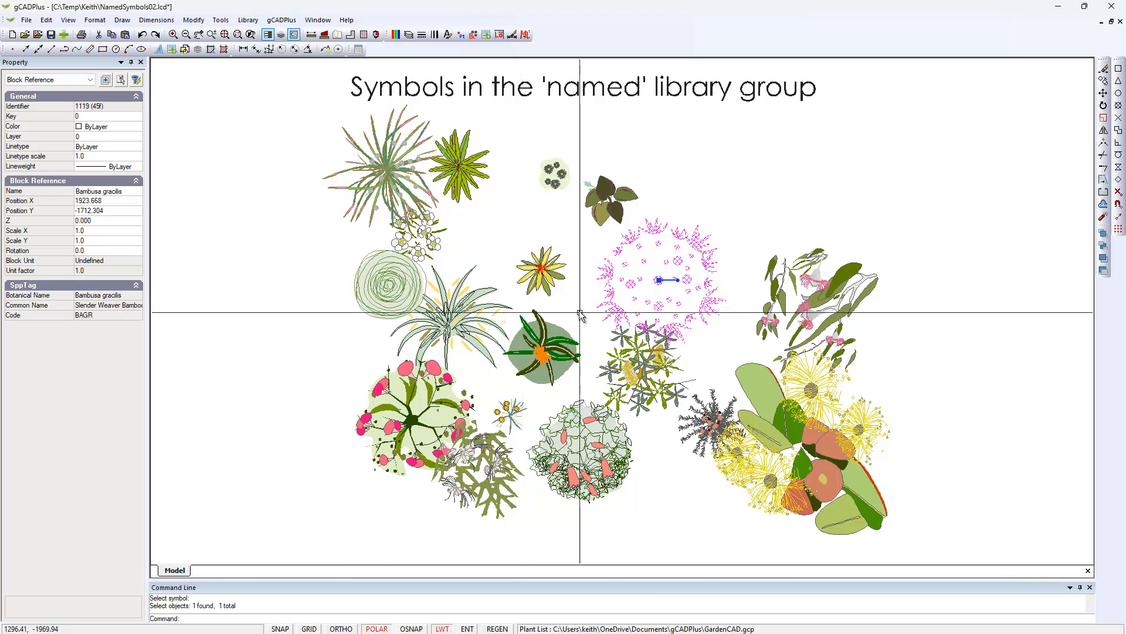
{"action": "key", "text": "Escape"}
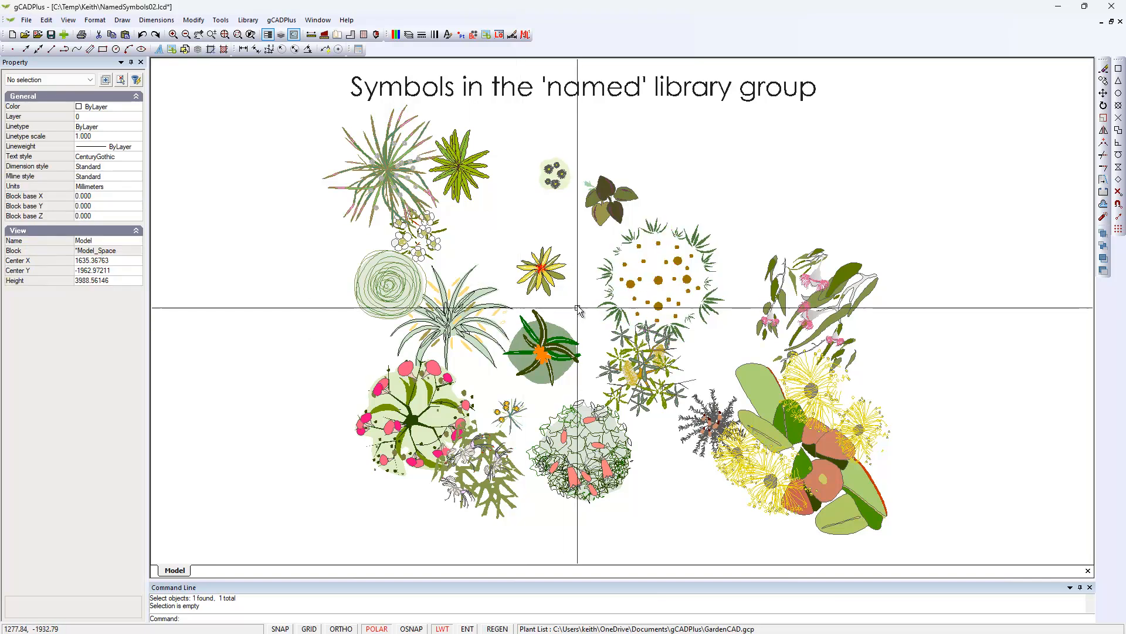
Find Asplenium nidis in the plant list with the search text Asplen and set its data to the Asplenium nidis symbol.
{"action": "left_click", "coordinate": [460, 171]}
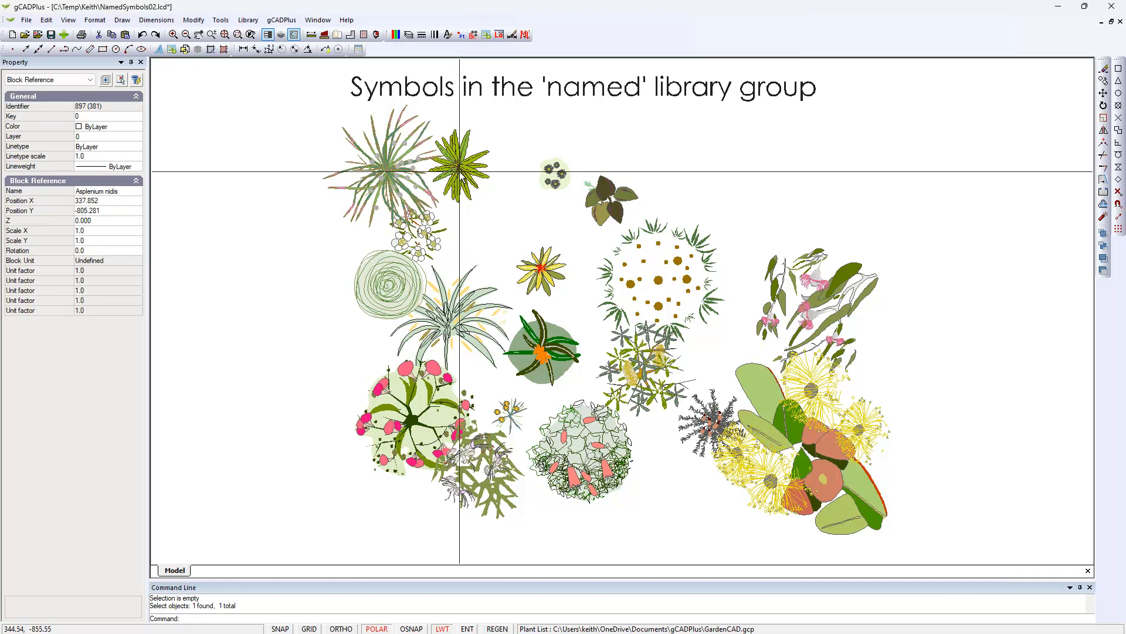
{"action": "right_click", "coordinate": [465, 226]}
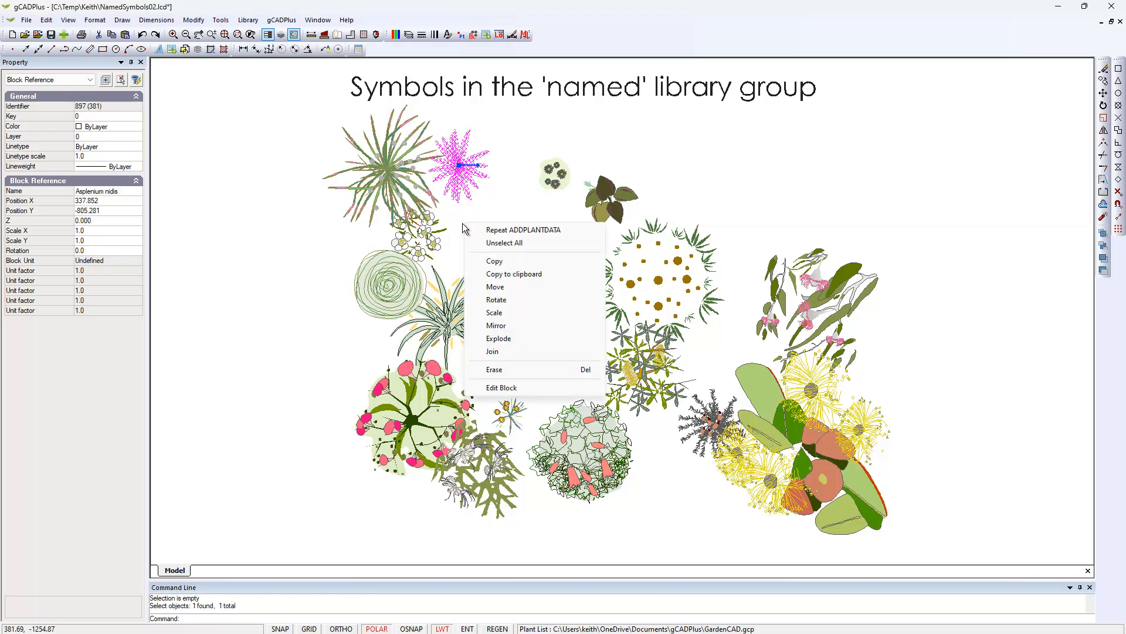
{"action": "left_click", "coordinate": [527, 229]}
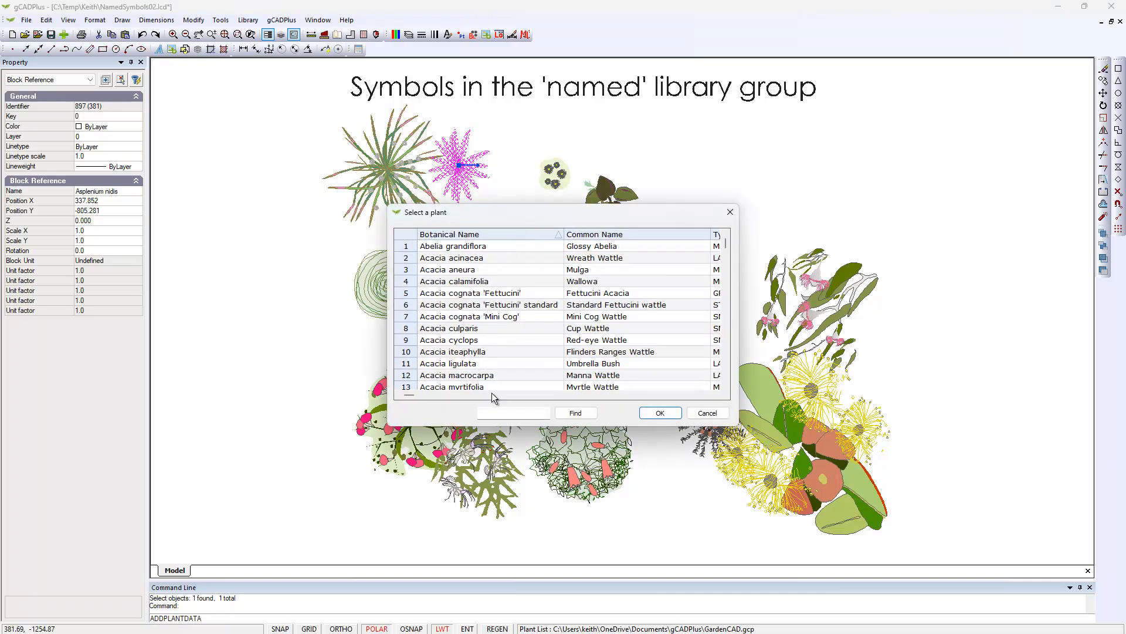
{"action": "left_click", "coordinate": [492, 413]}
{"action": "type", "text": "Asplen"}
{"action": "left_click", "coordinate": [585, 414]}
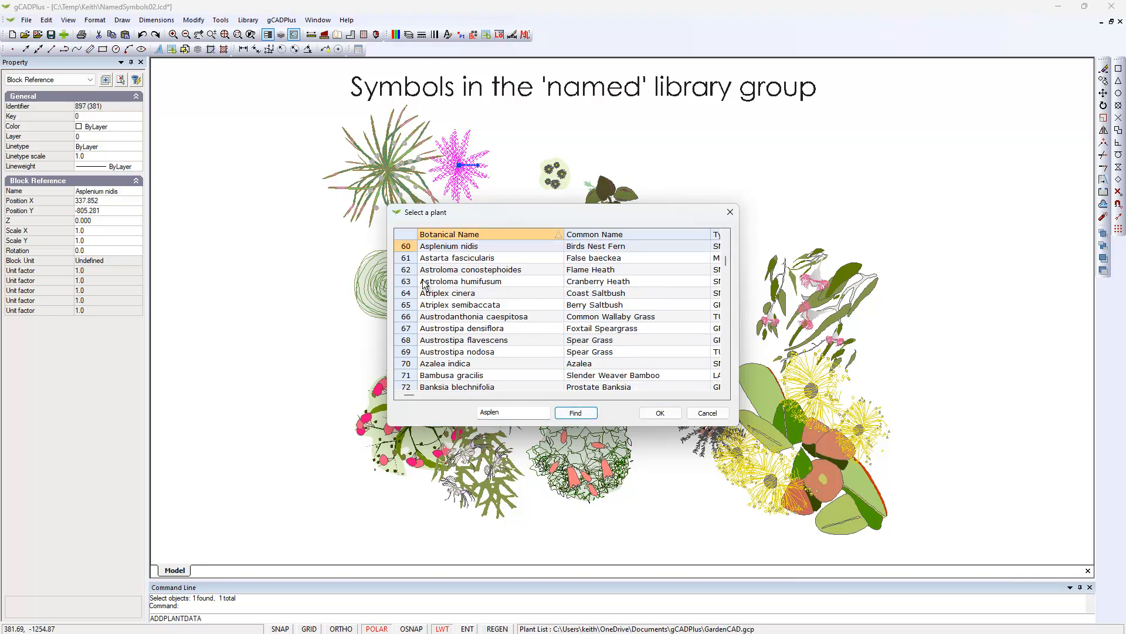
{"action": "left_click", "coordinate": [658, 414]}
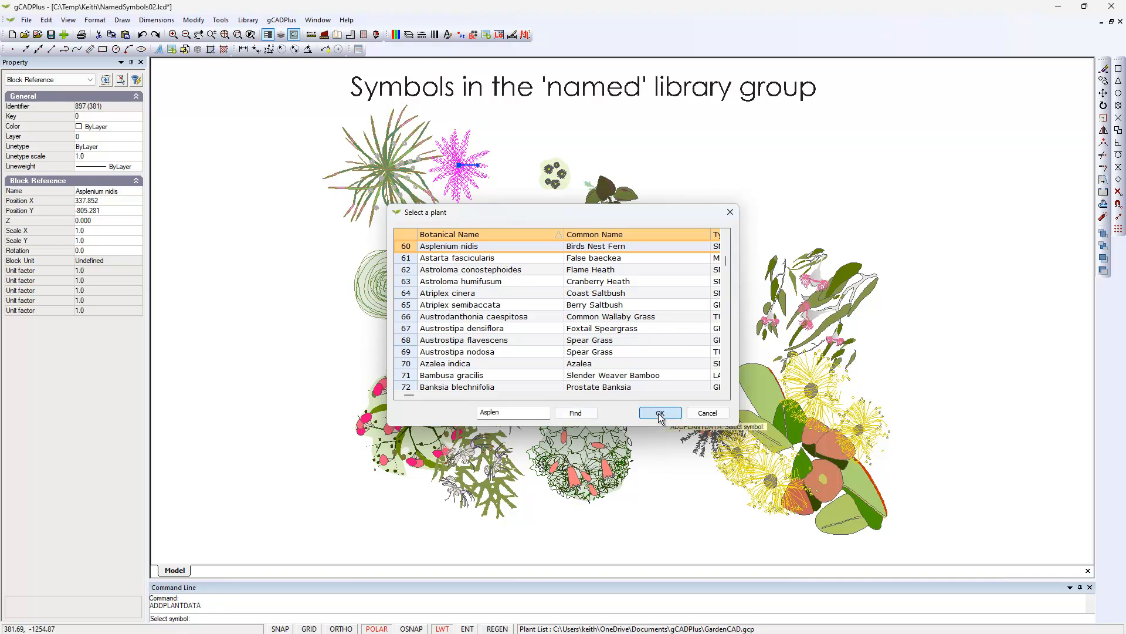
Check the plant tags of the Acacia iteaphylla, Asplenium nidis, ring-shaped Bambusa gracilis and dark-leaved symbols one at a time.
{"action": "left_click", "coordinate": [390, 185]}
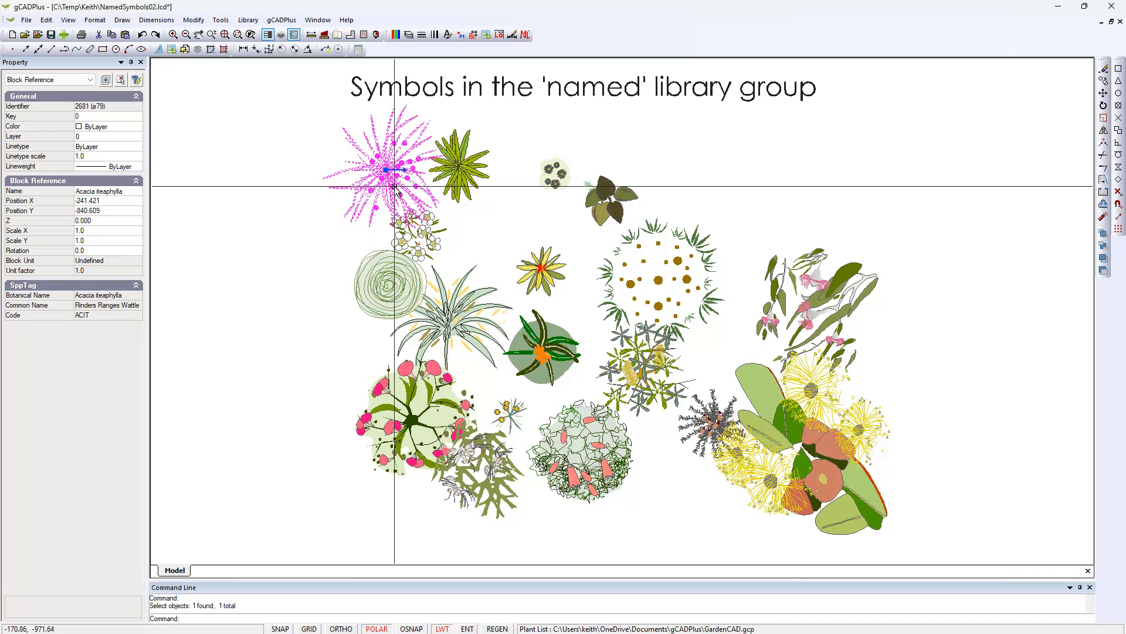
{"action": "left_click", "coordinate": [462, 174]}
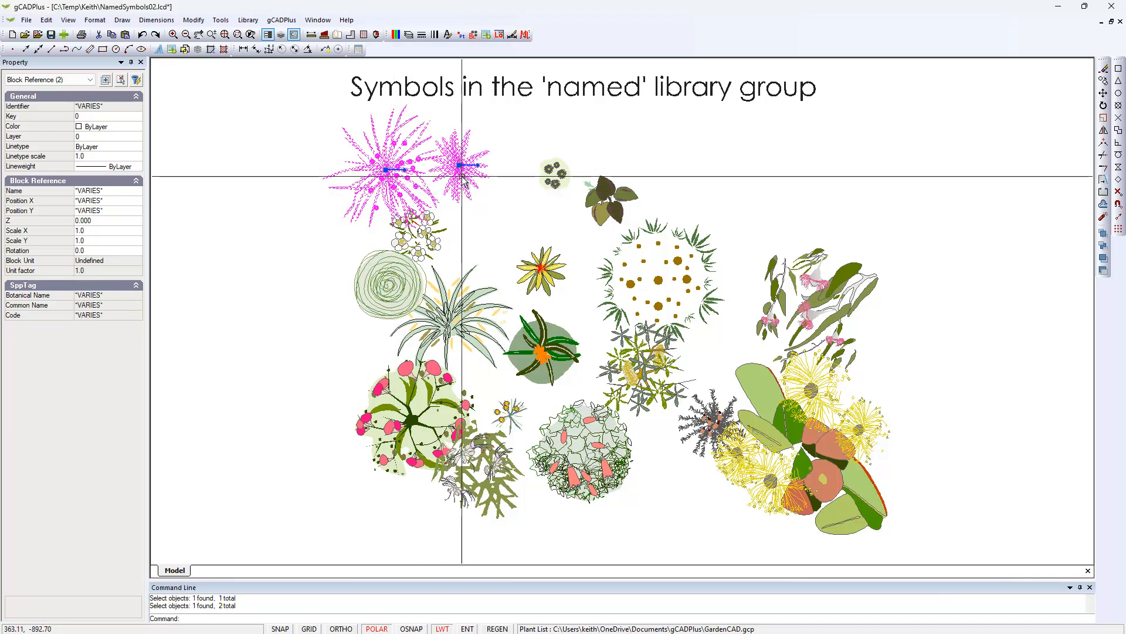
{"action": "key", "text": "Escape"}
{"action": "left_click", "coordinate": [463, 175]}
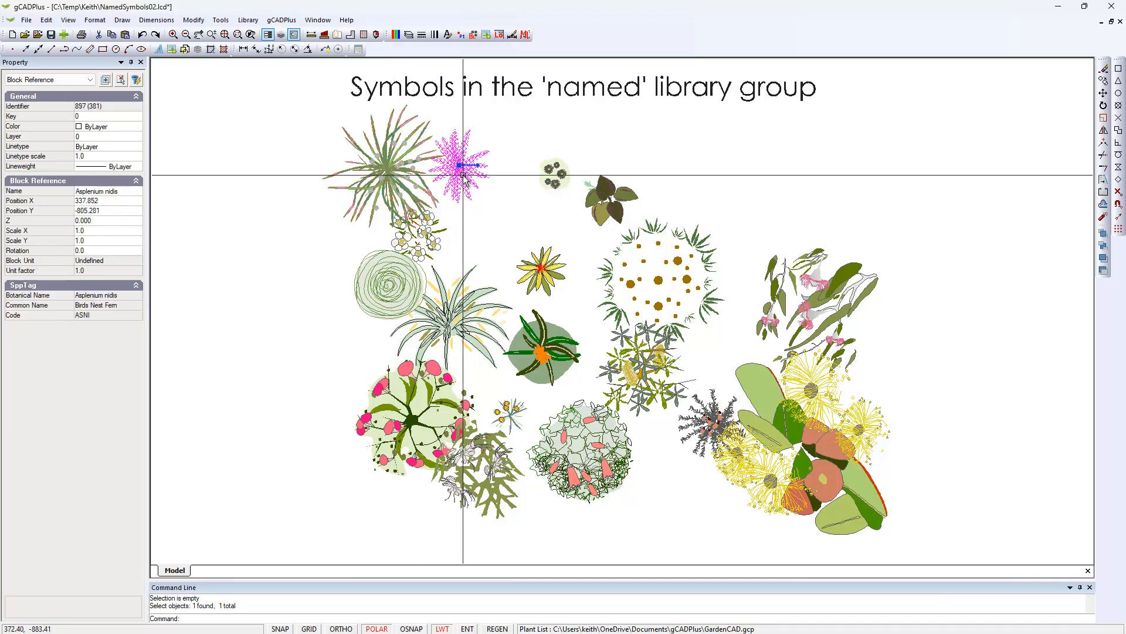
{"action": "key", "text": "Escape"}
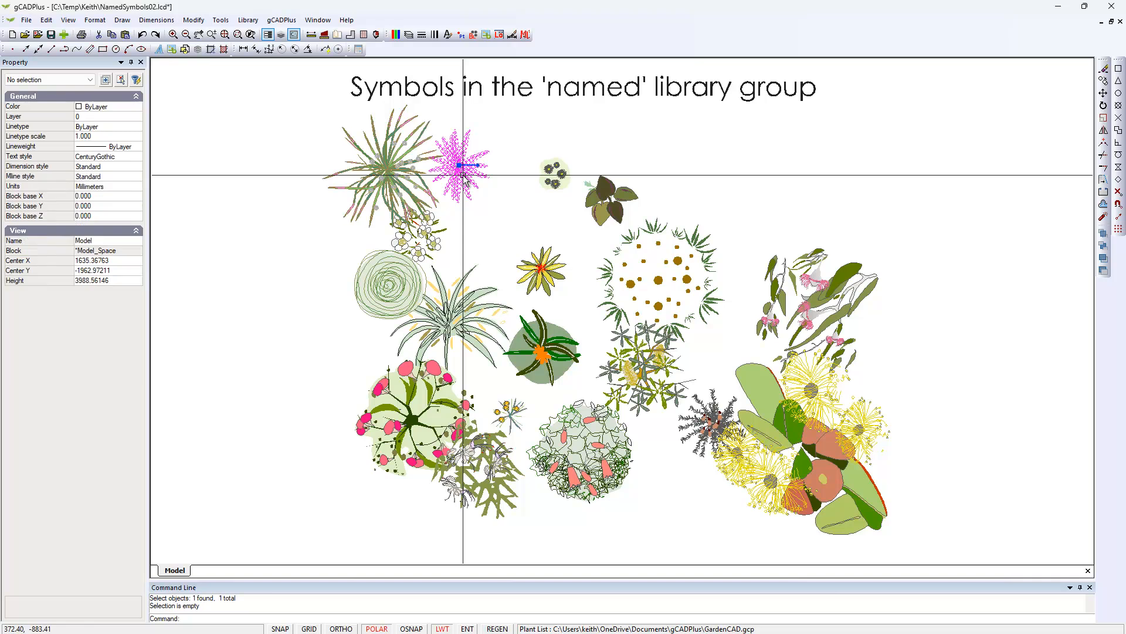
{"action": "left_click", "coordinate": [656, 279]}
{"action": "key", "text": "Escape"}
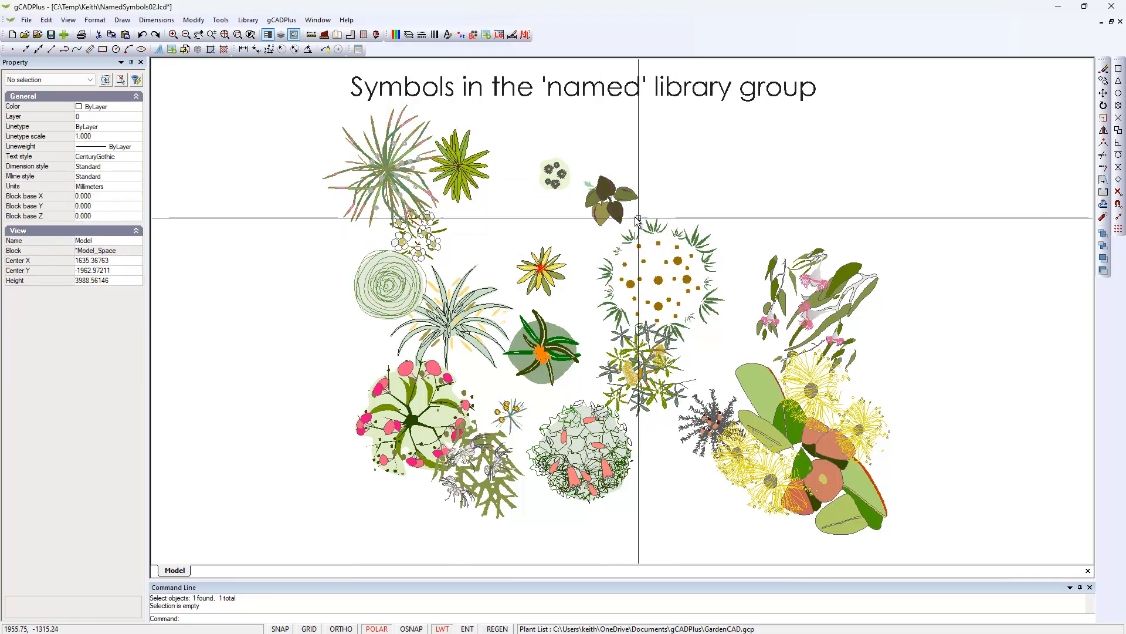
{"action": "left_click", "coordinate": [618, 207]}
{"action": "key", "text": "Escape"}
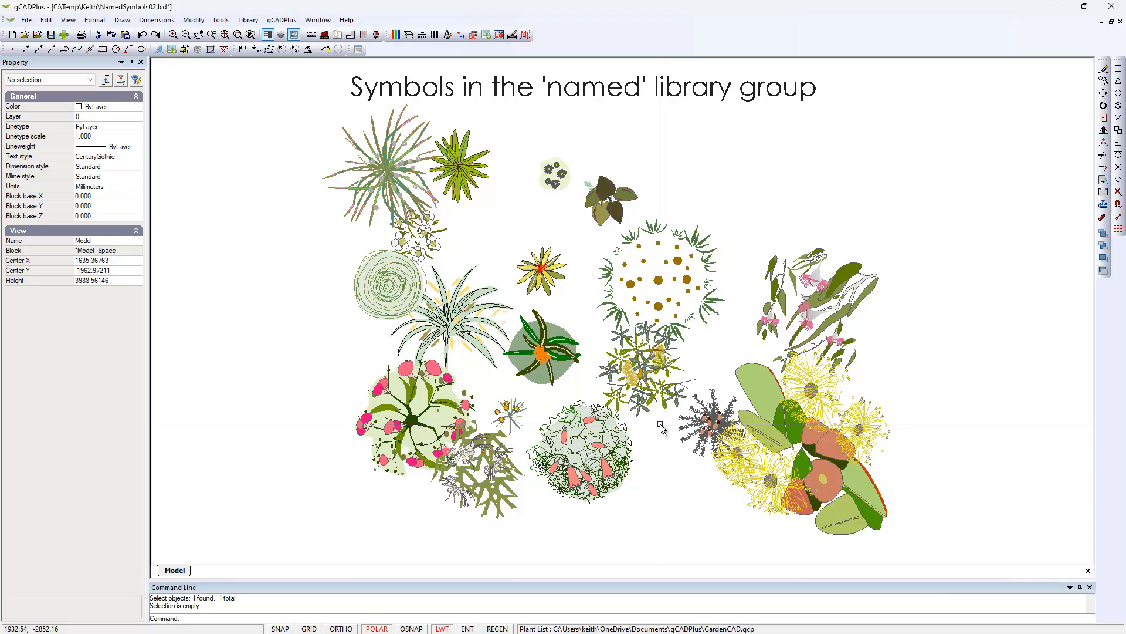
Save the drawing and show which symbols have plant names assigned.
{"action": "key", "text": "ctrl+s"}
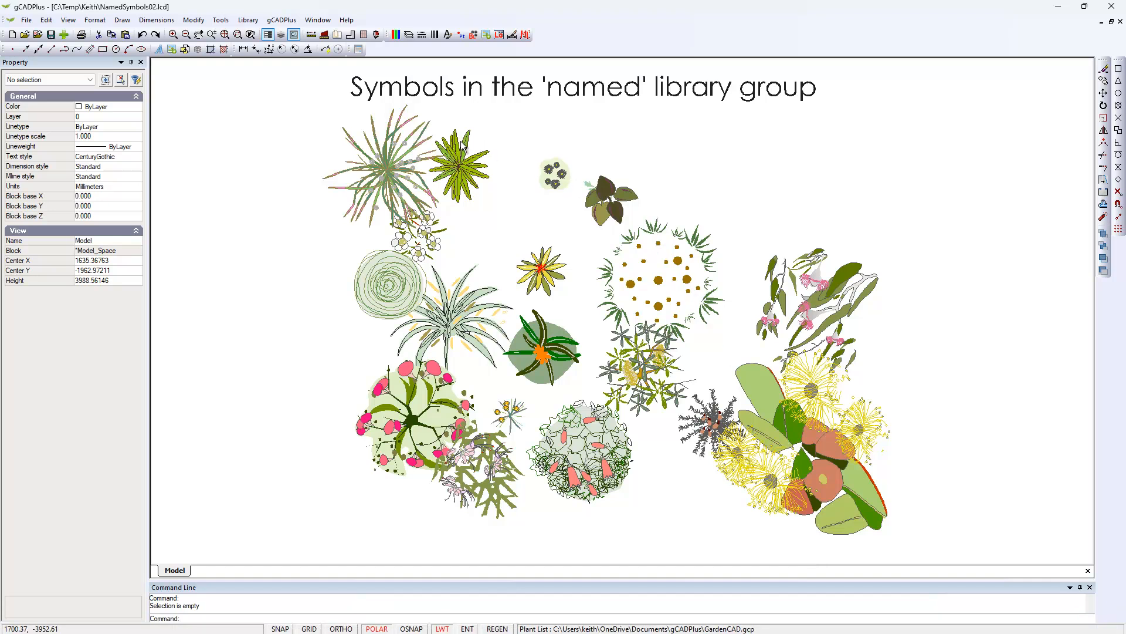
{"action": "left_click", "coordinate": [282, 20]}
{"action": "mouse_move", "coordinate": [337, 37]}
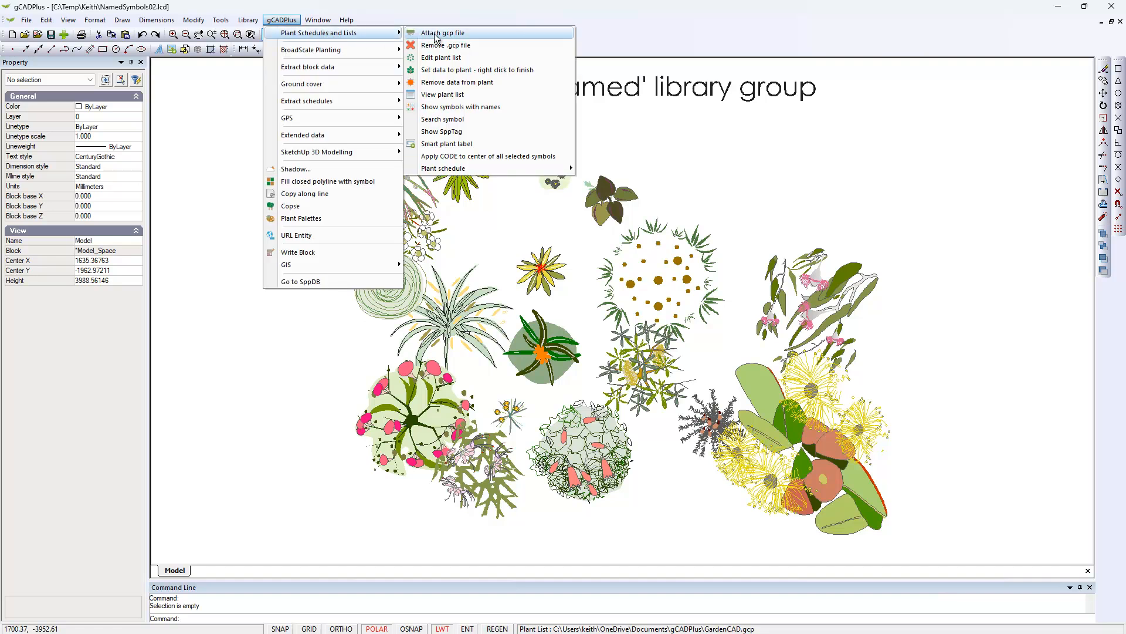
{"action": "left_click", "coordinate": [458, 107]}
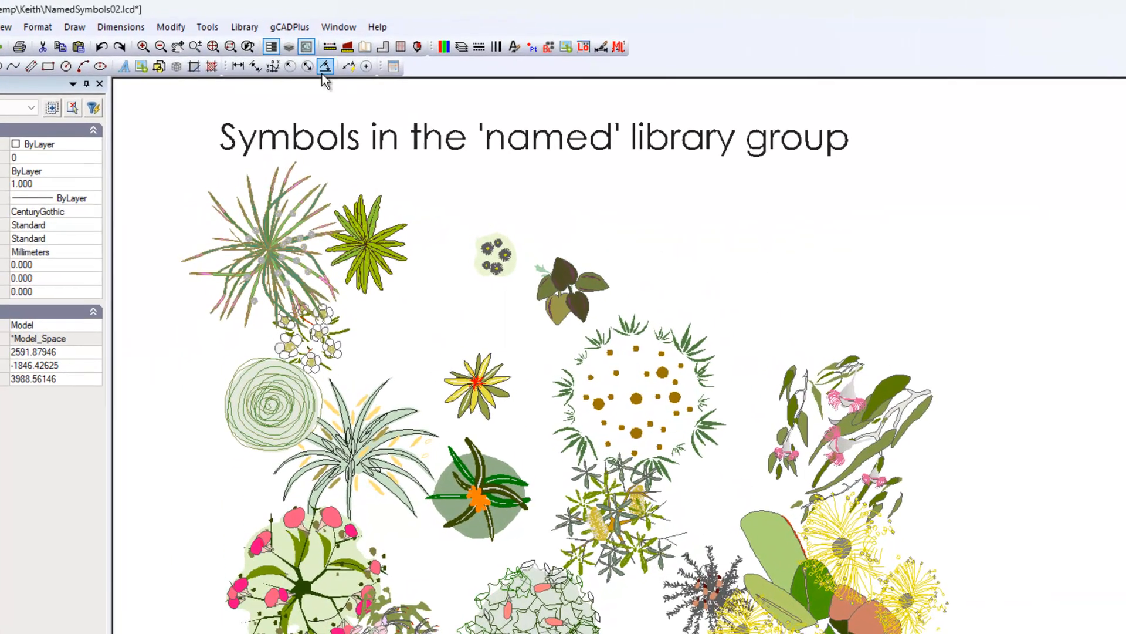
Try placing a plant schedule with text height 200 in a small rectangle in the empty area beside the symbols.
{"action": "left_click", "coordinate": [289, 27]}
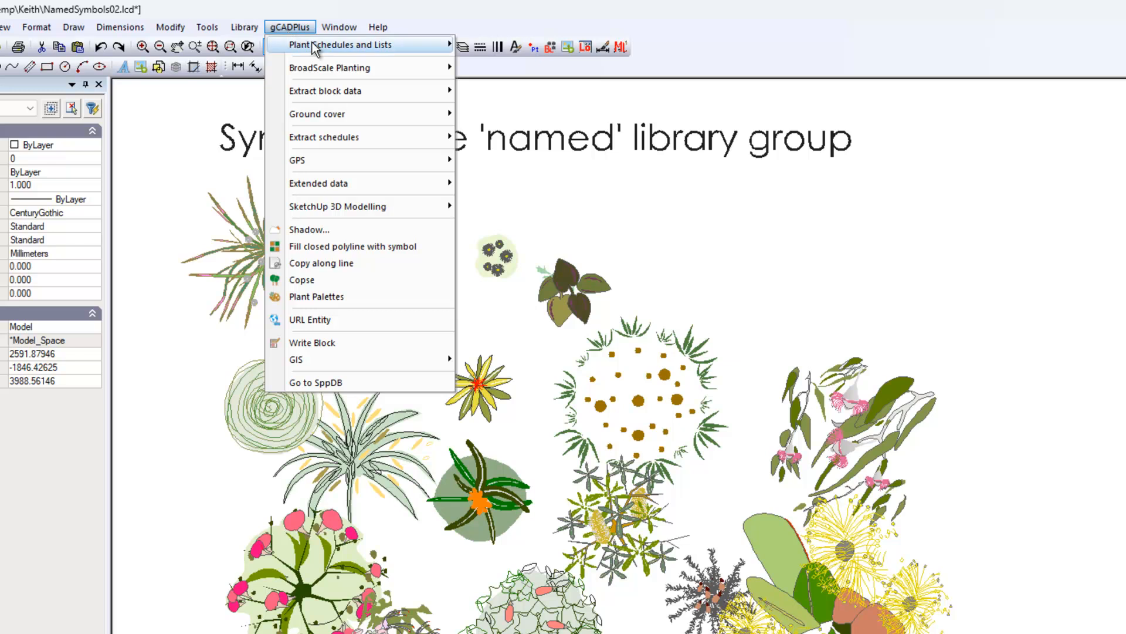
{"action": "mouse_move", "coordinate": [389, 44]}
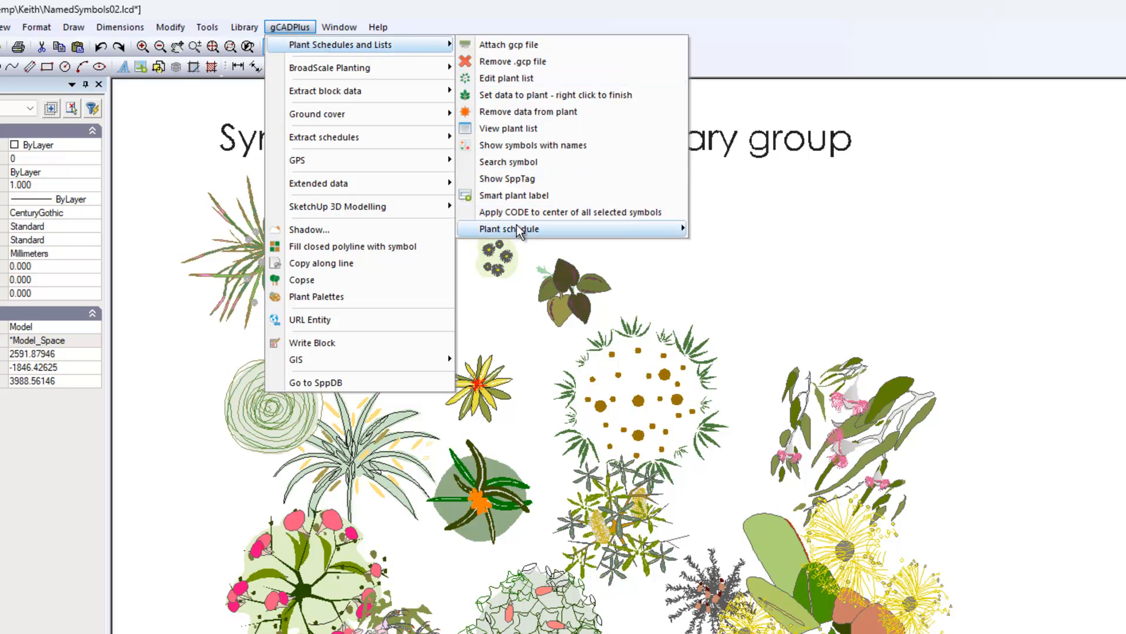
{"action": "mouse_move", "coordinate": [521, 230]}
{"action": "left_click", "coordinate": [755, 232]}
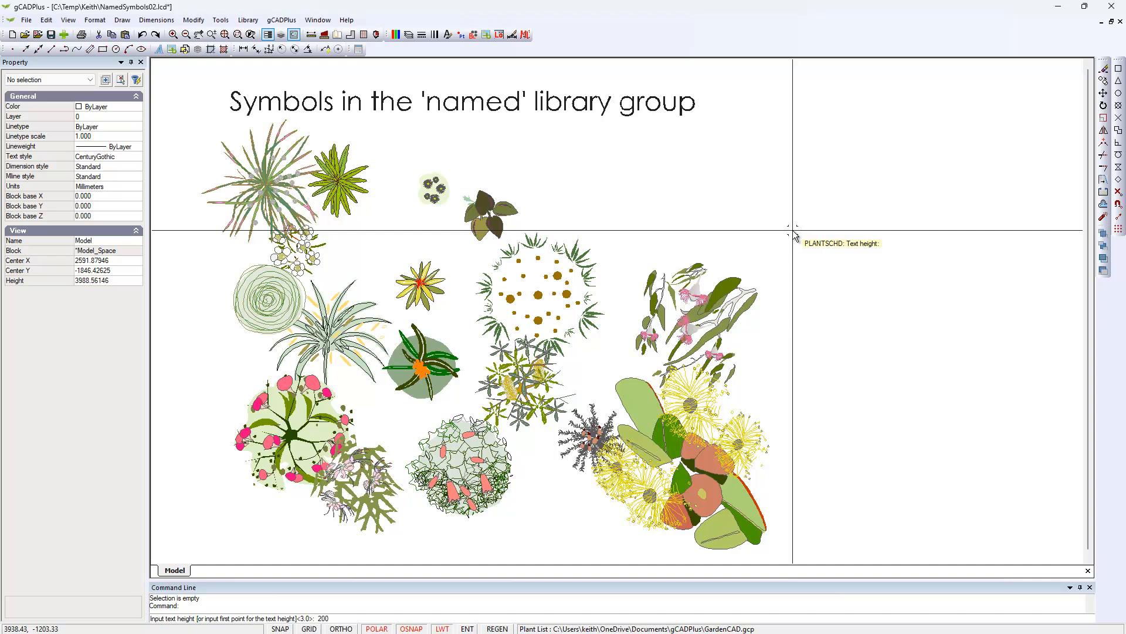
{"action": "key", "text": "Return"}
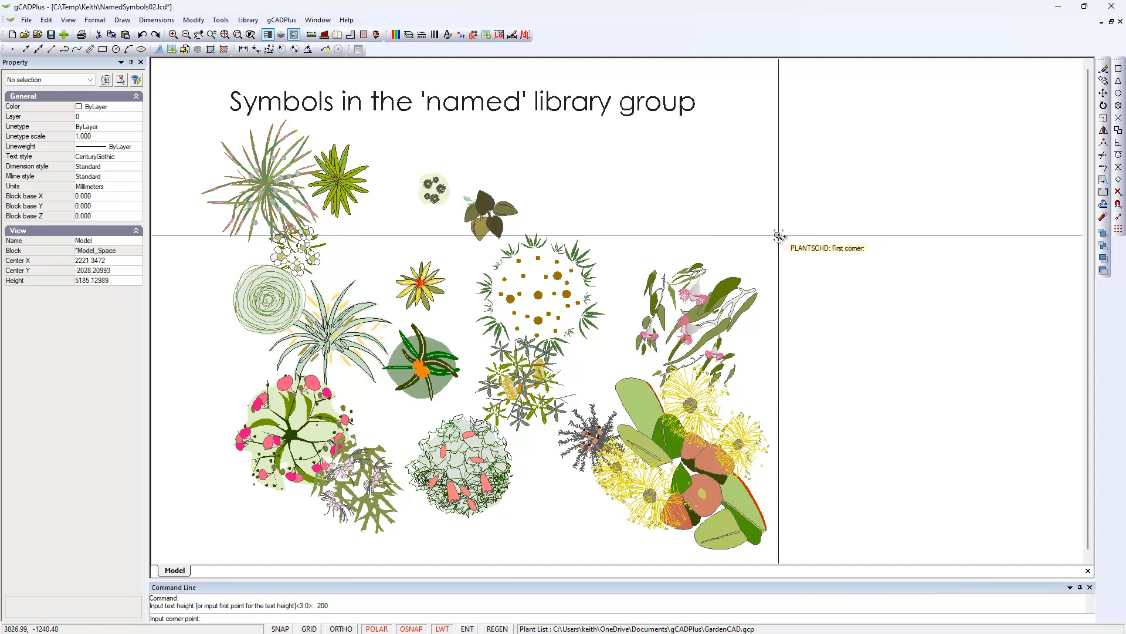
{"action": "scroll", "coordinate": [774, 239], "scroll_direction": "down", "scroll_amount": 1}
{"action": "middle_click_drag", "start_coordinate": [775, 238], "coordinate": [770, 238]}
{"action": "middle_click_drag", "start_coordinate": [661, 246], "coordinate": [628, 248]}
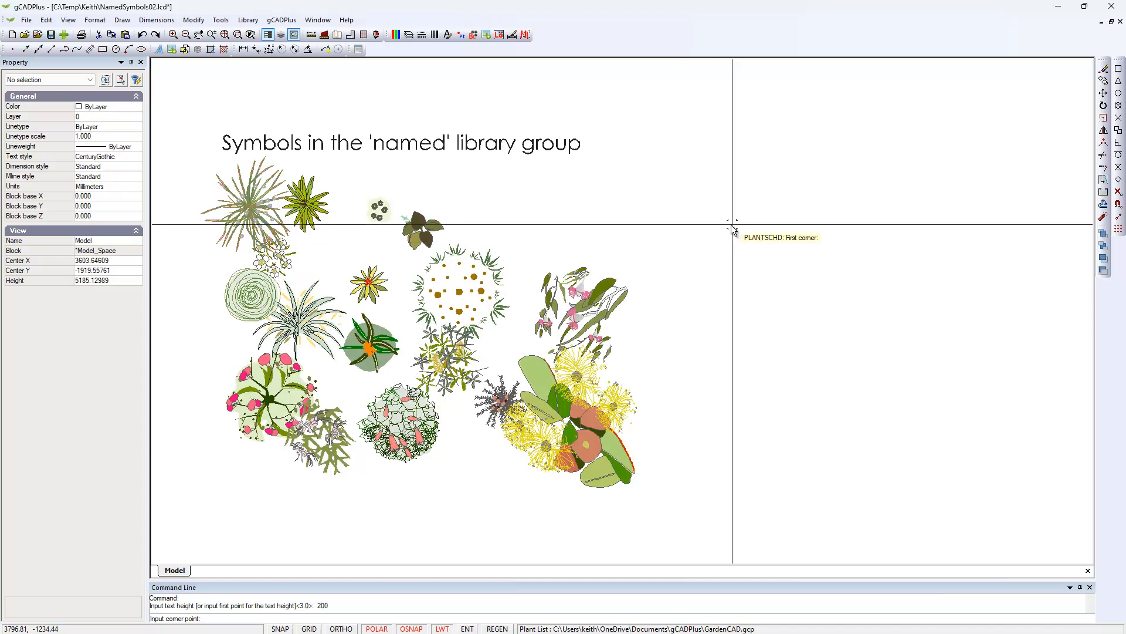
{"action": "left_click", "coordinate": [725, 163]}
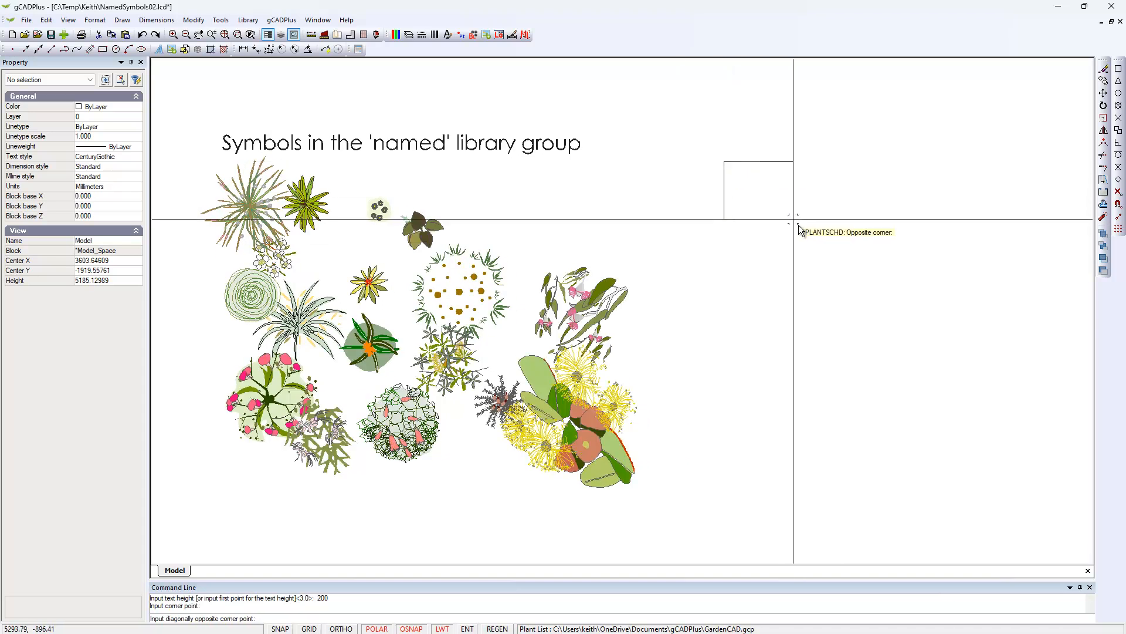
{"action": "left_click", "coordinate": [890, 361]}
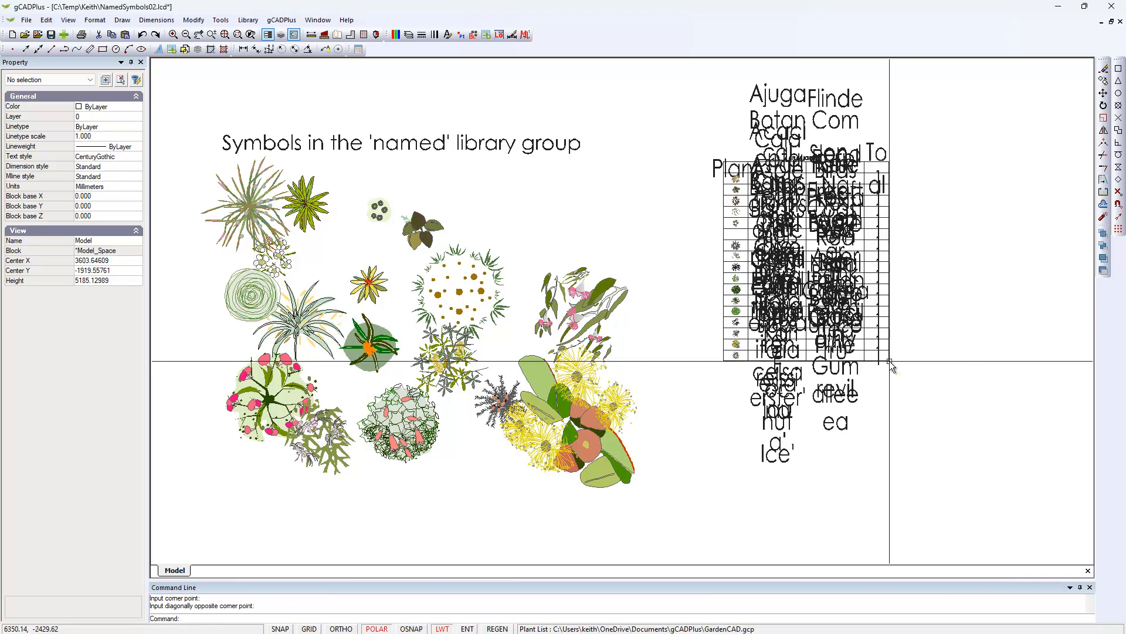
{"action": "scroll", "coordinate": [777, 228], "scroll_direction": "up", "scroll_amount": 1}
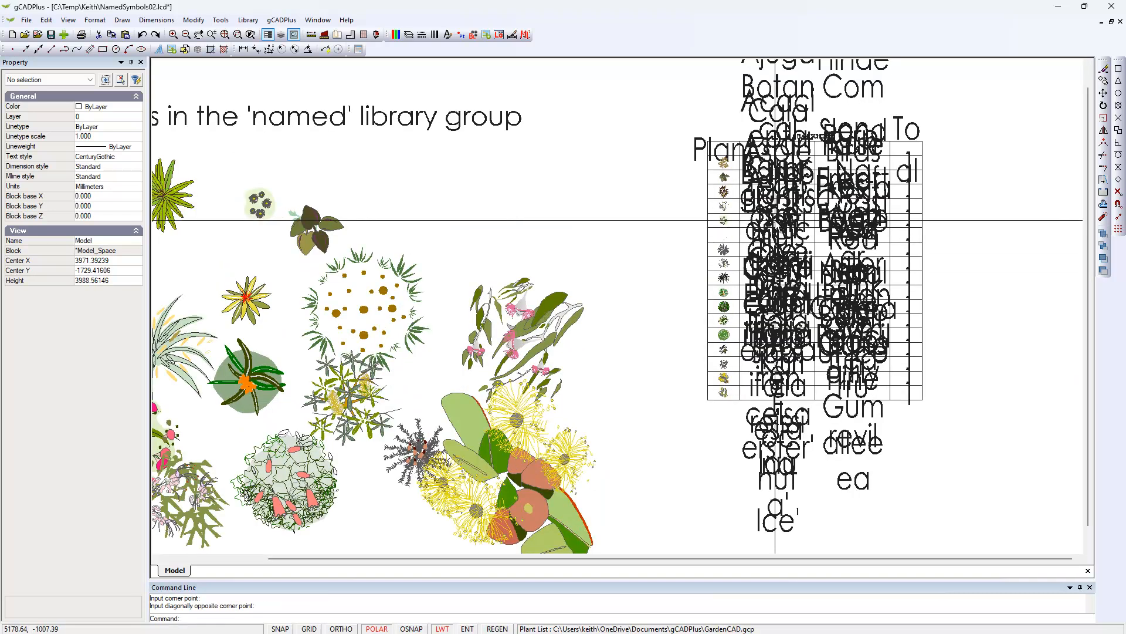
{"action": "scroll", "coordinate": [776, 220], "scroll_direction": "down", "scroll_amount": 2}
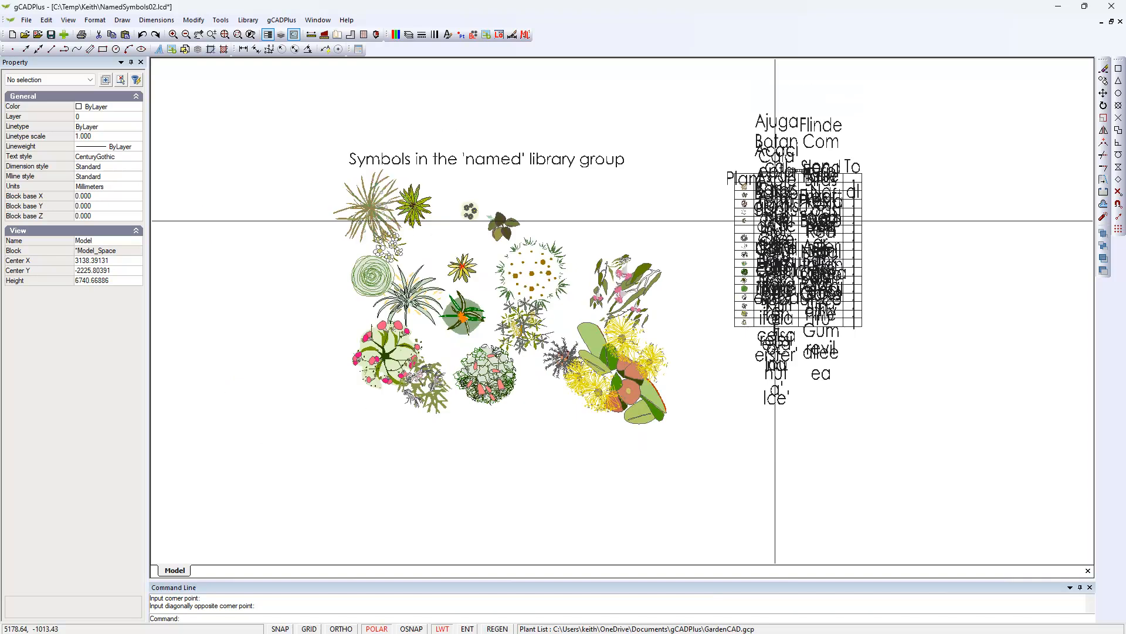
Place a plant schedule with text height 50 in a larger rectangle beside the symbols and review its rows.
{"action": "right_click", "coordinate": [680, 239]}
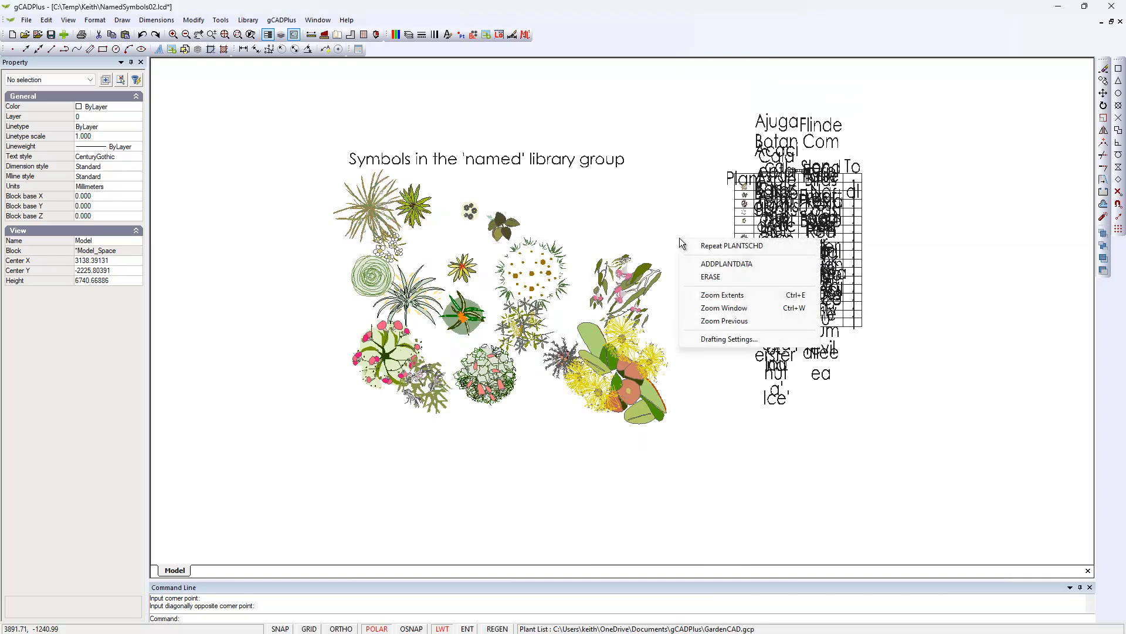
{"action": "left_click", "coordinate": [723, 246]}
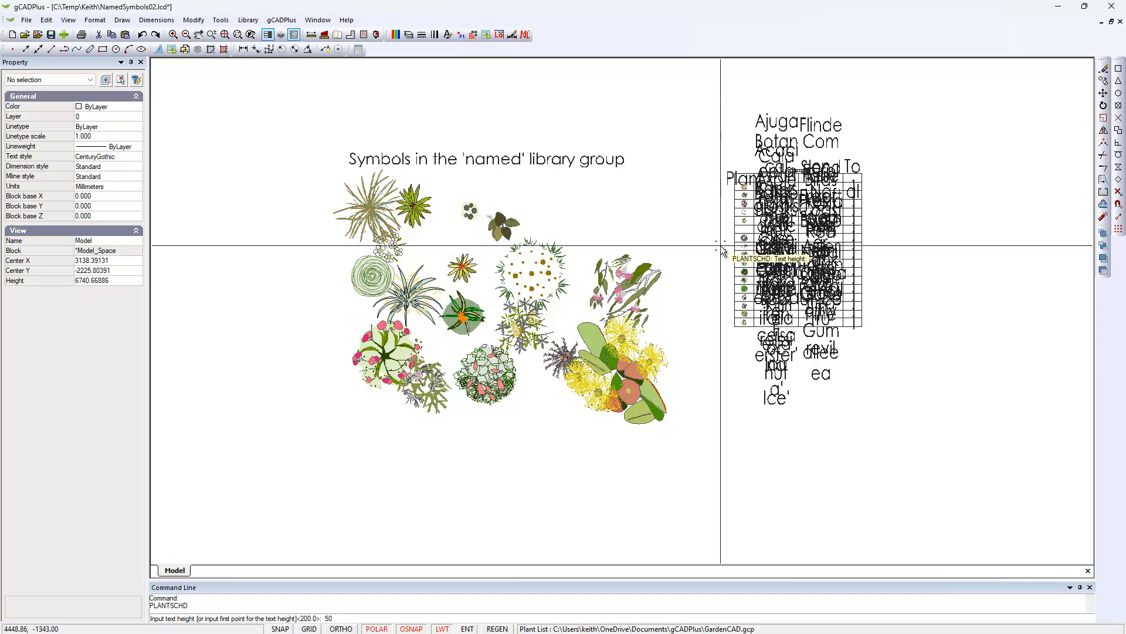
{"action": "key", "text": "Return"}
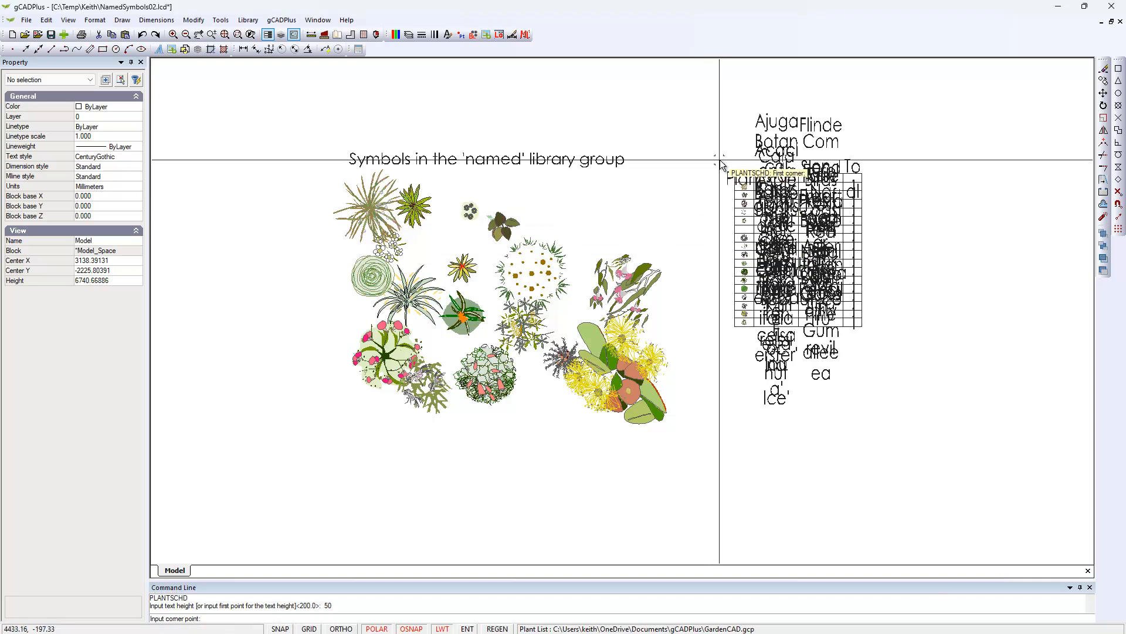
{"action": "left_click", "coordinate": [794, 102]}
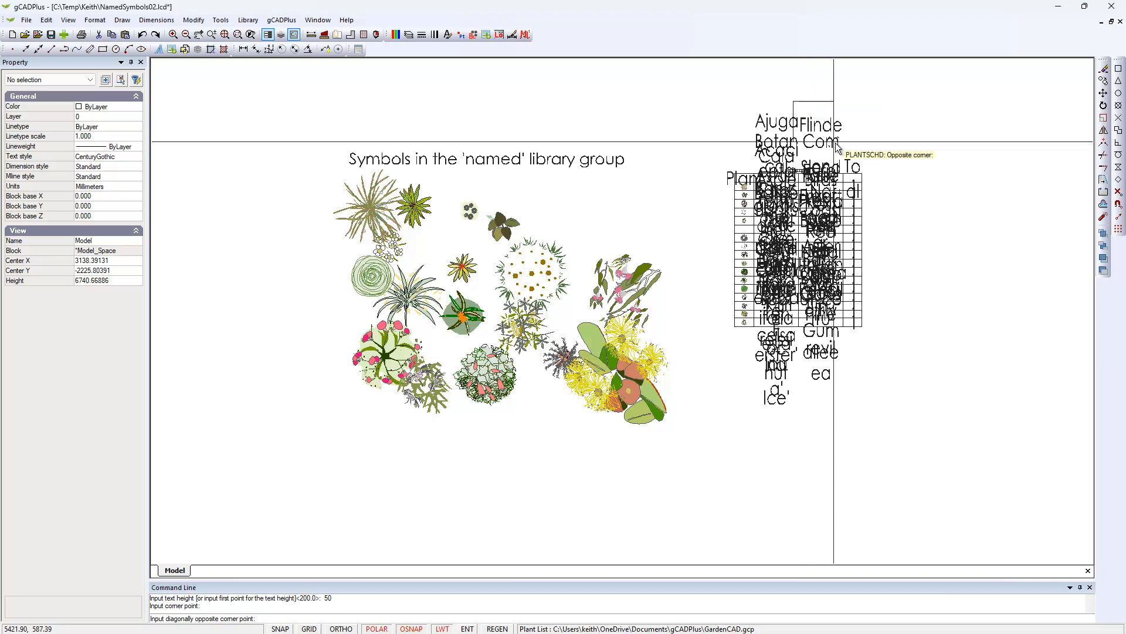
{"action": "left_click", "coordinate": [1082, 322]}
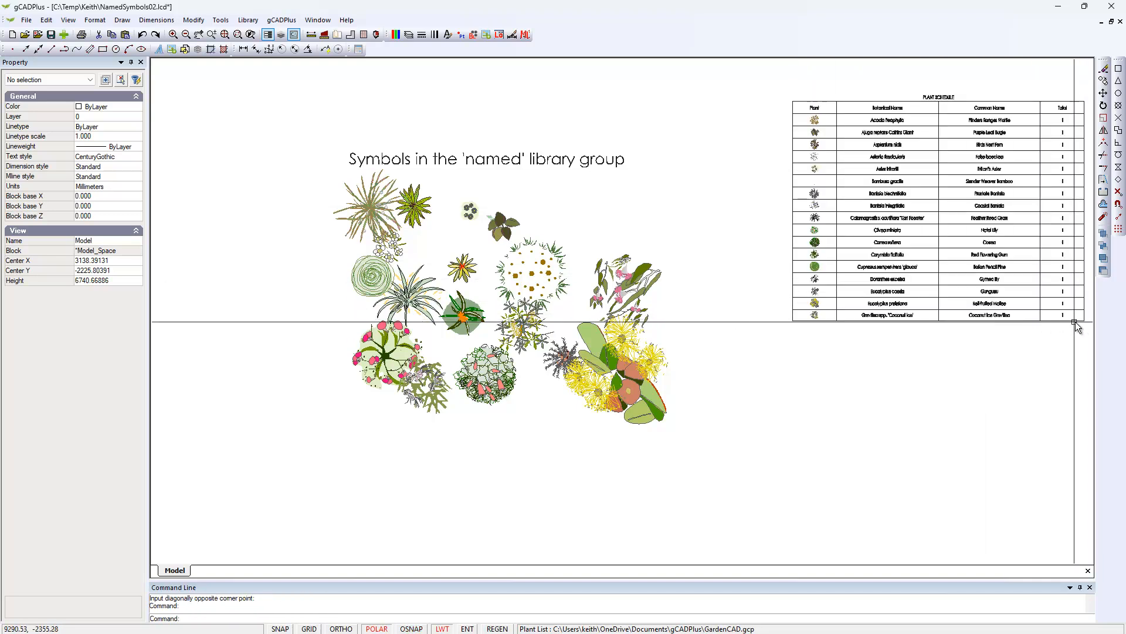
{"action": "mouse_move", "coordinate": [921, 207]}
{"action": "middle_mouse_down"}
{"action": "mouse_move", "coordinate": [833, 282]}
{"action": "mouse_move", "coordinate": [714, 312]}
{"action": "middle_mouse_up"}
{"action": "scroll", "coordinate": [833, 281], "scroll_direction": "up", "scroll_amount": 4}
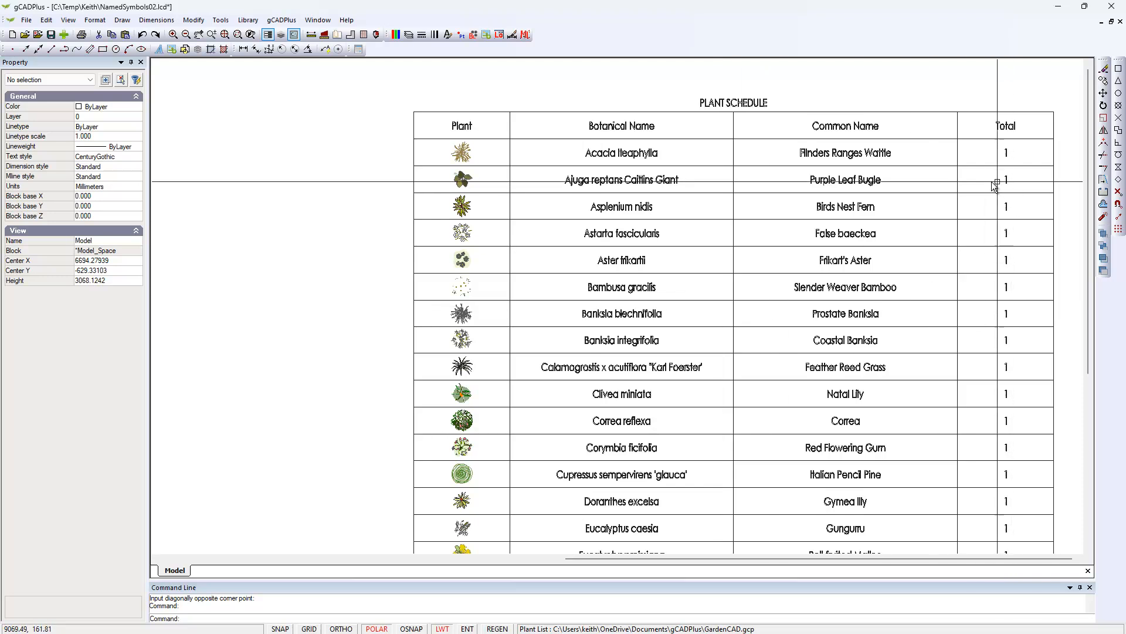
{"action": "scroll", "coordinate": [780, 278], "scroll_direction": "down", "scroll_amount": 2}
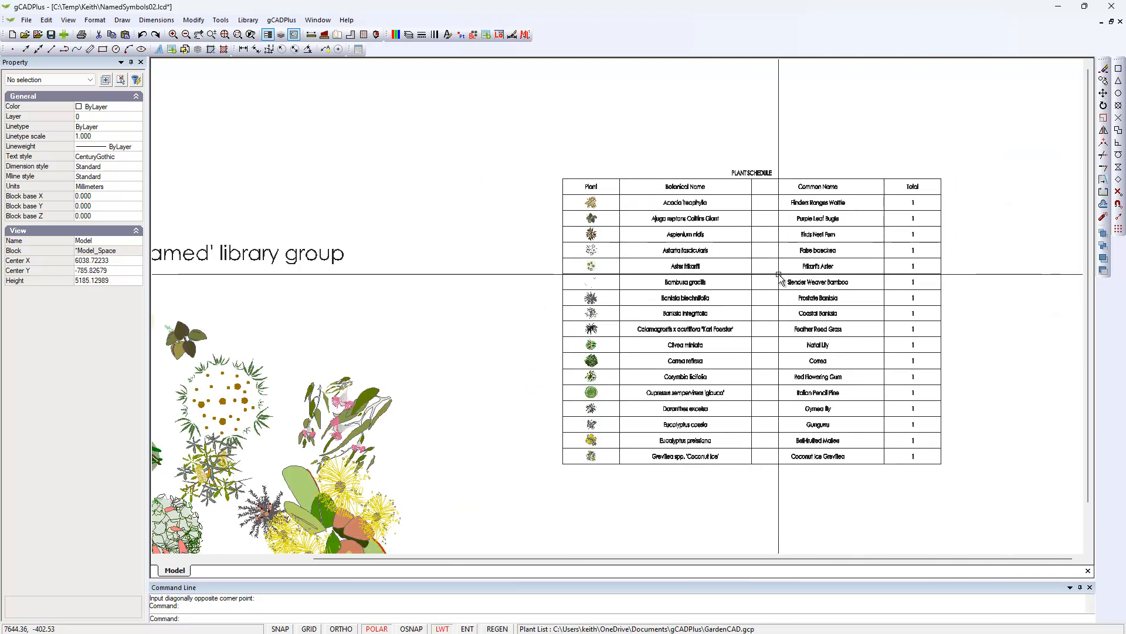
Copy the Banksia blechnifolia symbol from its centre to four new spots around the neighbouring symbols.
{"action": "middle_click_drag", "start_coordinate": [442, 434], "coordinate": [607, 290]}
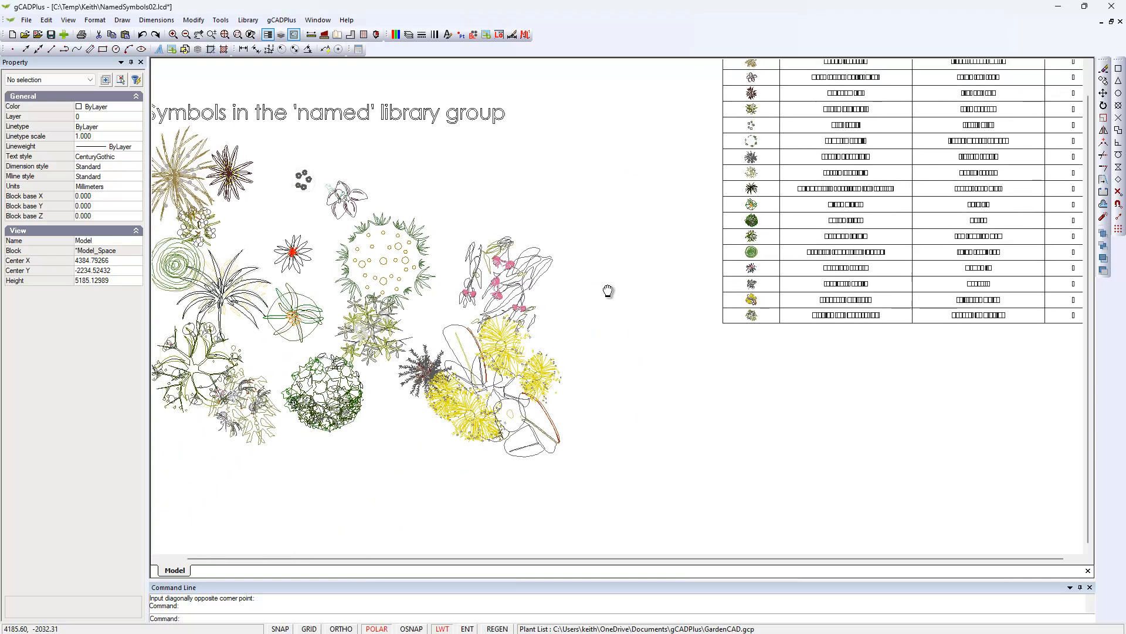
{"action": "left_click", "coordinate": [420, 373]}
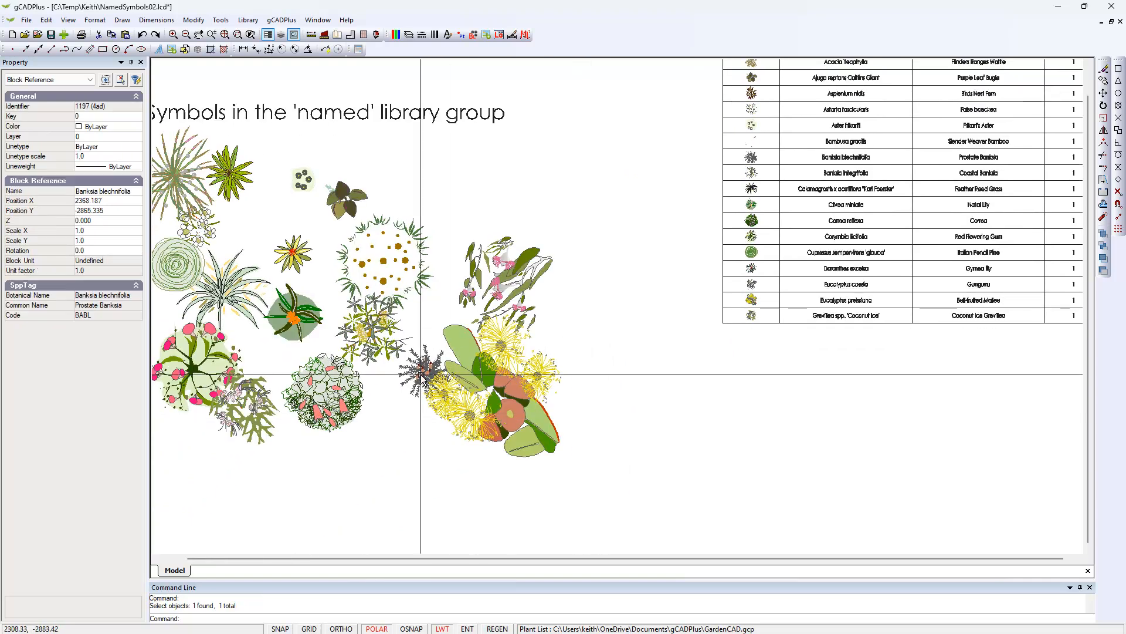
{"action": "right_click", "coordinate": [420, 377]}
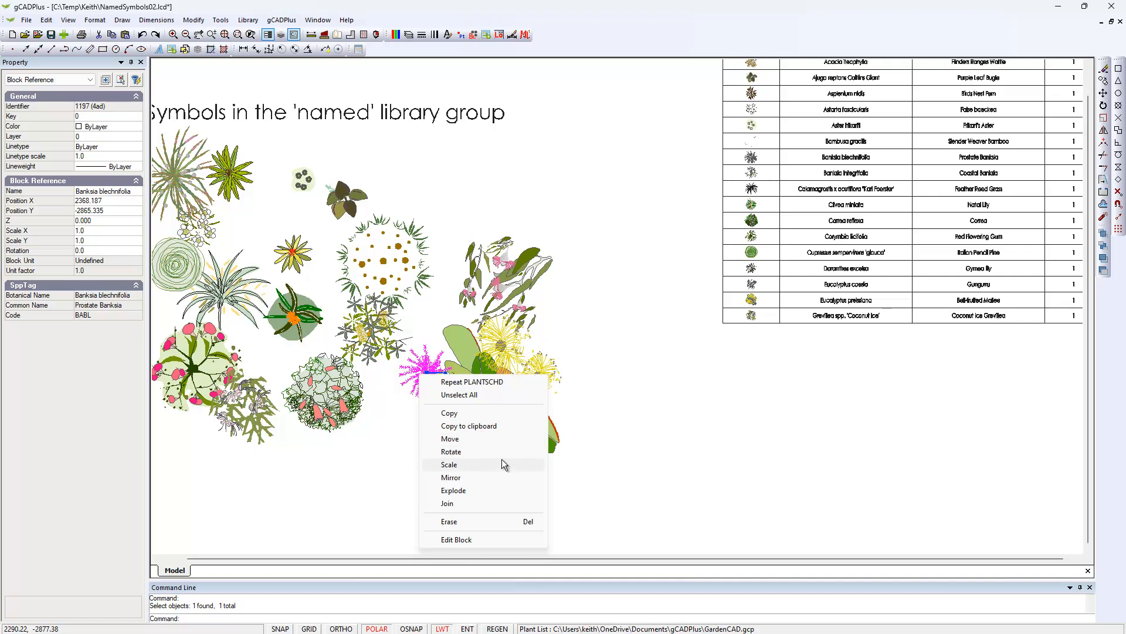
{"action": "left_click", "coordinate": [456, 414]}
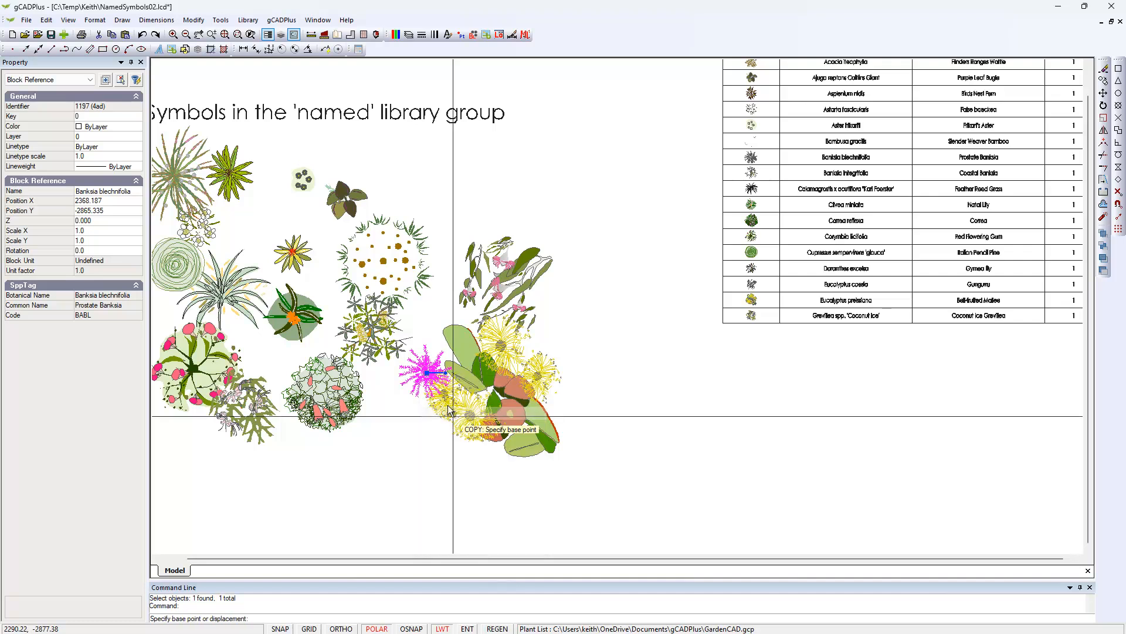
{"action": "left_click", "coordinate": [427, 373]}
{"action": "left_click", "coordinate": [400, 406]}
{"action": "left_click", "coordinate": [418, 329]}
{"action": "left_click", "coordinate": [440, 309]}
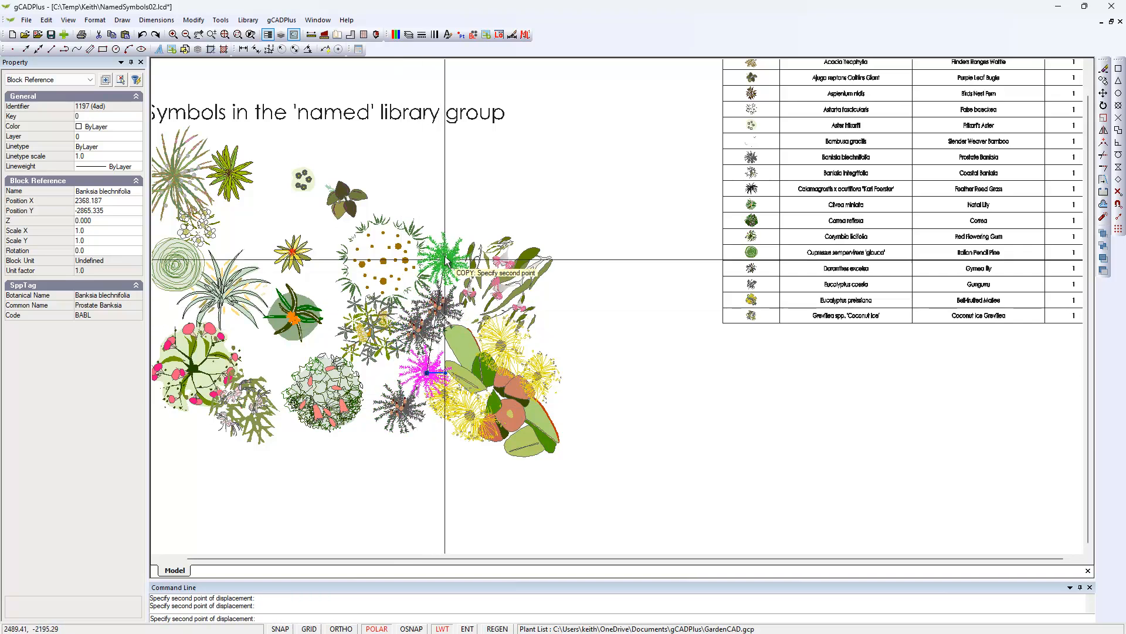
{"action": "left_click", "coordinate": [443, 252]}
{"action": "key", "text": "Escape"}
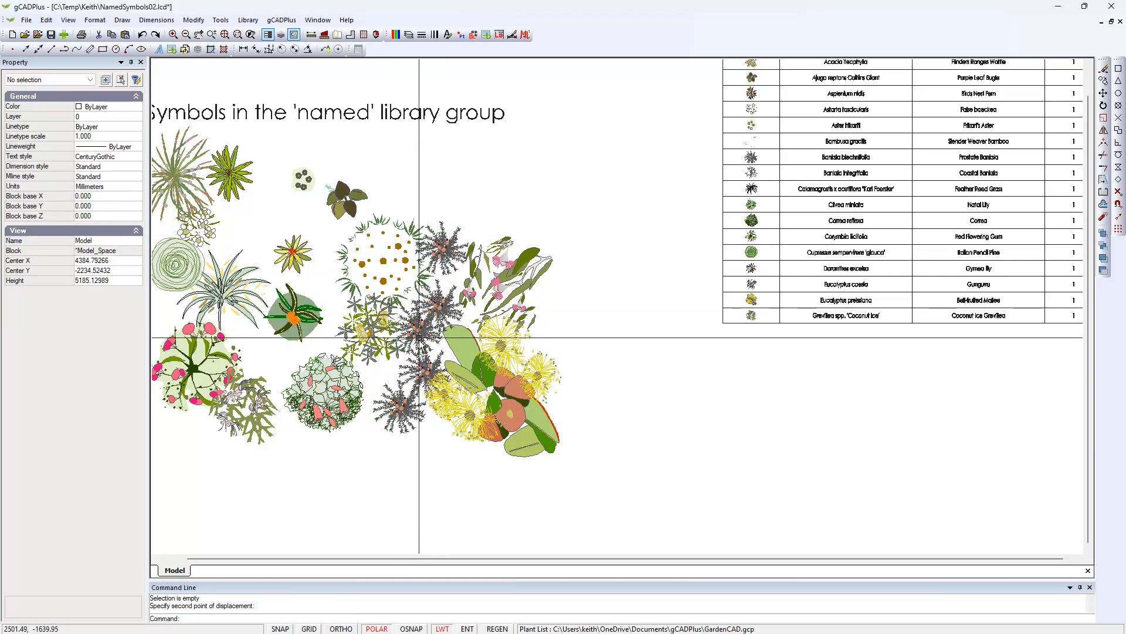
Rotate the Banksia blechnifolia copy just below the topmost one slightly clockwise, and the original symbol slightly counterclockwise.
{"action": "left_click", "coordinate": [456, 308]}
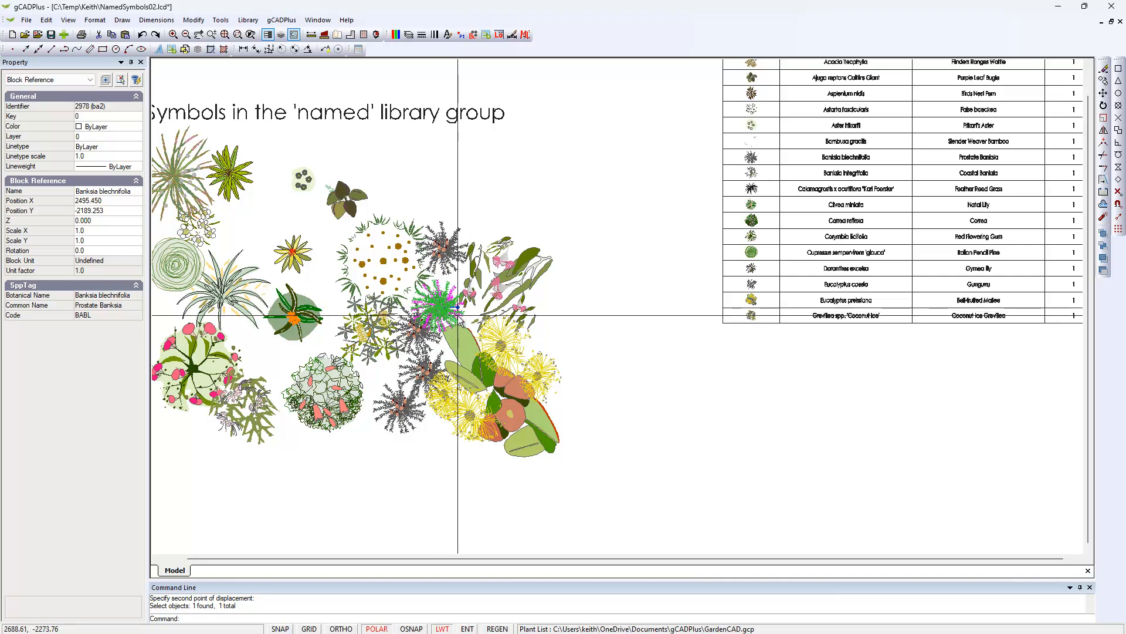
{"action": "key", "text": "Escape"}
{"action": "left_click", "coordinate": [413, 378]}
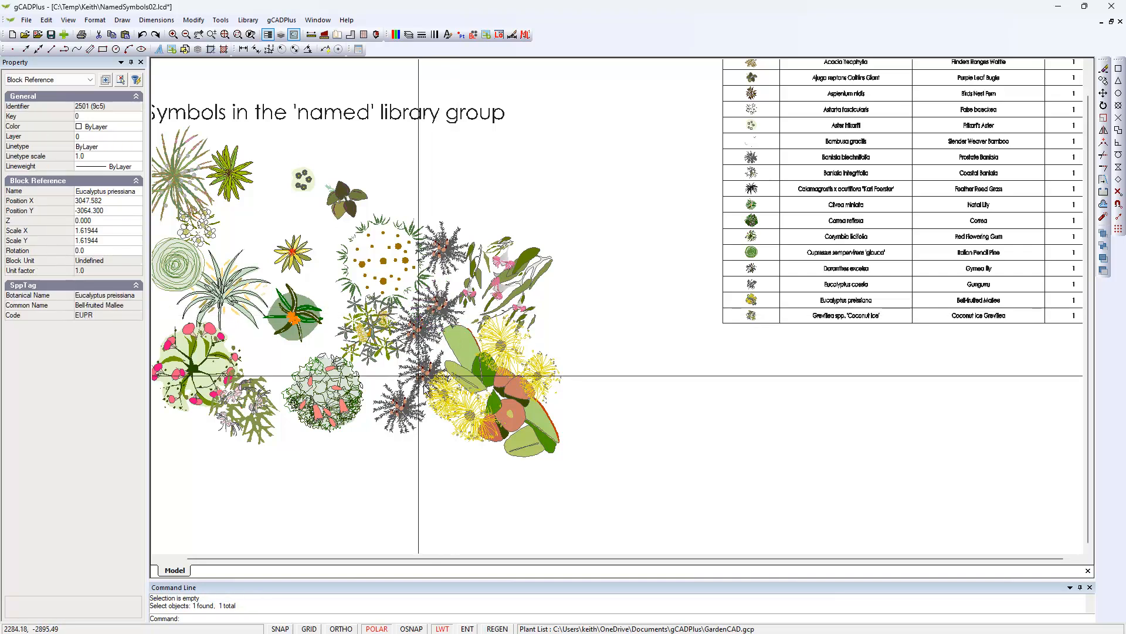
{"action": "key", "text": "Escape"}
{"action": "left_click", "coordinate": [409, 367]}
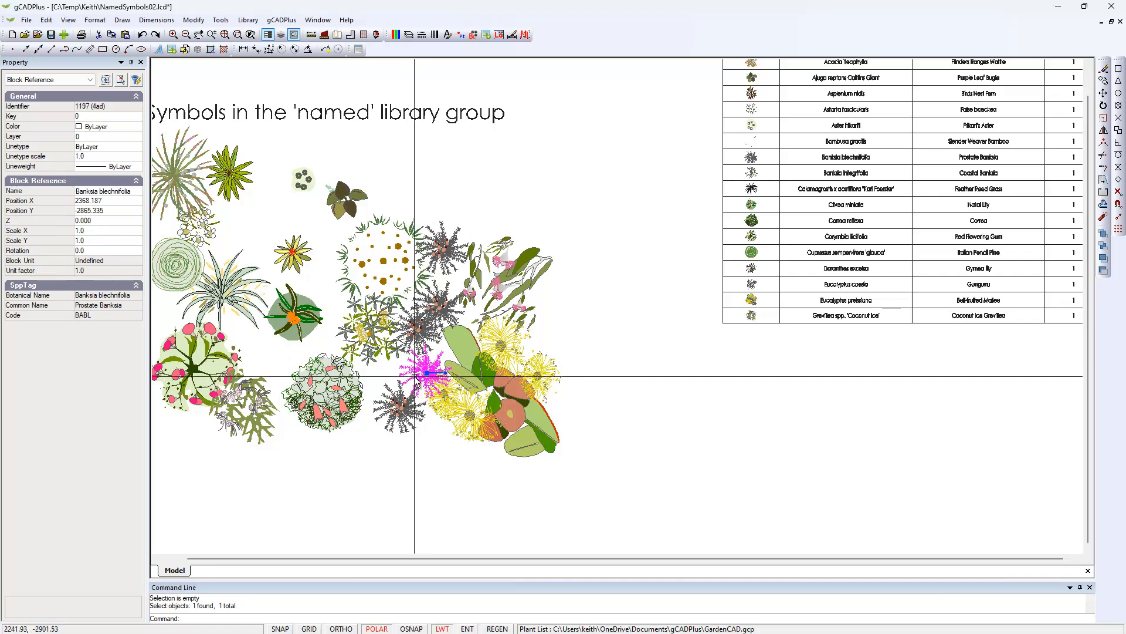
{"action": "key", "text": "Escape"}
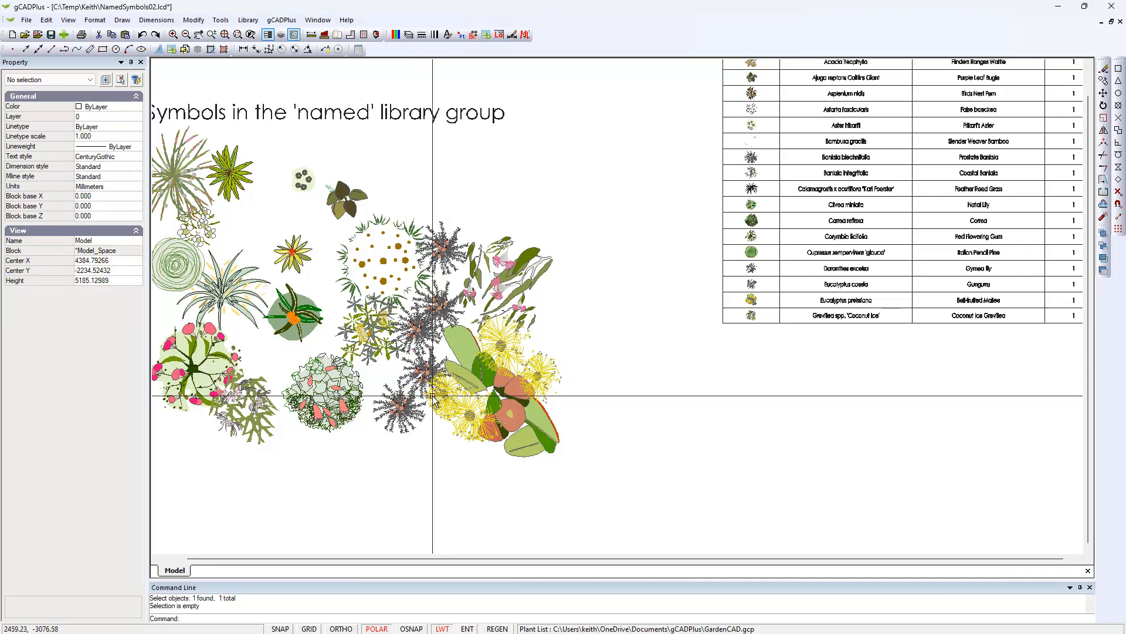
Scale up the lowest Banksia blechnifolia copy about its centre point.
{"action": "left_click", "coordinate": [400, 407]}
{"action": "right_click", "coordinate": [400, 408]}
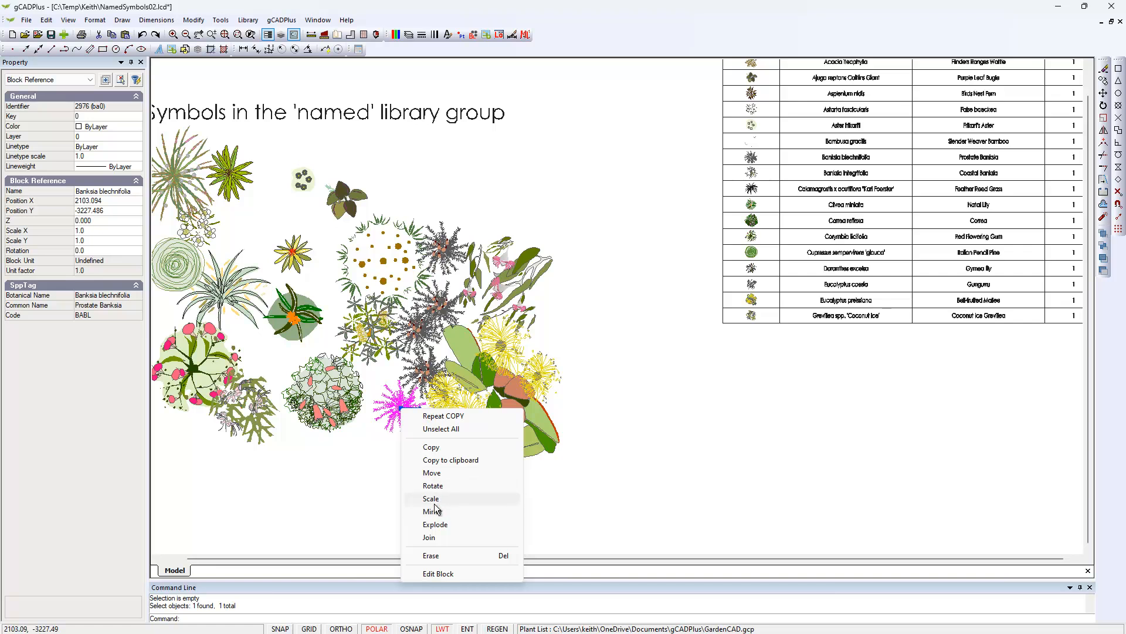
{"action": "left_click", "coordinate": [435, 498]}
{"action": "left_click", "coordinate": [401, 407]}
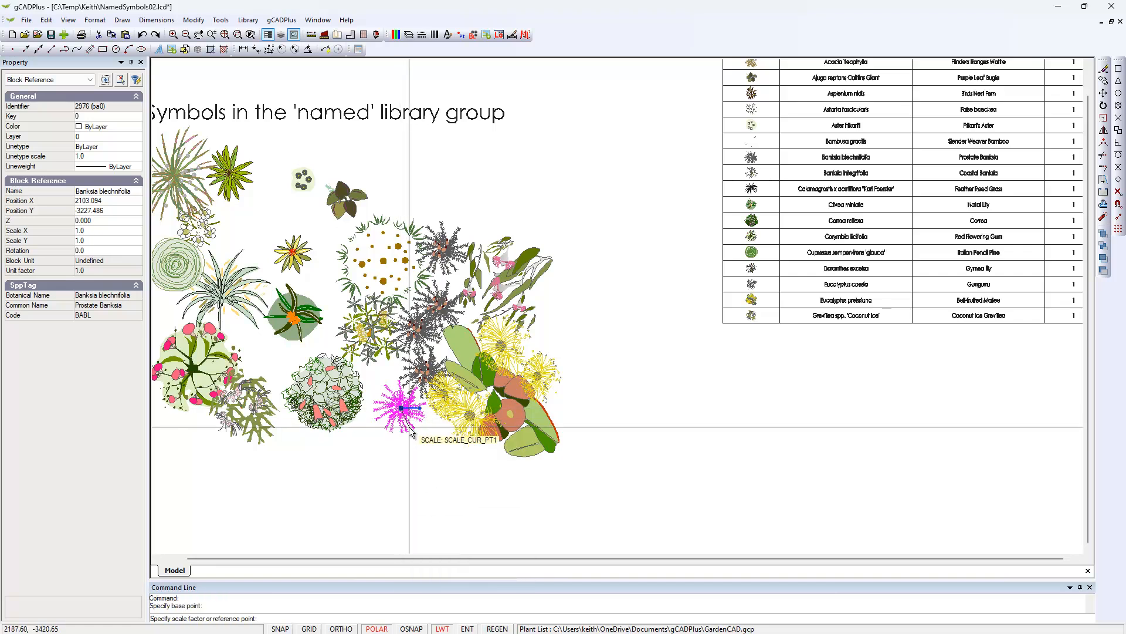
{"action": "left_click", "coordinate": [414, 435]}
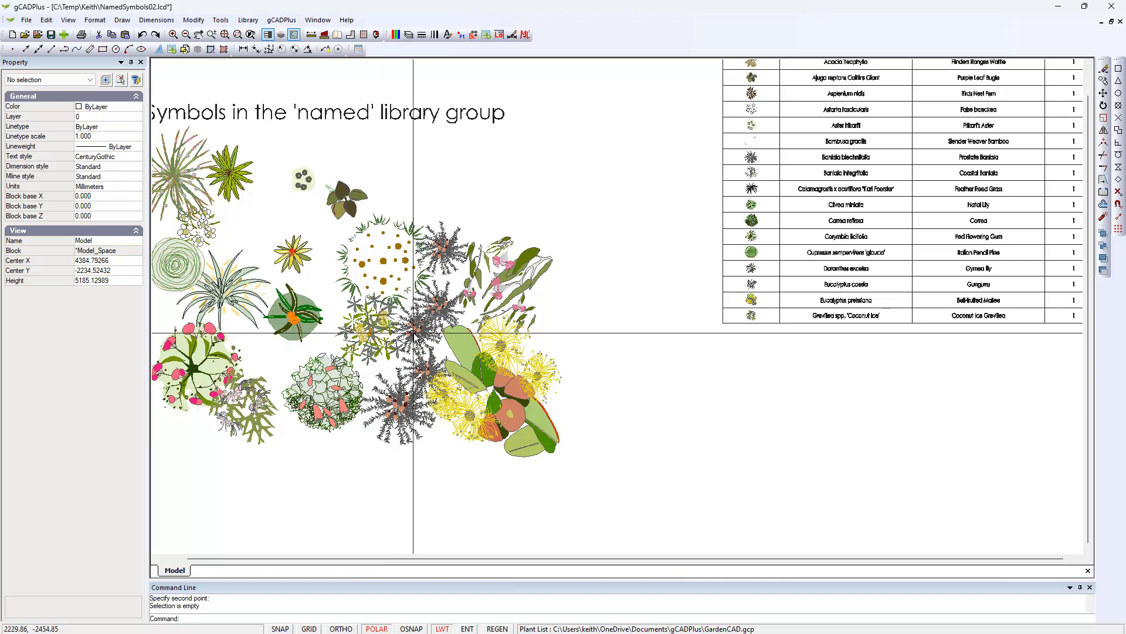
Update the plant schedule to include the copied symbols and check the total for Banksia blechnifolia.
{"action": "mouse_move", "coordinate": [698, 335]}
{"action": "middle_mouse_down"}
{"action": "mouse_move", "coordinate": [515, 435]}
{"action": "mouse_move", "coordinate": [499, 398]}
{"action": "middle_mouse_up"}
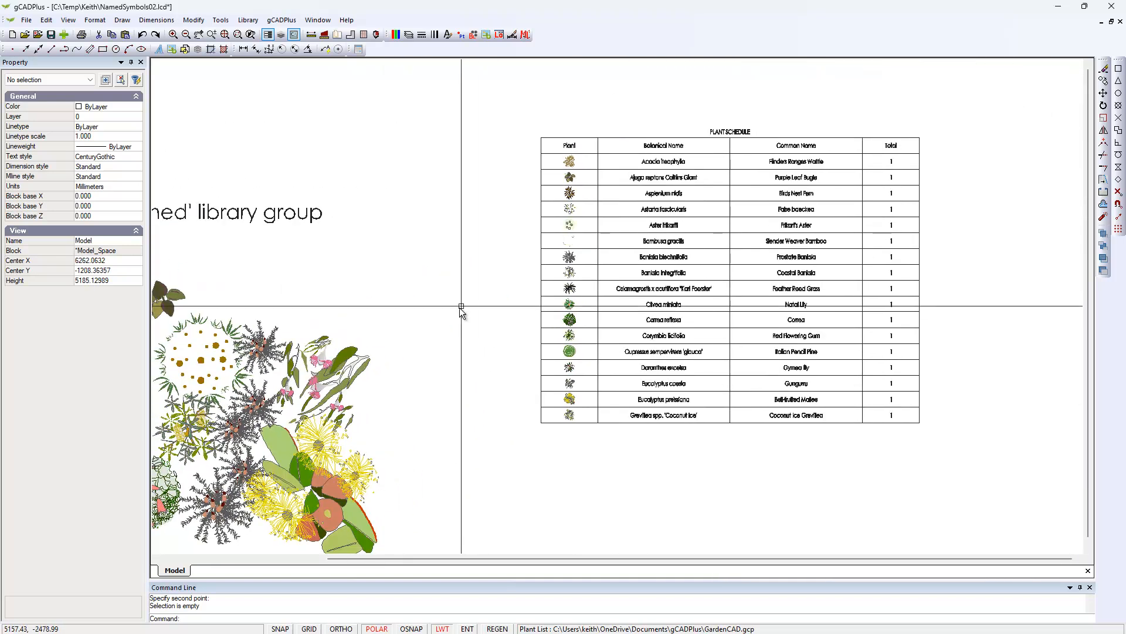
{"action": "left_click", "coordinate": [284, 23]}
{"action": "mouse_move", "coordinate": [389, 34]}
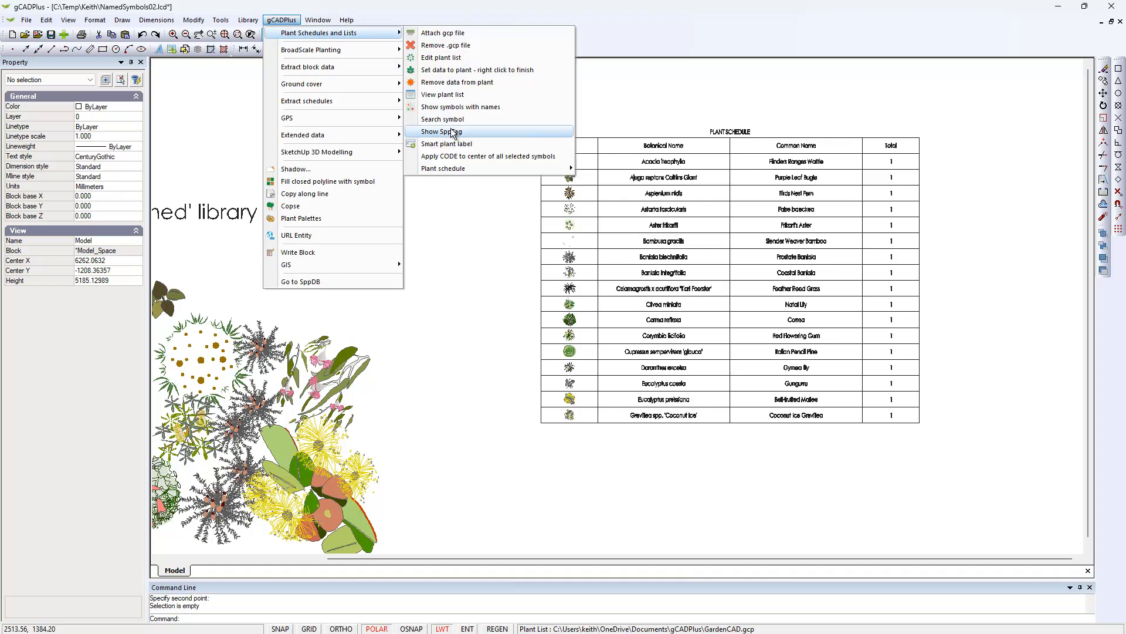
{"action": "mouse_move", "coordinate": [508, 173]}
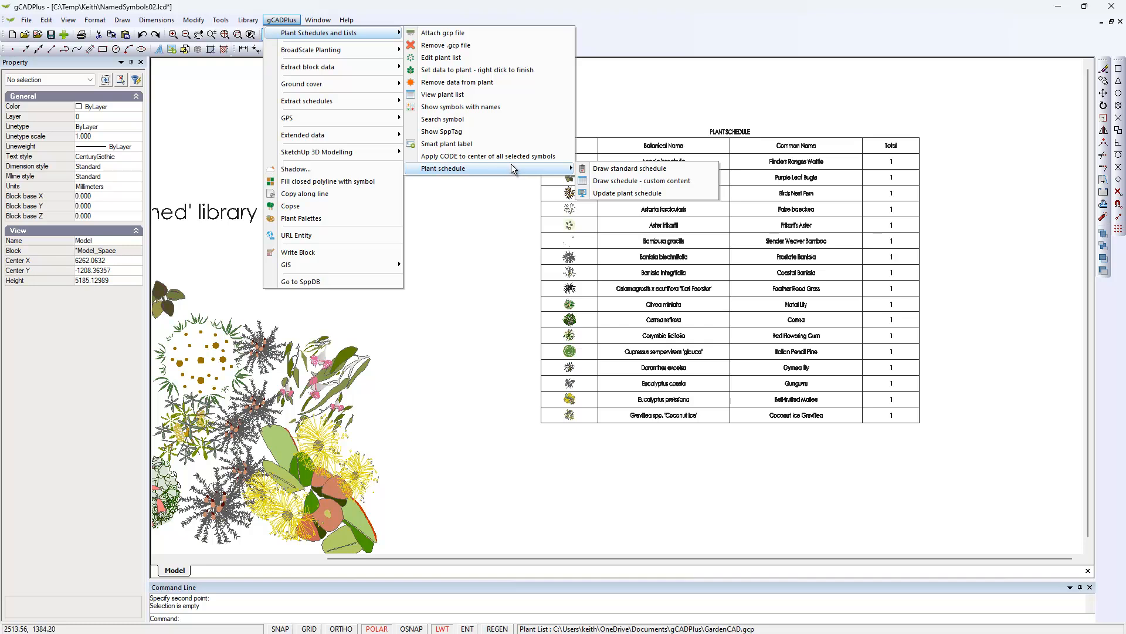
{"action": "left_click", "coordinate": [634, 193]}
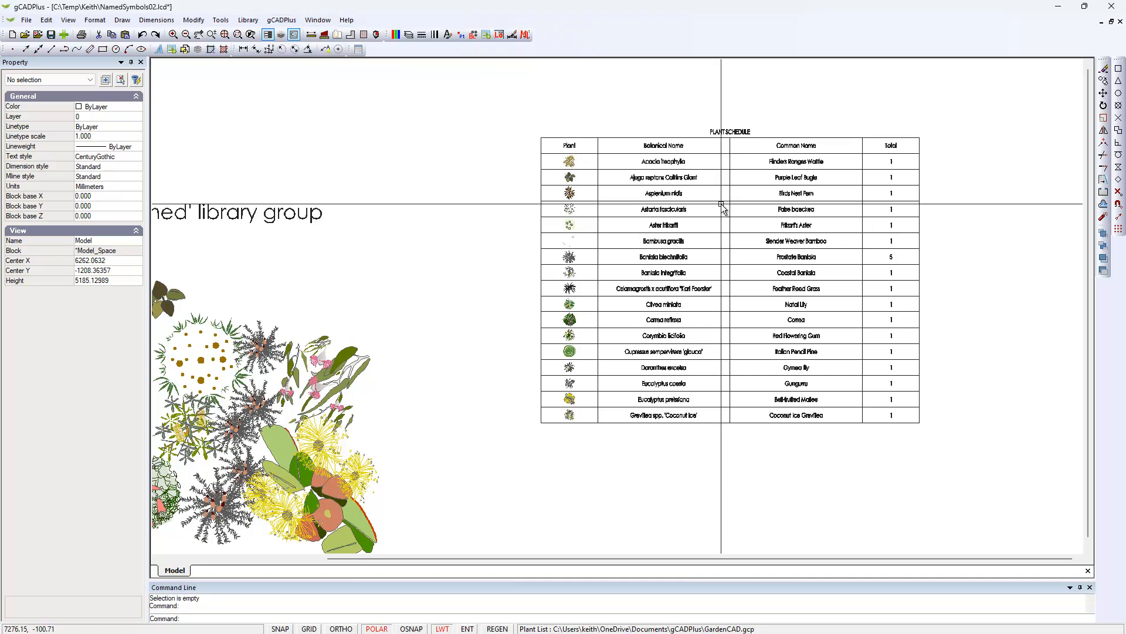
{"action": "scroll", "coordinate": [723, 264], "scroll_direction": "up", "scroll_amount": 3}
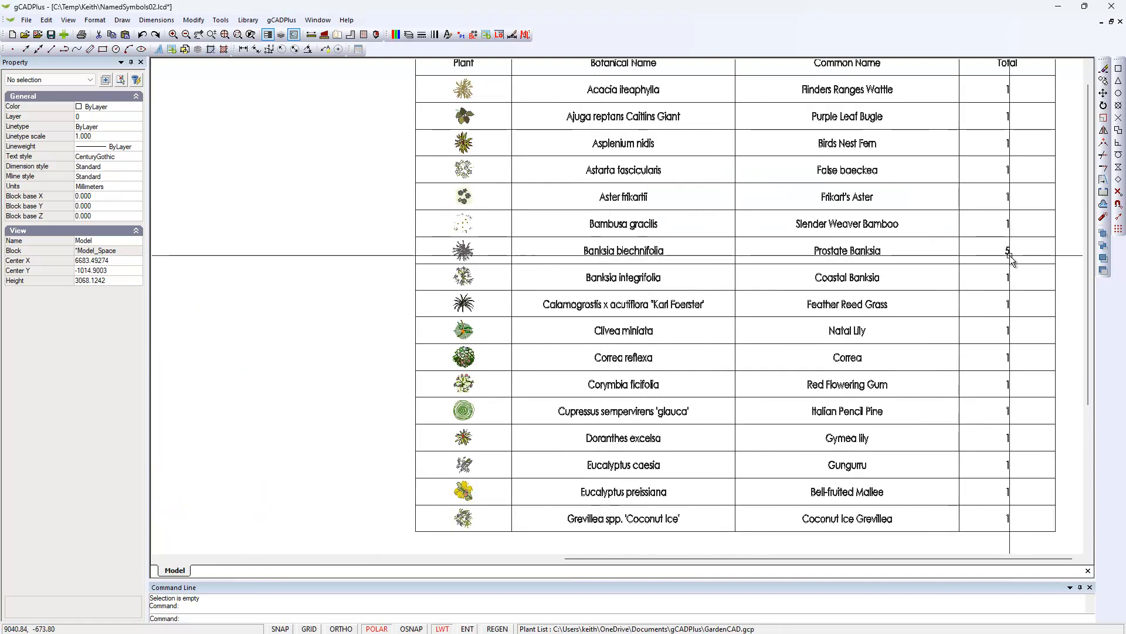
{"action": "scroll", "coordinate": [960, 261], "scroll_direction": "down", "scroll_amount": 3}
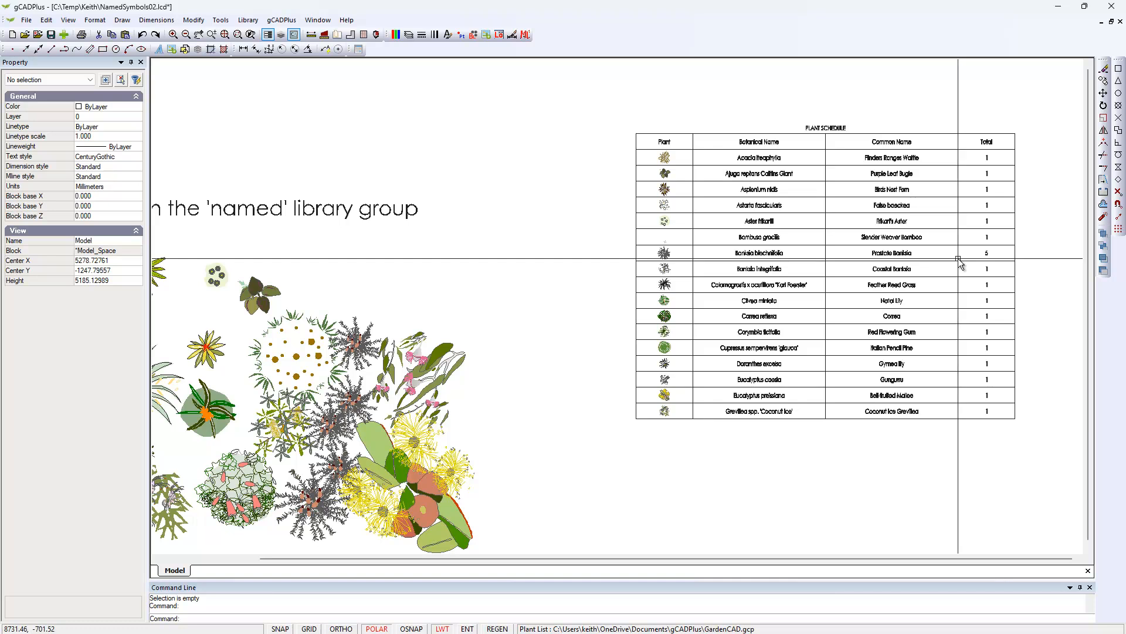
{"action": "scroll", "coordinate": [927, 254], "scroll_direction": "down", "scroll_amount": 2}
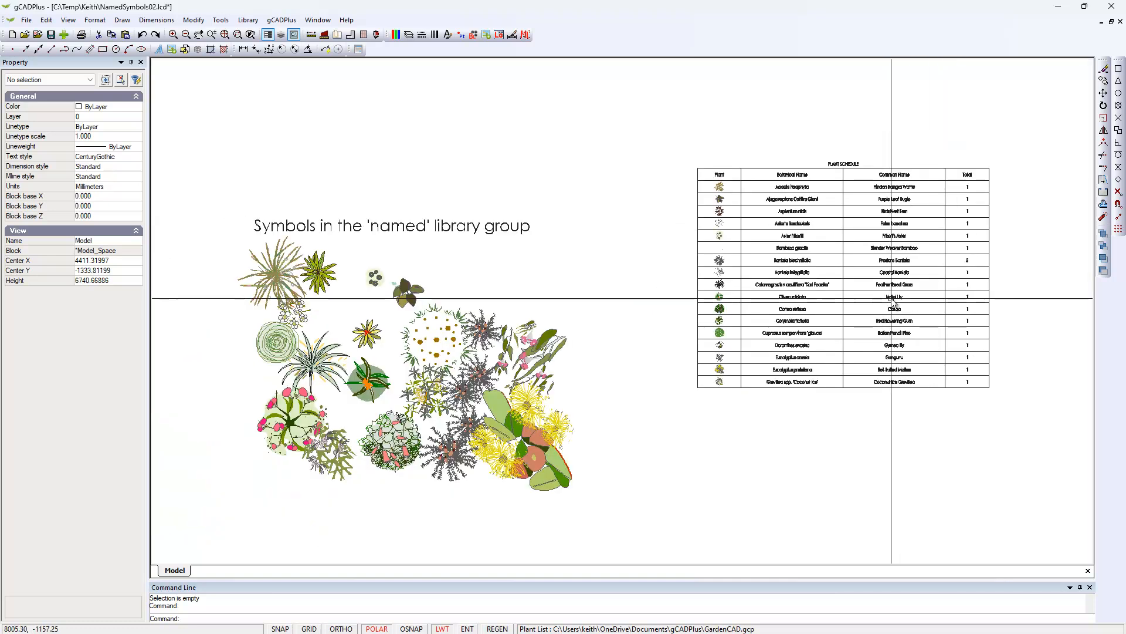
Copy all the plant symbols to the clipboard, leaving out the heading text and the plant schedule.
{"action": "mouse_move", "coordinate": [686, 423]}
{"action": "middle_mouse_down"}
{"action": "mouse_move", "coordinate": [736, 374]}
{"action": "mouse_move", "coordinate": [764, 318]}
{"action": "middle_mouse_up"}
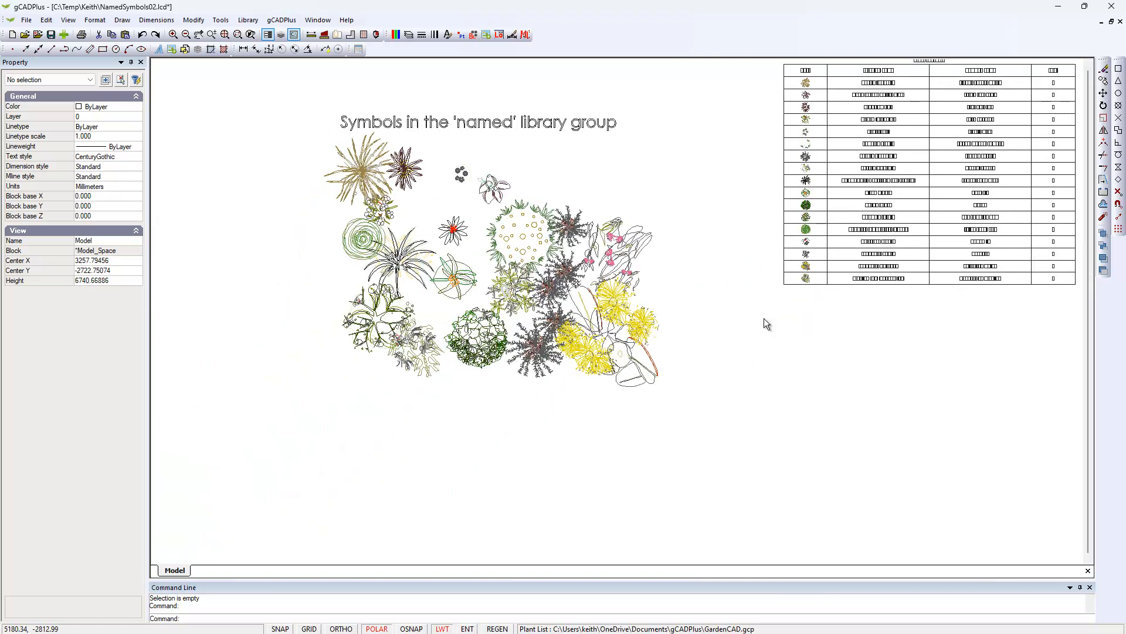
{"action": "middle_click_drag", "start_coordinate": [668, 359], "coordinate": [673, 385]}
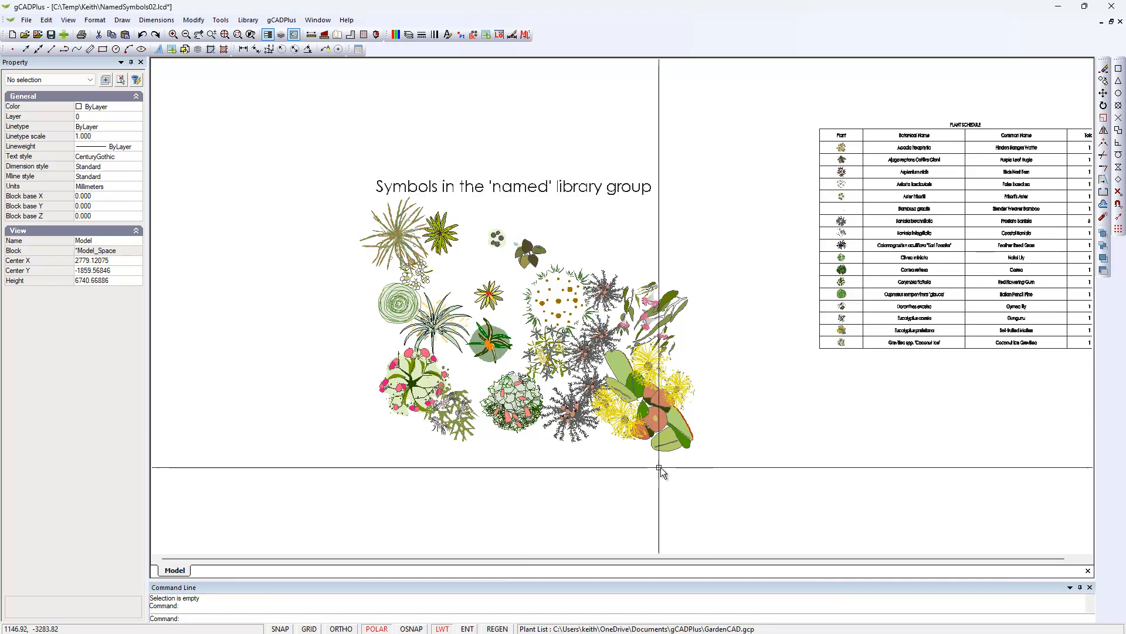
{"action": "left_click_drag", "start_coordinate": [716, 474], "coordinate": [362, 221]}
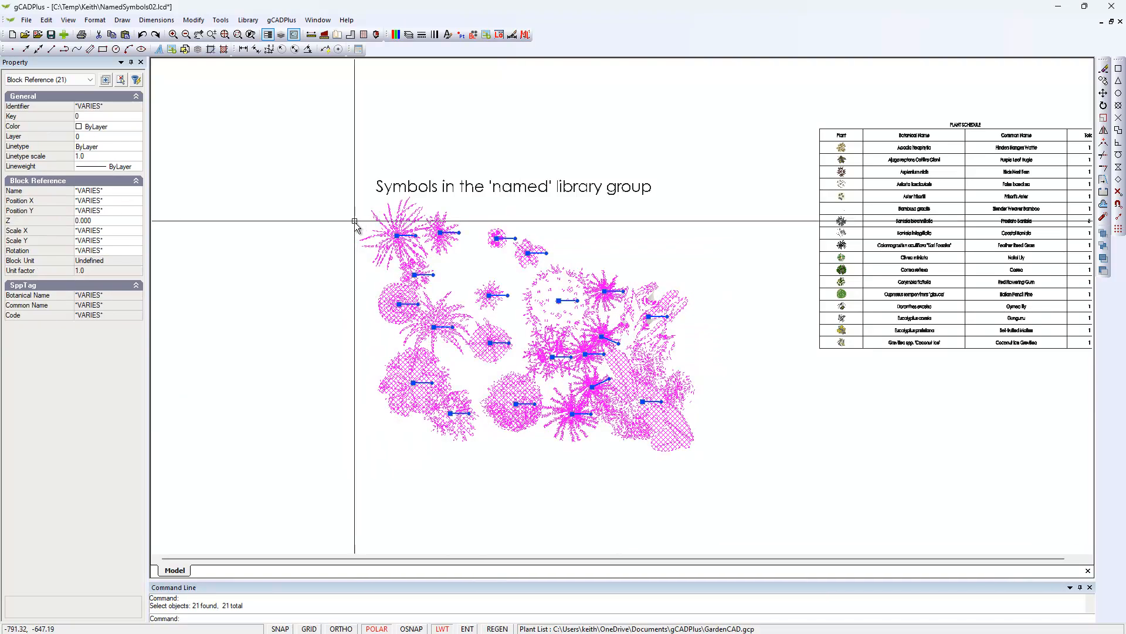
{"action": "right_click", "coordinate": [314, 314]}
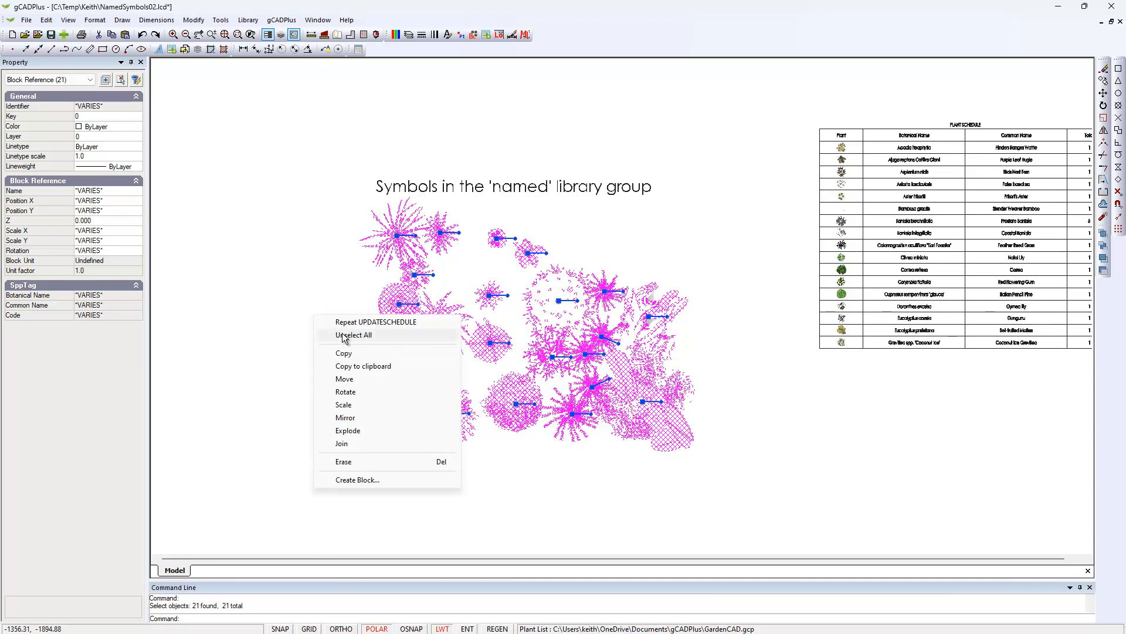
{"action": "left_click", "coordinate": [373, 367]}
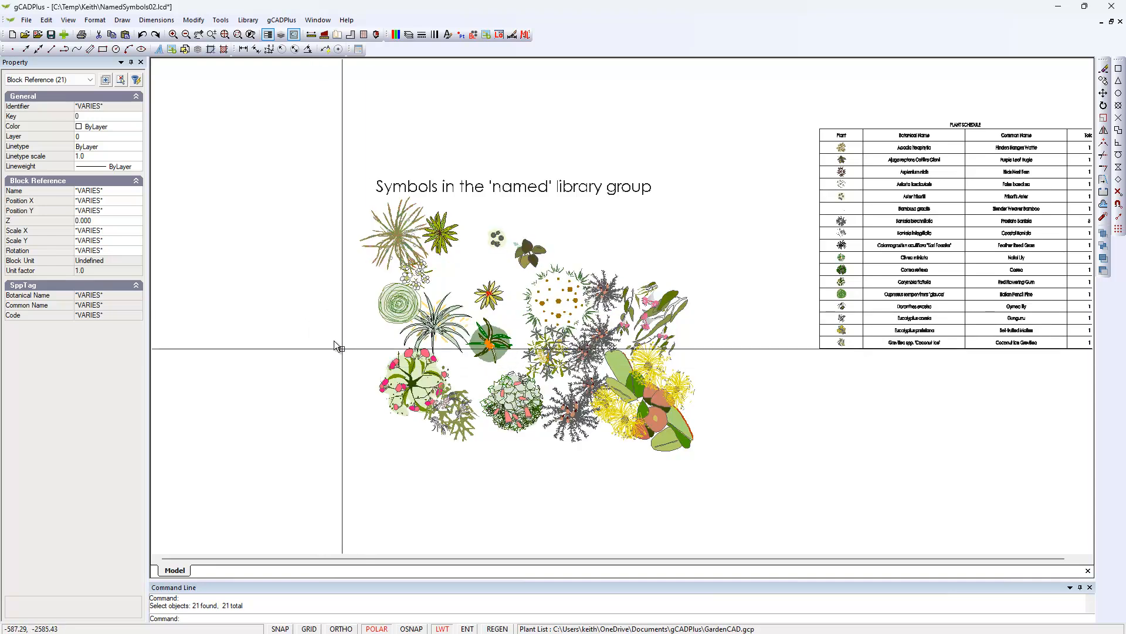
Create a new drawing without a template.
{"action": "left_click", "coordinate": [25, 20]}
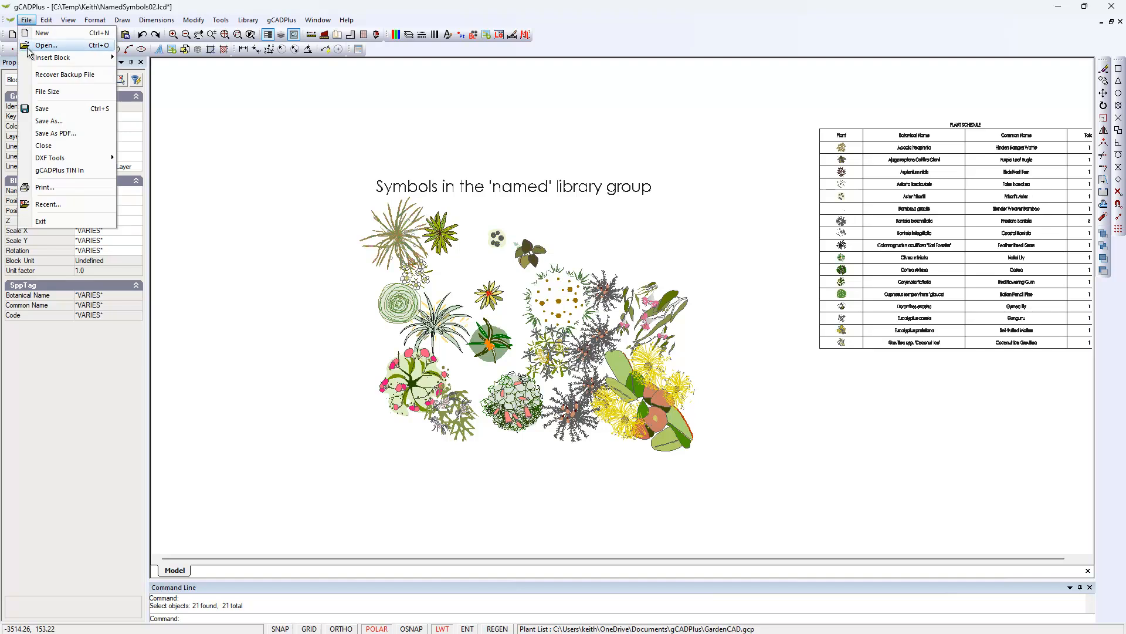
{"action": "left_click", "coordinate": [62, 34]}
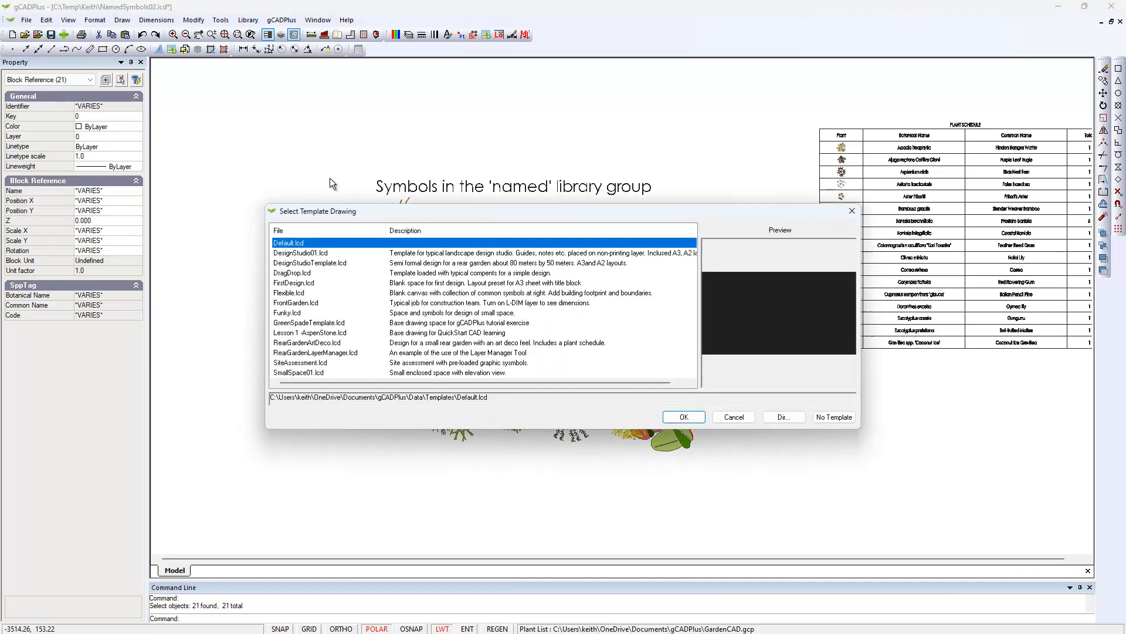
{"action": "left_click", "coordinate": [833, 417]}
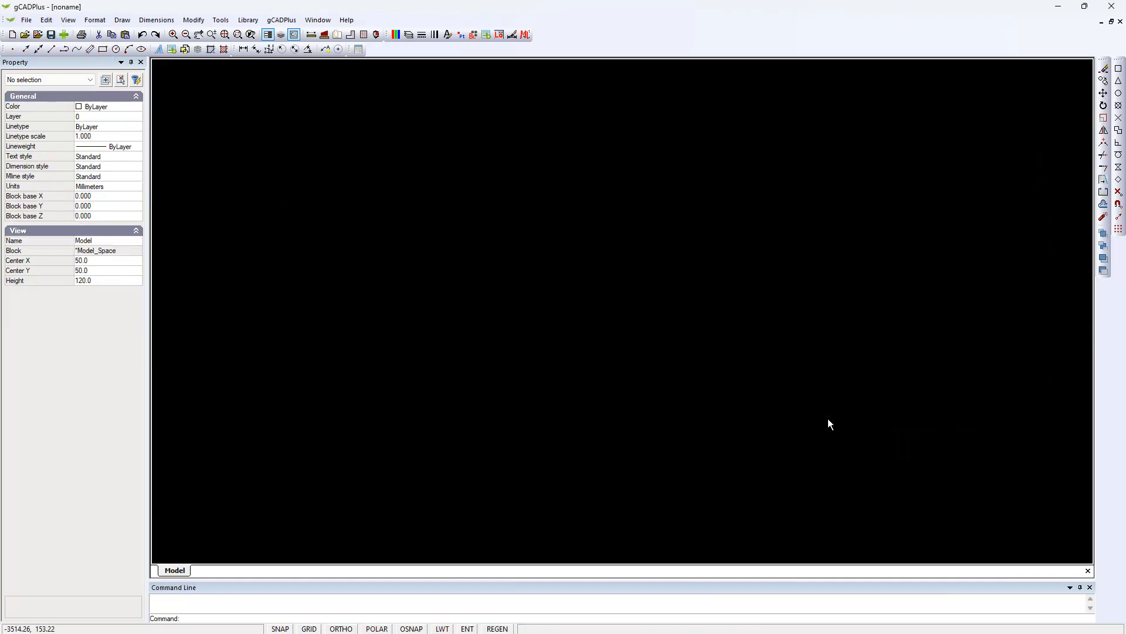
Paste the copied symbols into the blank drawing at insertion point 0,0 and fit them all in view.
{"action": "right_click", "coordinate": [535, 270]}
{"action": "left_click", "coordinate": [567, 277]}
{"action": "key", "text": "Return"}
{"action": "right_click", "coordinate": [470, 425]}
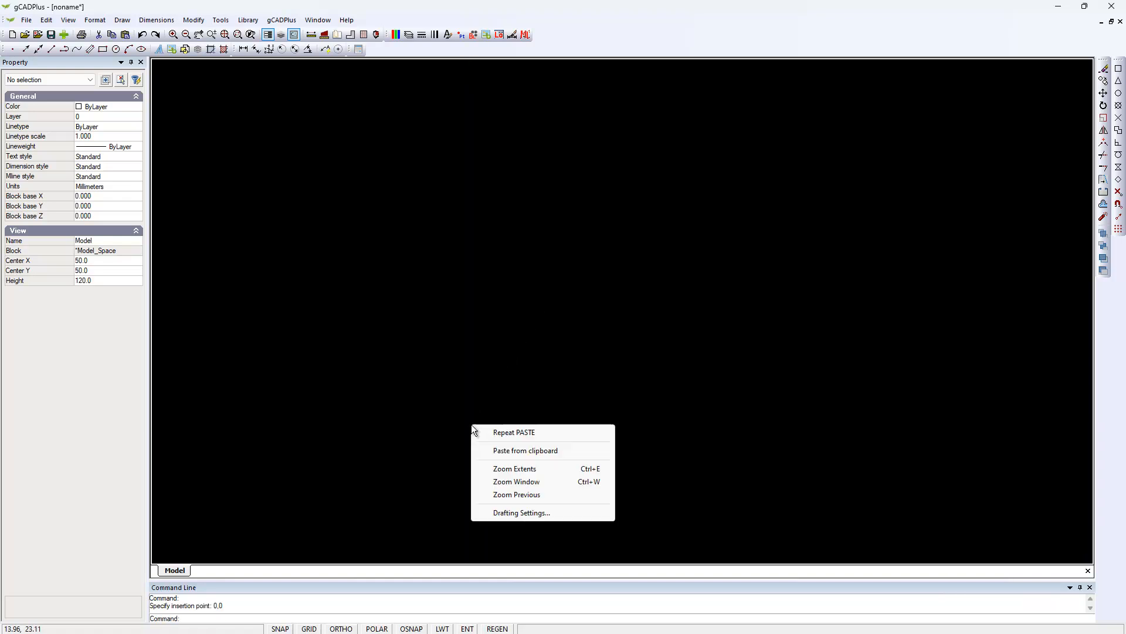
{"action": "left_click", "coordinate": [528, 469]}
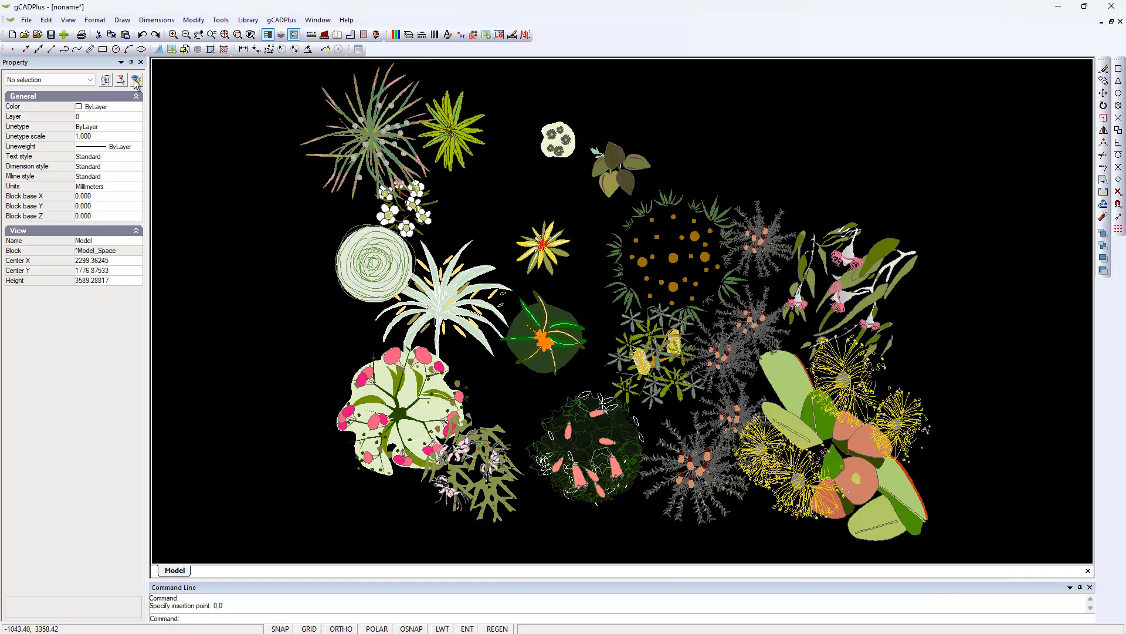
Save the drawing of pasted plant symbols to the Desktop as TestBlock.
{"action": "left_click", "coordinate": [27, 20]}
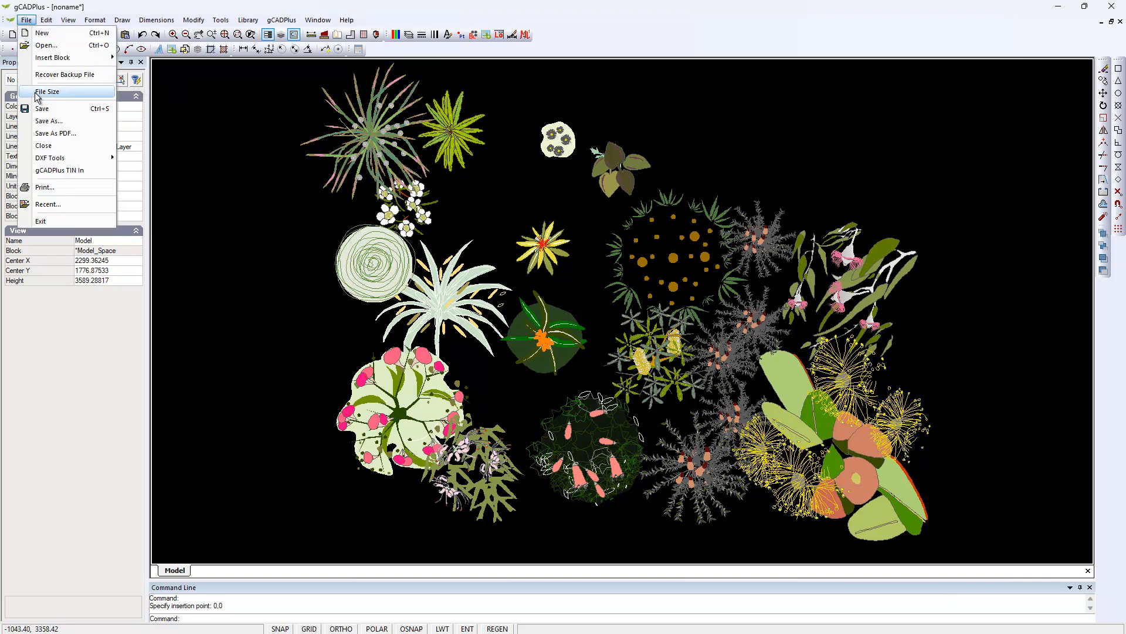
{"action": "left_click", "coordinate": [55, 119]}
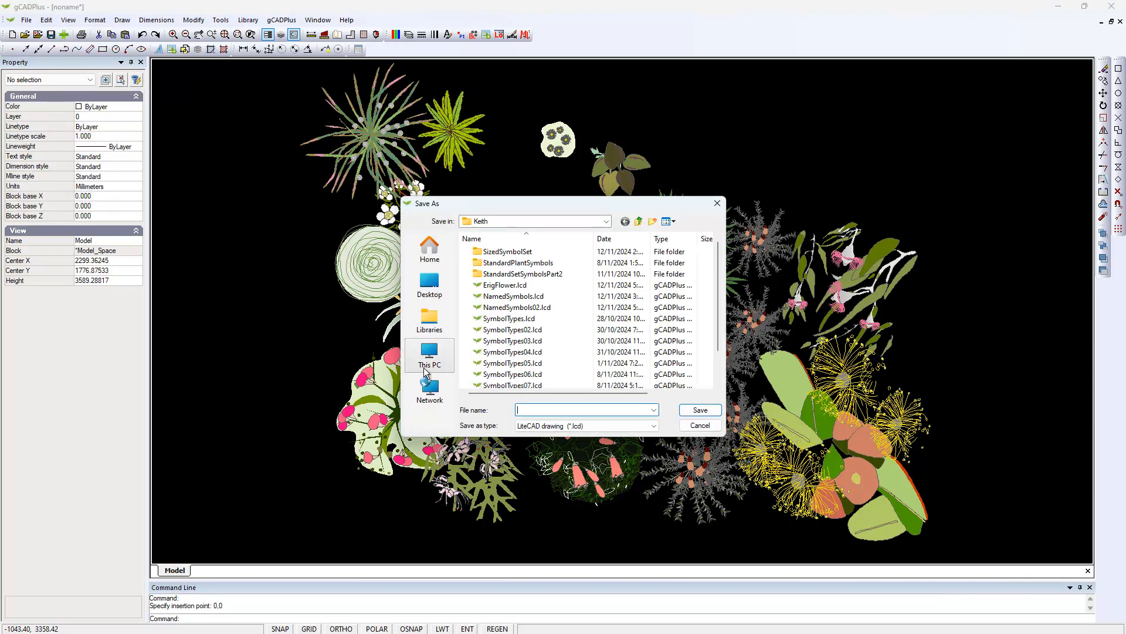
{"action": "left_click", "coordinate": [434, 290]}
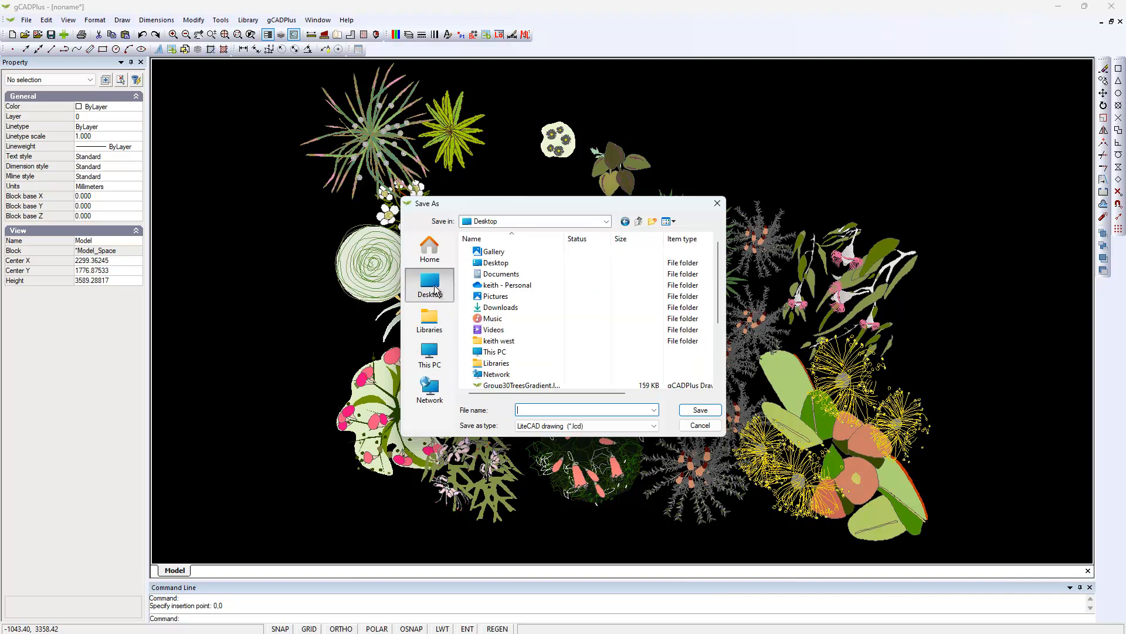
{"action": "type", "text": "T"}
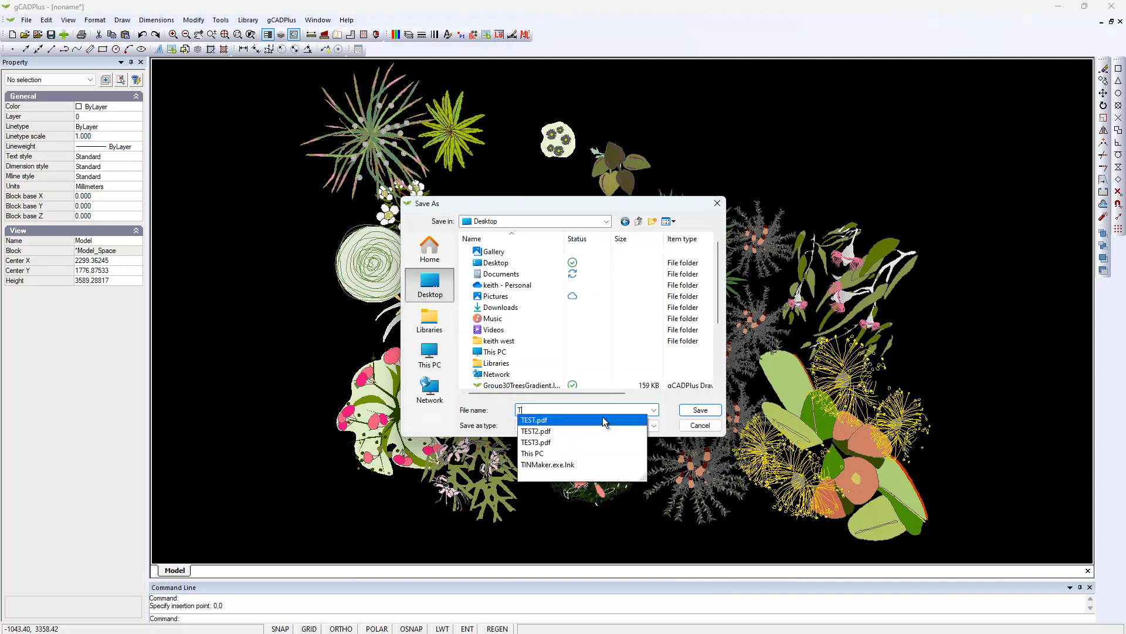
{"action": "type", "text": "estBlock"}
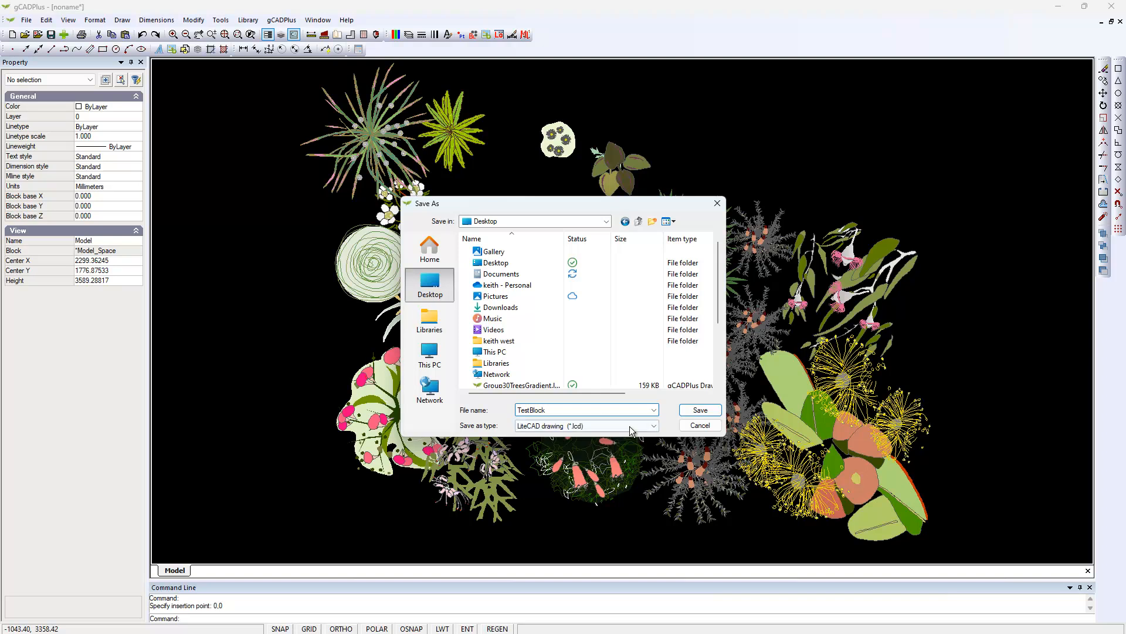
{"action": "left_click", "coordinate": [701, 410]}
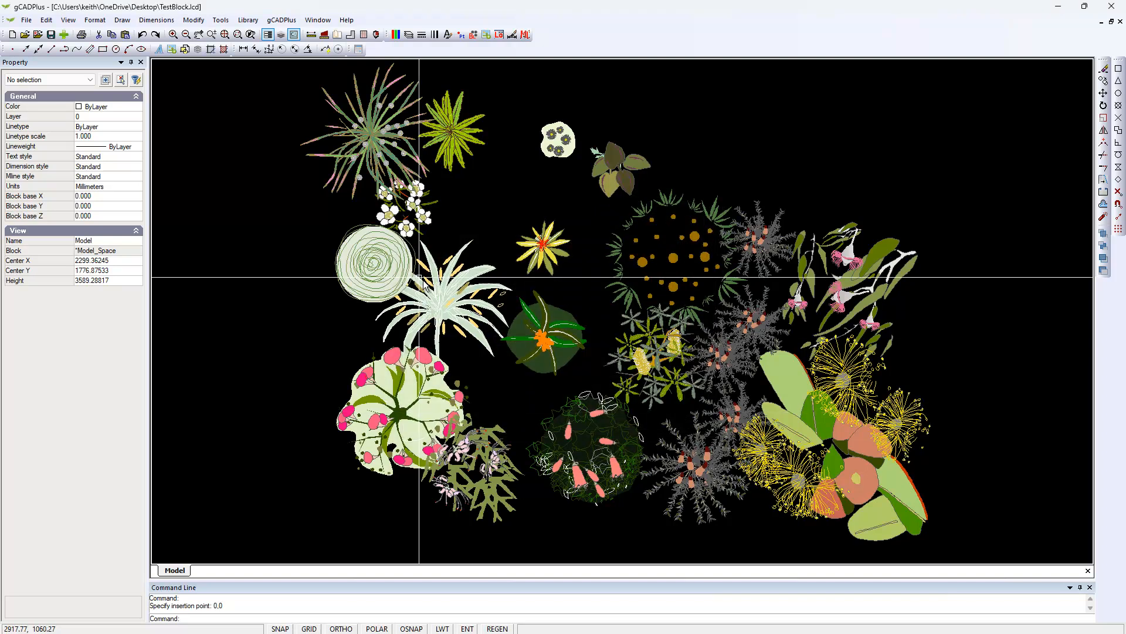
Create a new drawing from the Default.lcd template.
{"action": "left_click", "coordinate": [13, 35]}
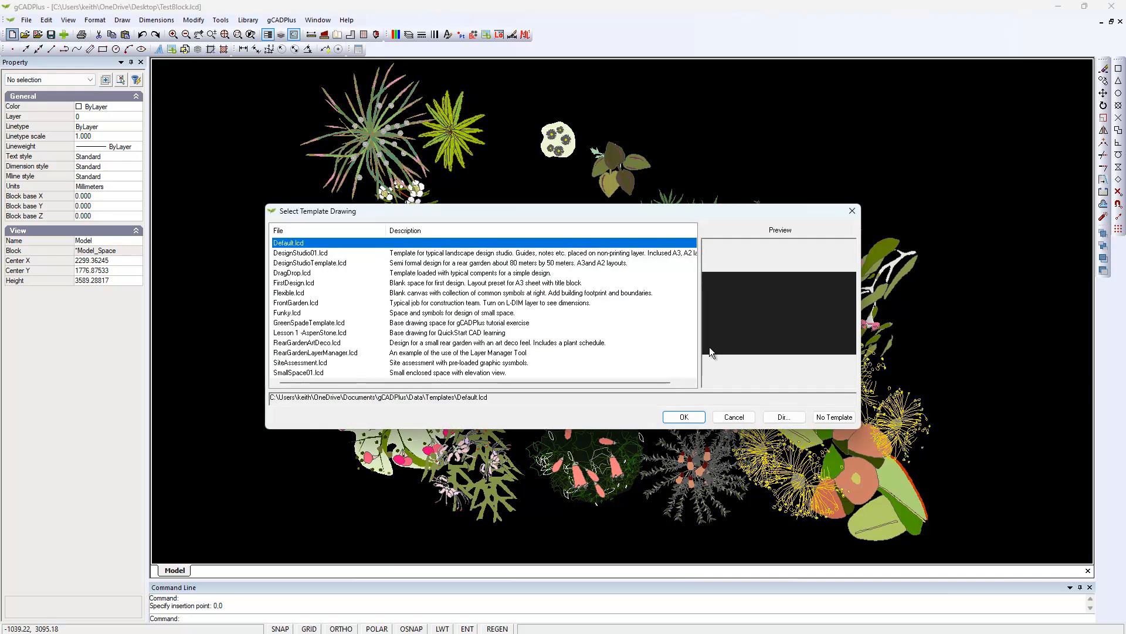
{"action": "left_click", "coordinate": [692, 418]}
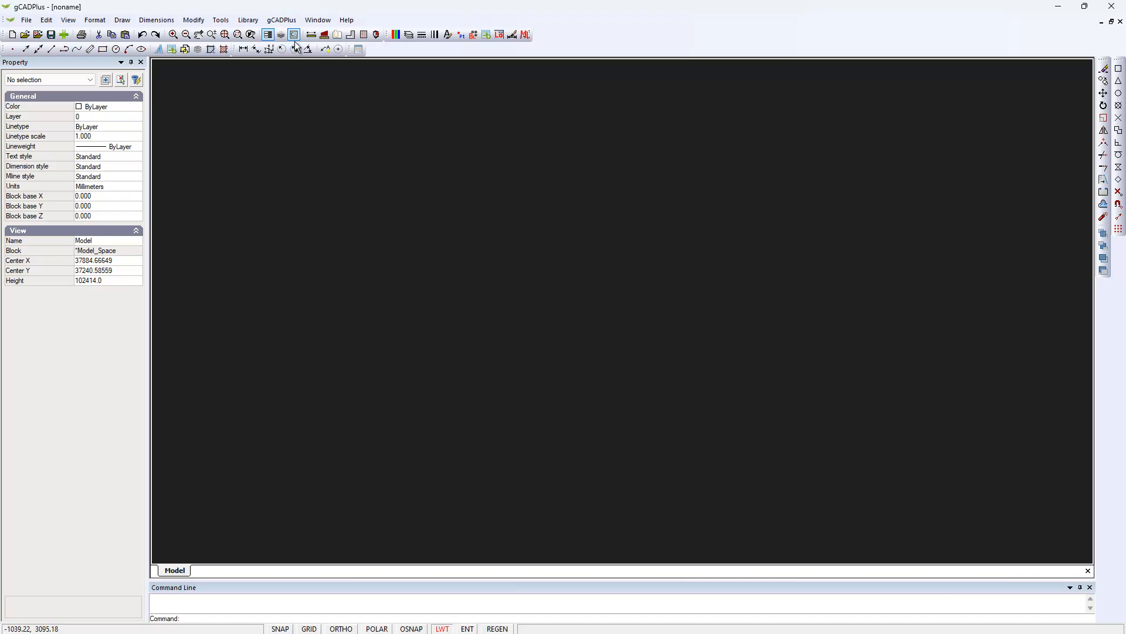
Try to add the blocks from TestBlock.lcd on the Desktop to the new drawing.
{"action": "left_click", "coordinate": [473, 34]}
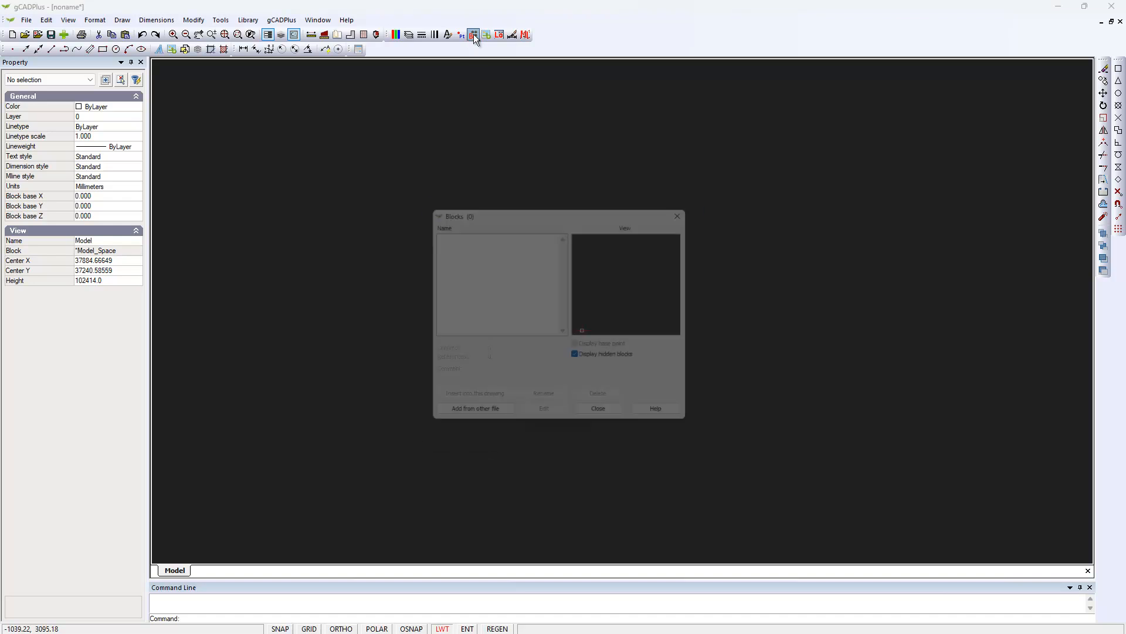
{"action": "left_click", "coordinate": [484, 422]}
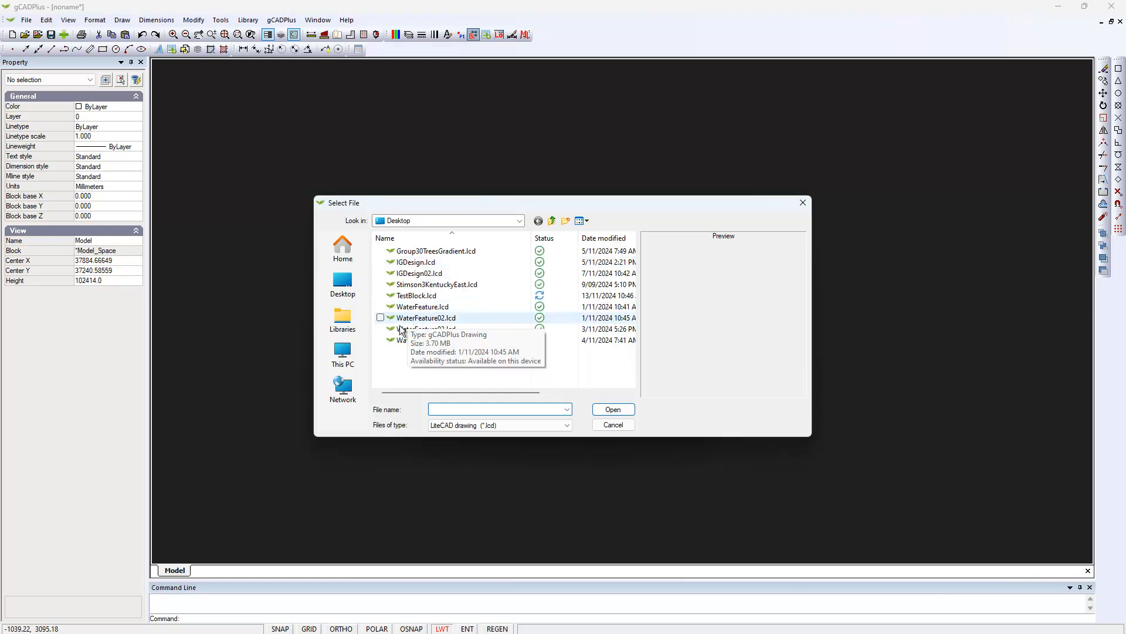
{"action": "left_click", "coordinate": [415, 296]}
{"action": "left_click", "coordinate": [611, 410]}
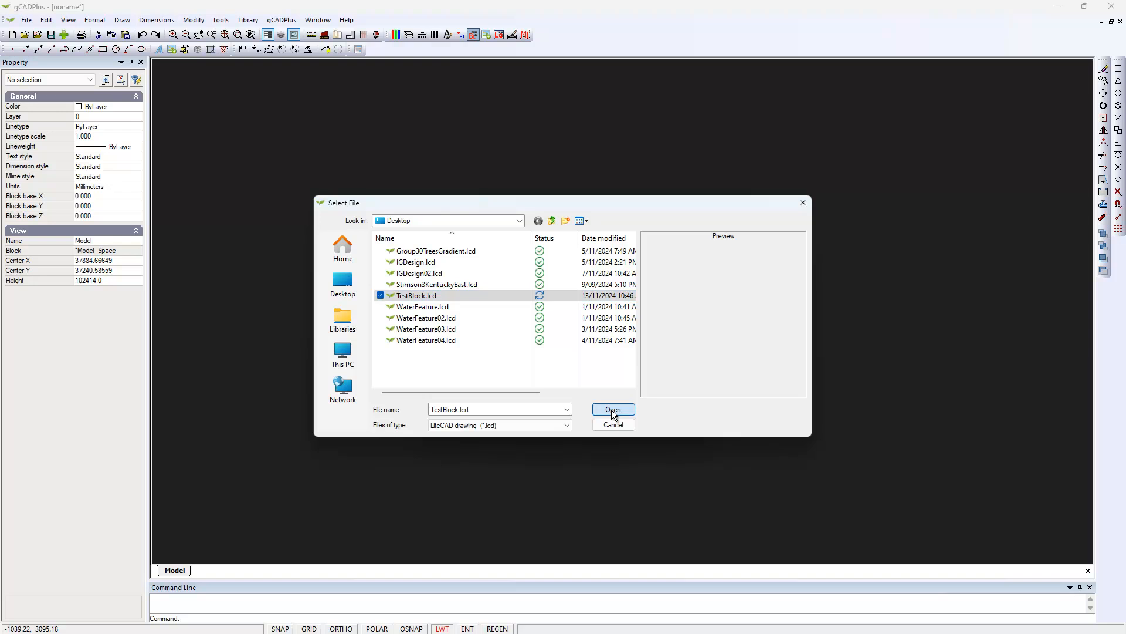
{"action": "left_click", "coordinate": [658, 330]}
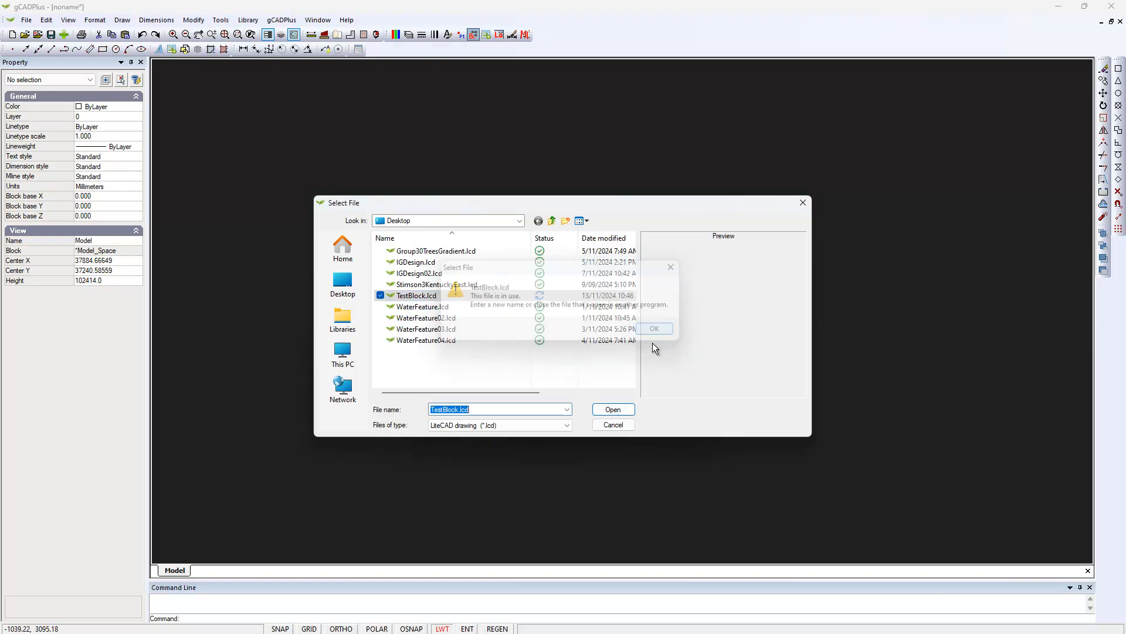
{"action": "left_click", "coordinate": [613, 425]}
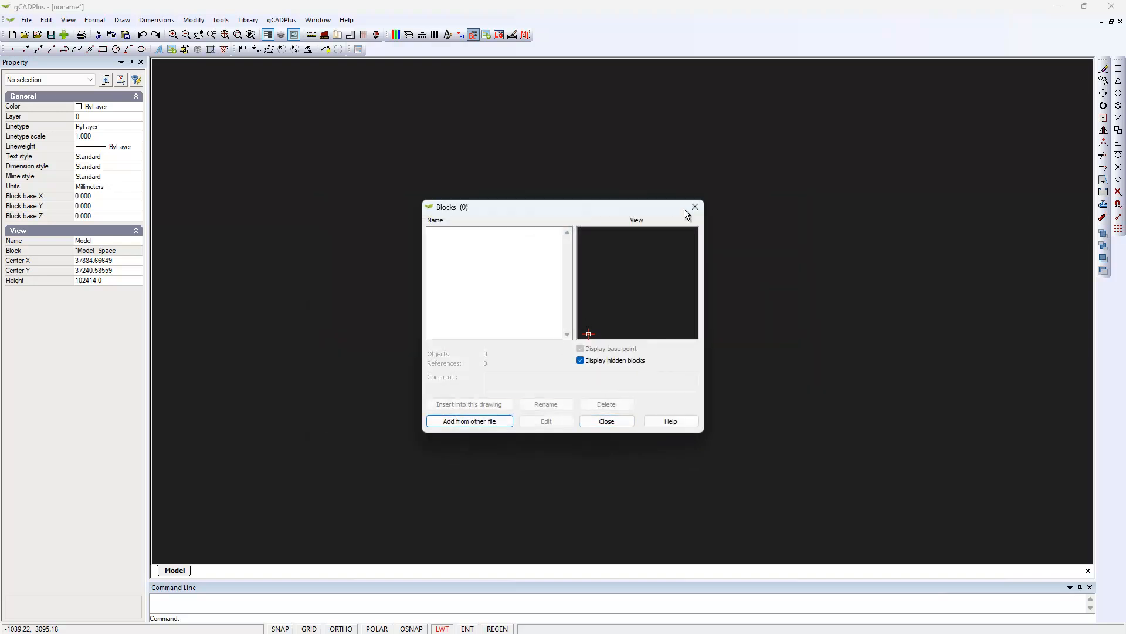
{"action": "left_click", "coordinate": [695, 209]}
Switch to the open TestBlock.lcd drawing and close it.
{"action": "left_click", "coordinate": [318, 20]}
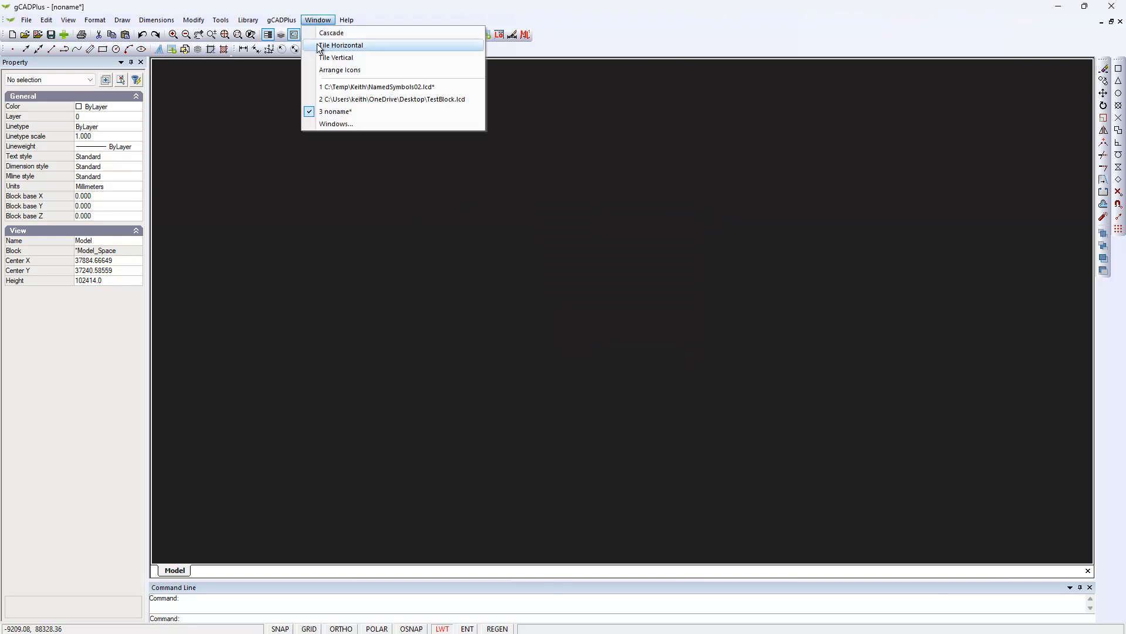
{"action": "left_click", "coordinate": [389, 100]}
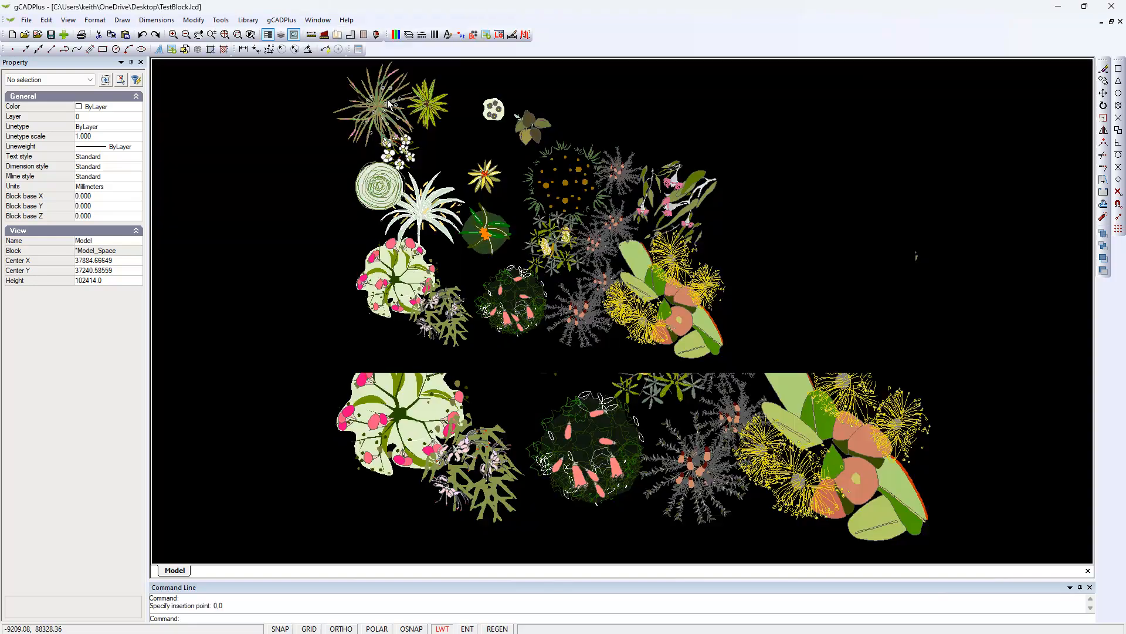
{"action": "left_click", "coordinate": [1121, 22]}
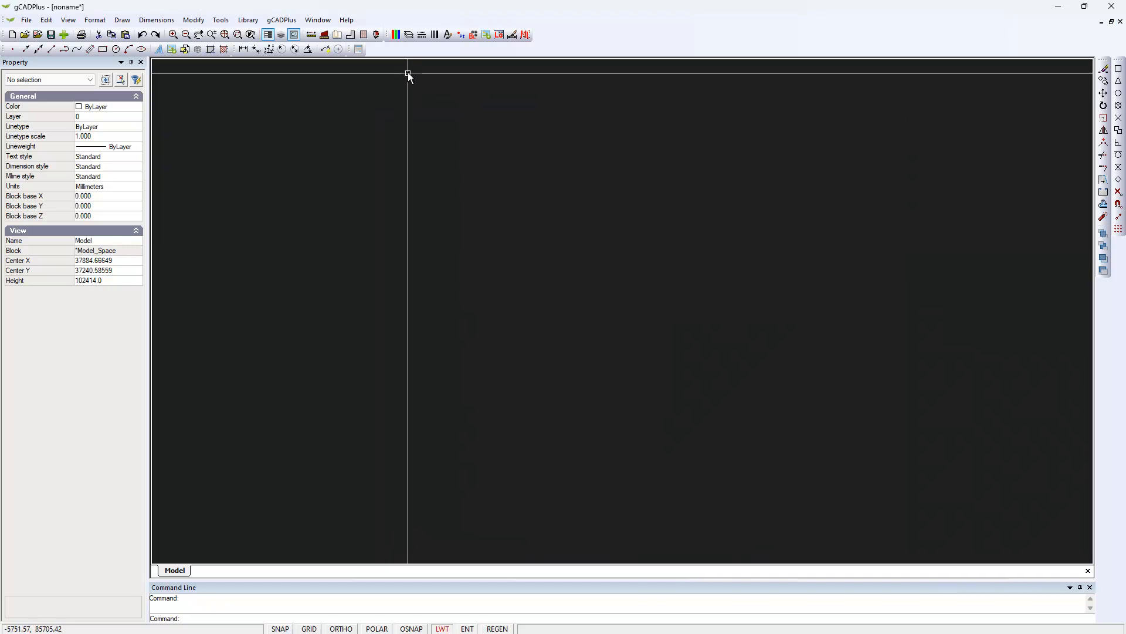
Add the model space of TestBlock.lcd from the Desktop to the new drawing's block list.
{"action": "left_click", "coordinate": [473, 35]}
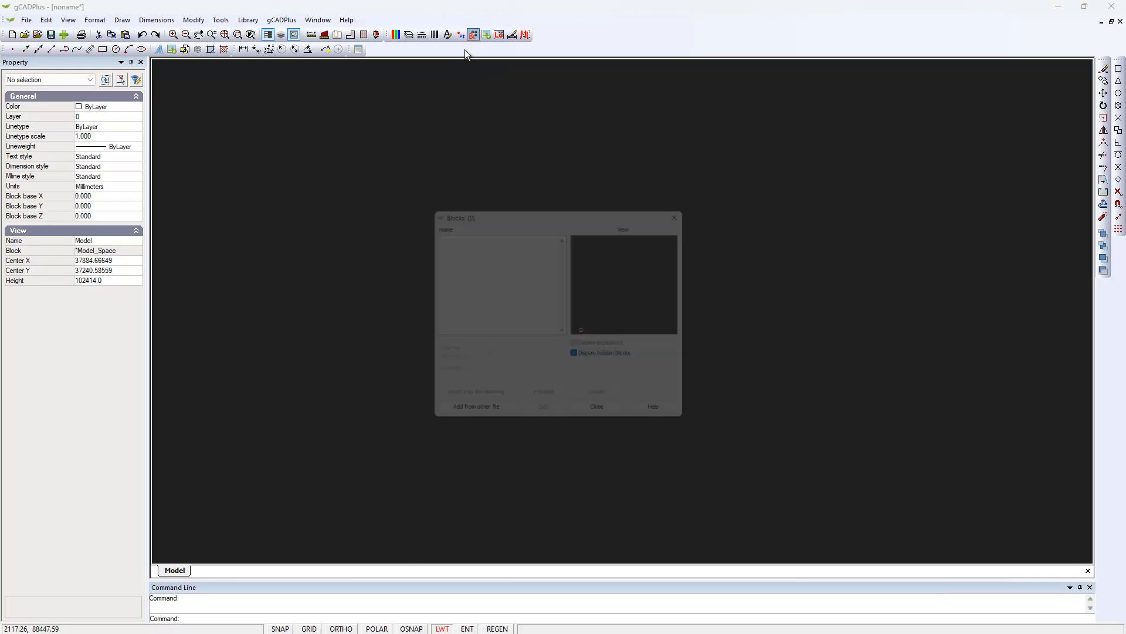
{"action": "left_click", "coordinate": [464, 422]}
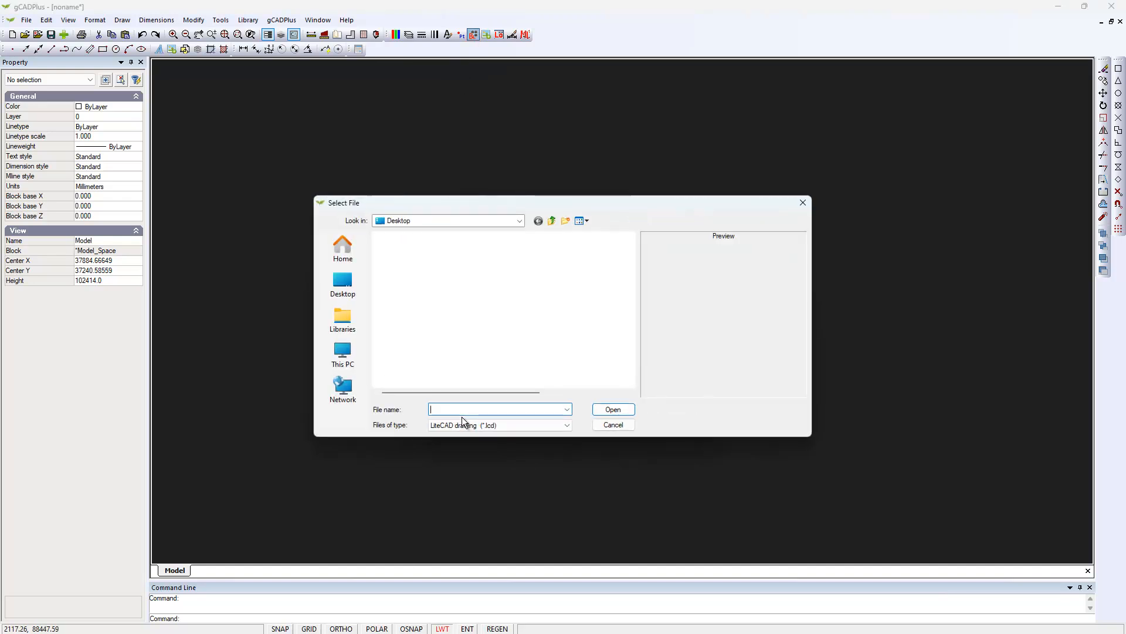
{"action": "left_click", "coordinate": [616, 409]}
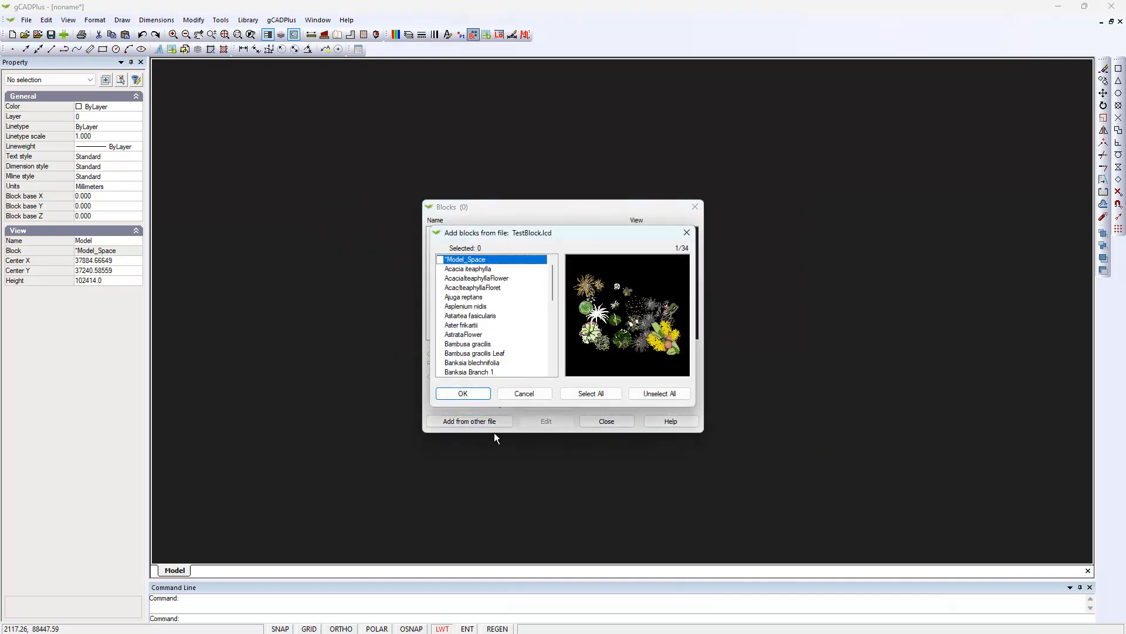
{"action": "left_click", "coordinate": [464, 392]}
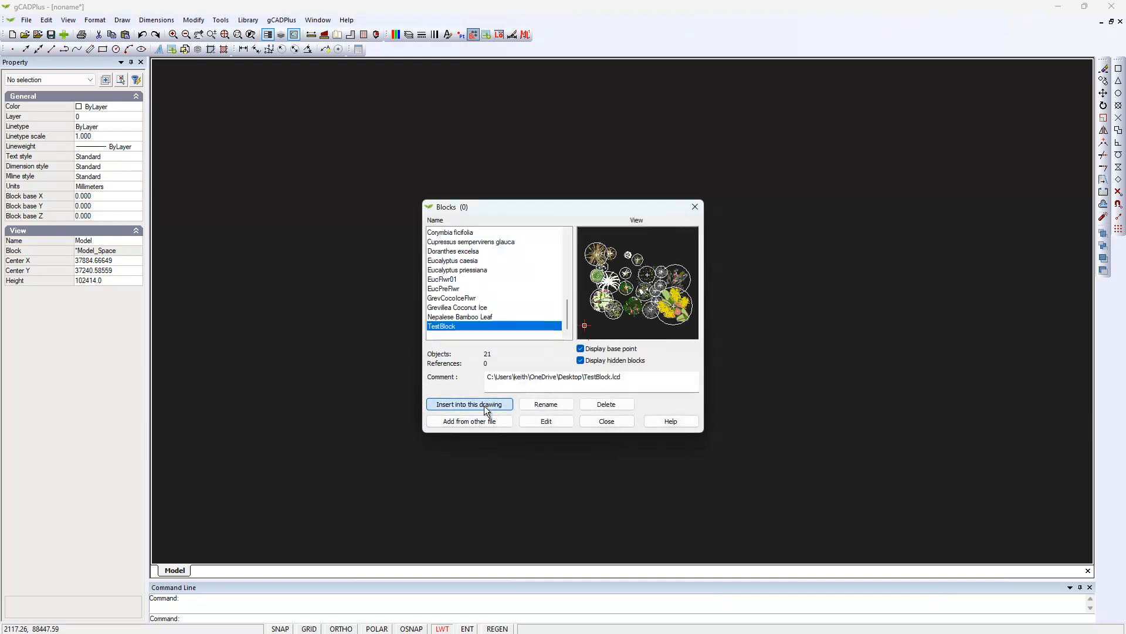
Insert the TestBlock block into the new drawing and explode it into its individual plant symbols.
{"action": "left_click", "coordinate": [483, 404]}
{"action": "left_click", "coordinate": [541, 382]}
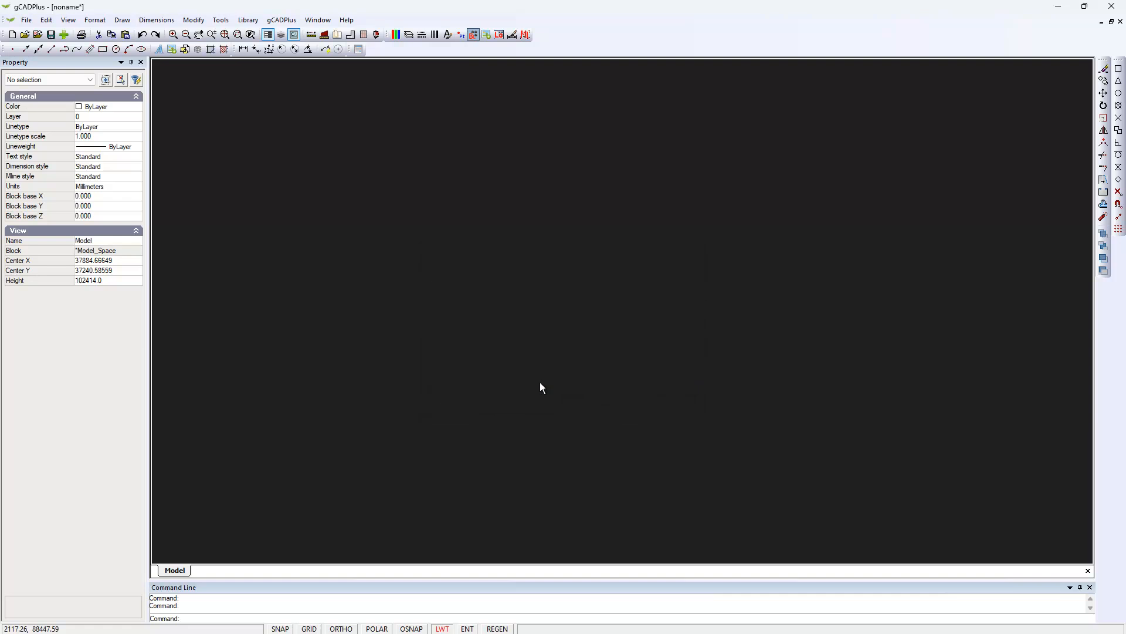
{"action": "left_click", "coordinate": [540, 381]}
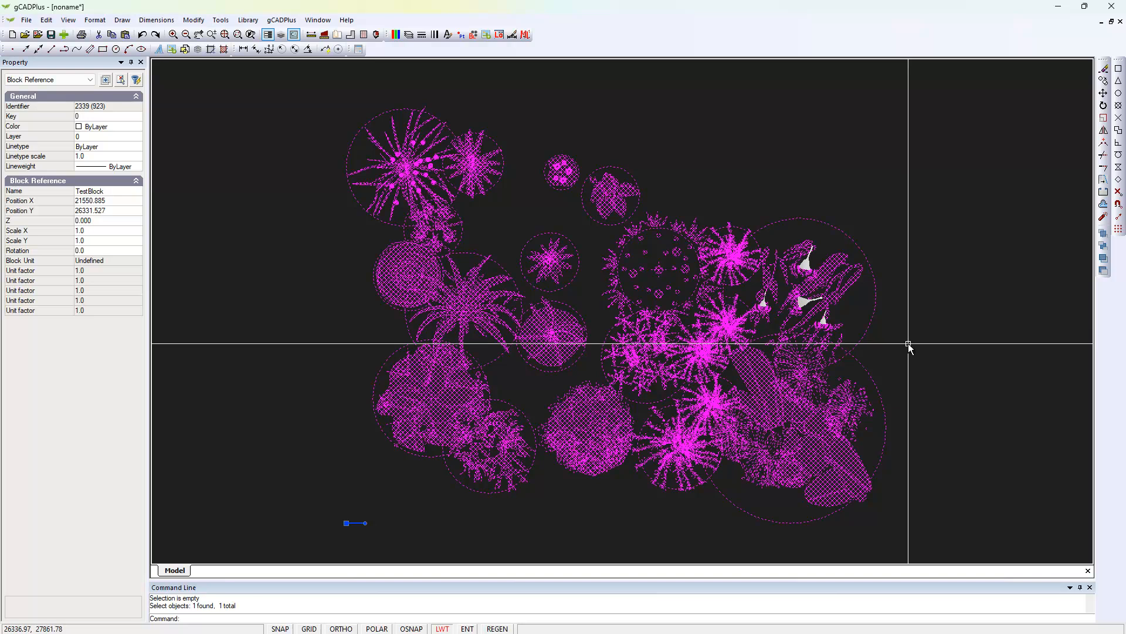
{"action": "right_click", "coordinate": [719, 348]}
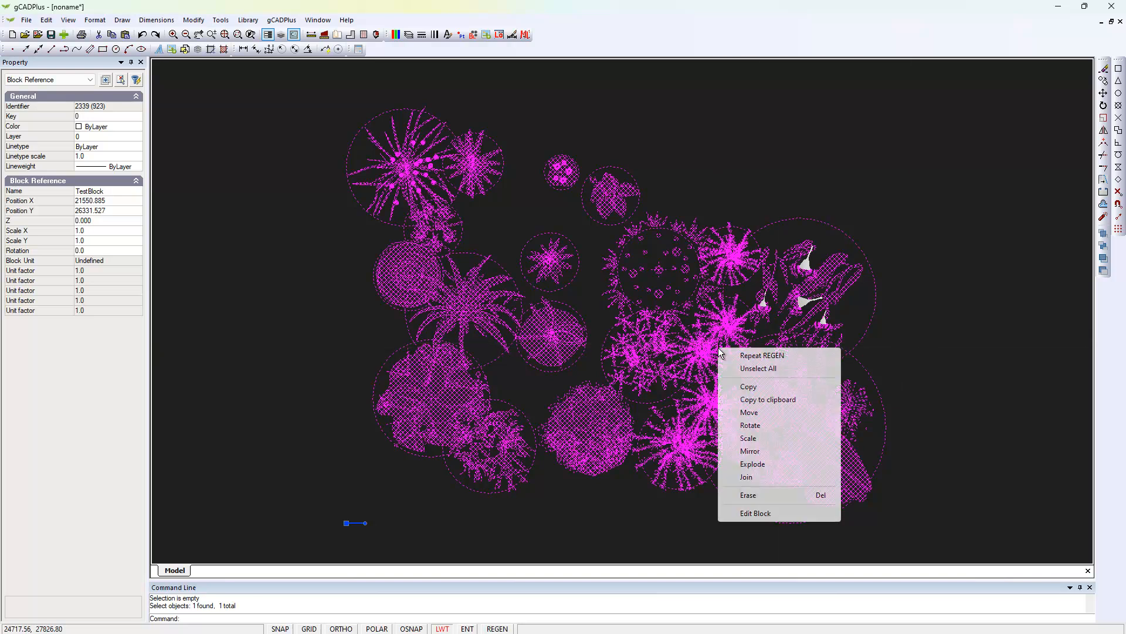
{"action": "left_click", "coordinate": [761, 463]}
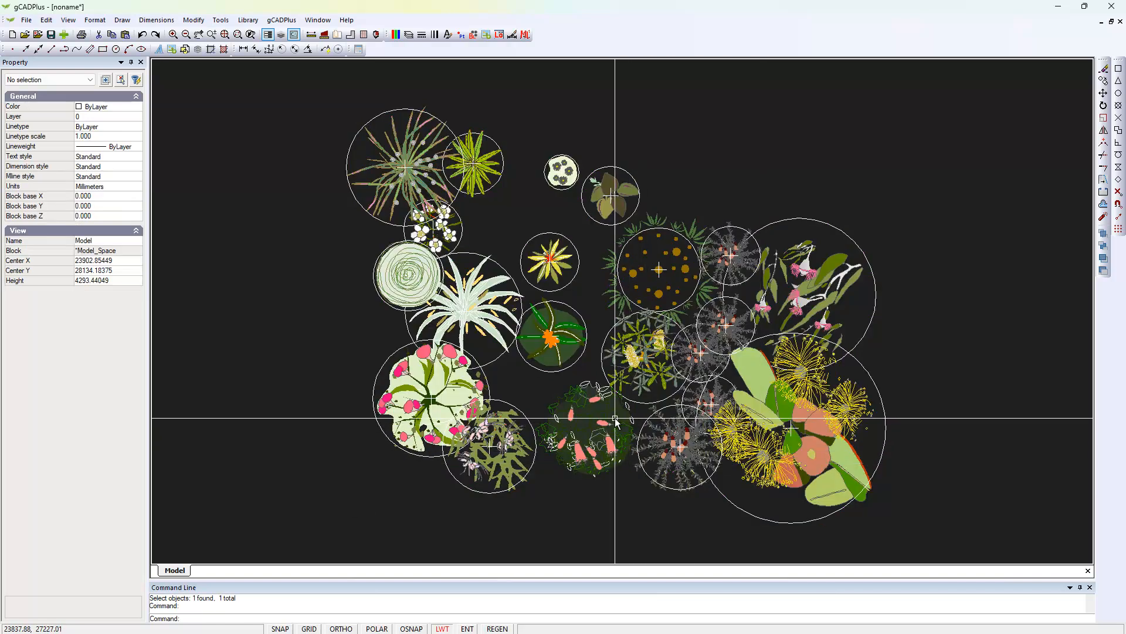
Turn off the L-PLNT-CONSTRUCTION layer to hide the construction circles around the plant symbols.
{"action": "left_click", "coordinate": [408, 36]}
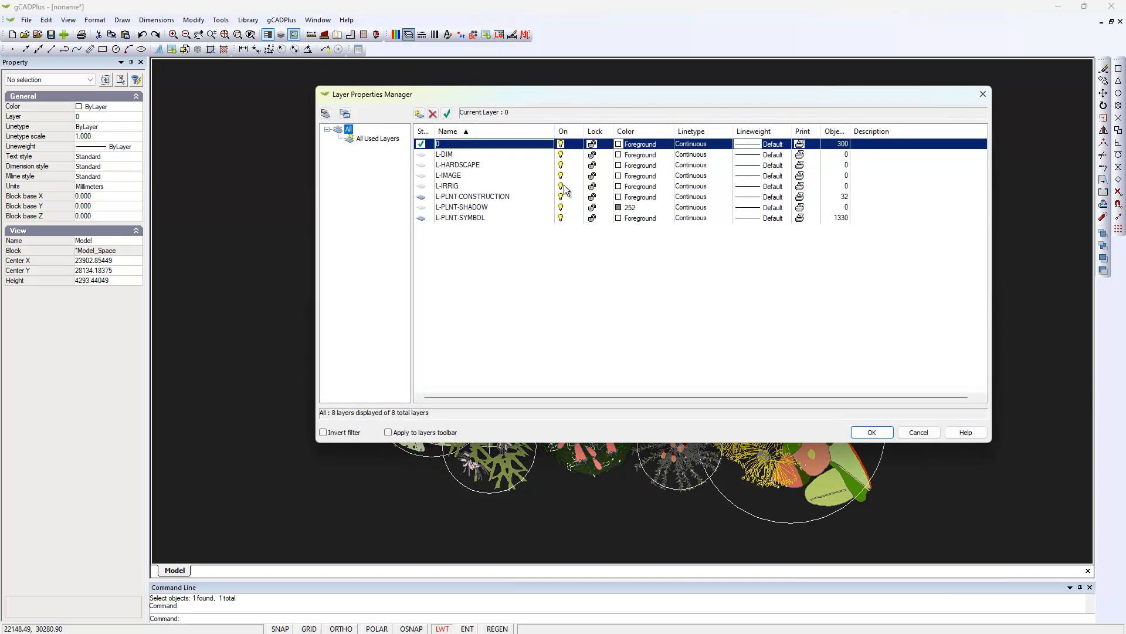
{"action": "left_click", "coordinate": [565, 197]}
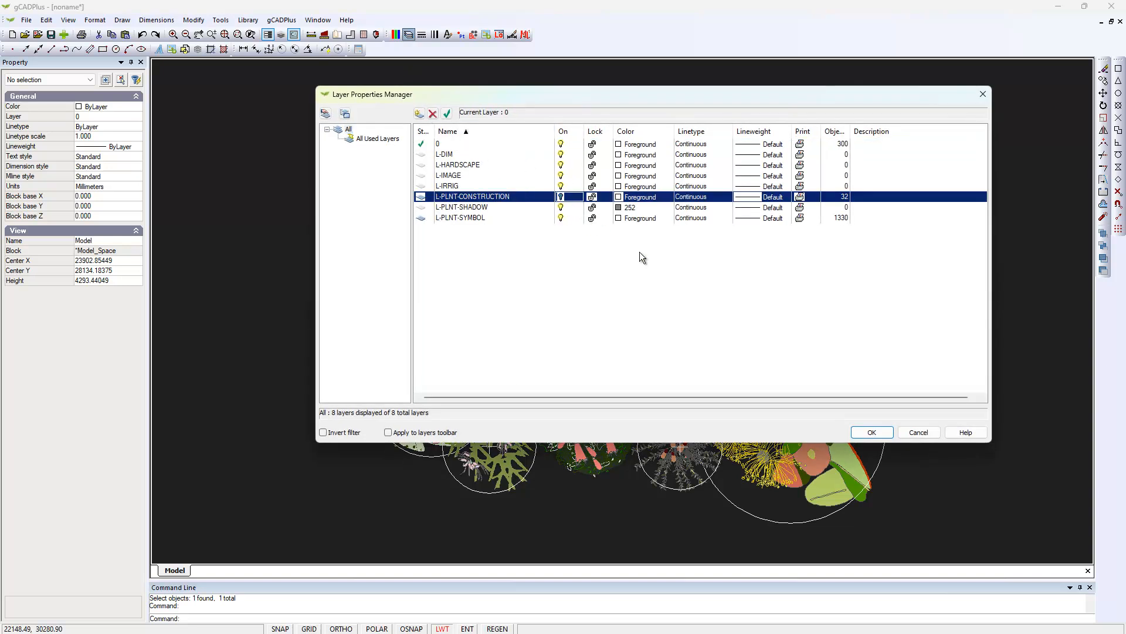
{"action": "left_click", "coordinate": [872, 432]}
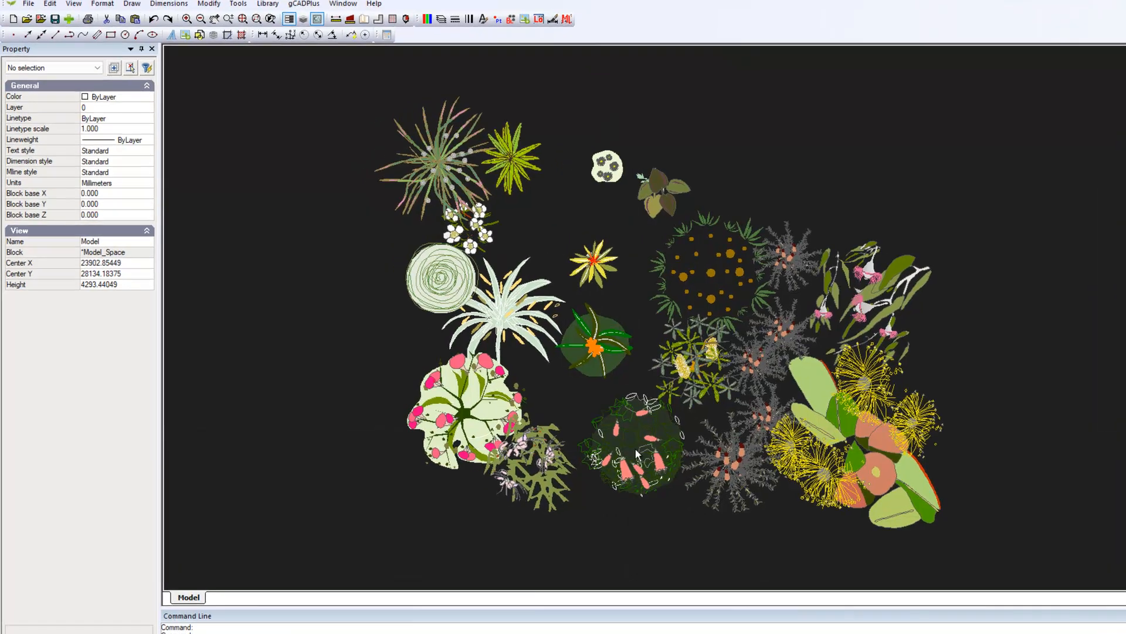
Check the botanical name, common name and code tags of the dark green Correa reflexa symbol.
{"action": "left_click", "coordinate": [584, 434]}
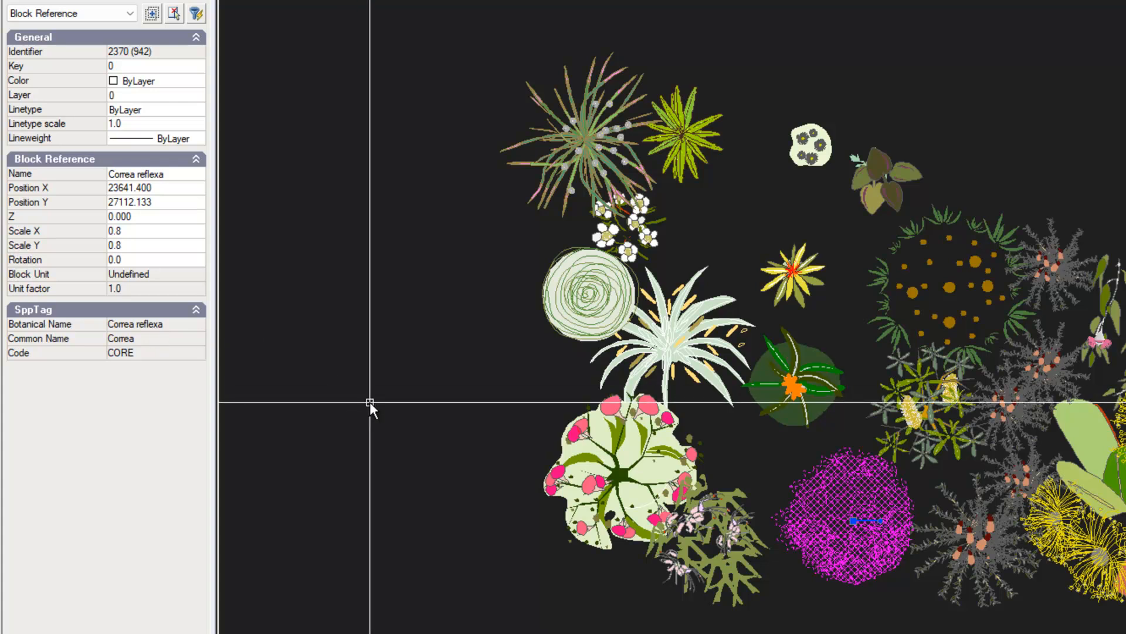
{"action": "key", "text": "Escape"}
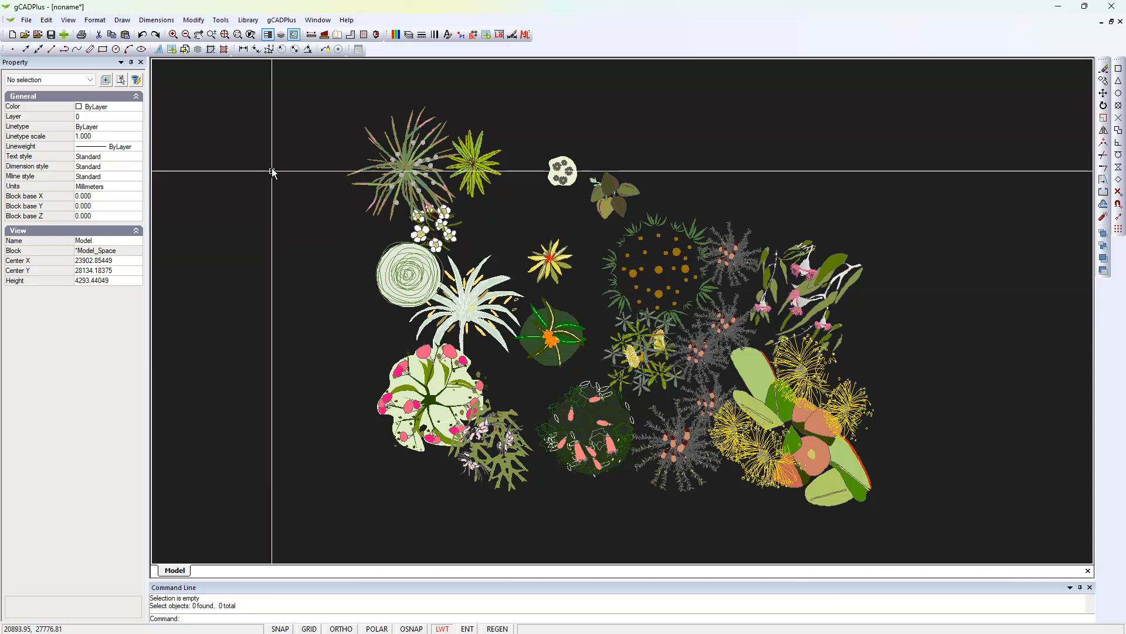
Open the library of named plant symbols.
{"action": "left_click", "coordinate": [248, 21]}
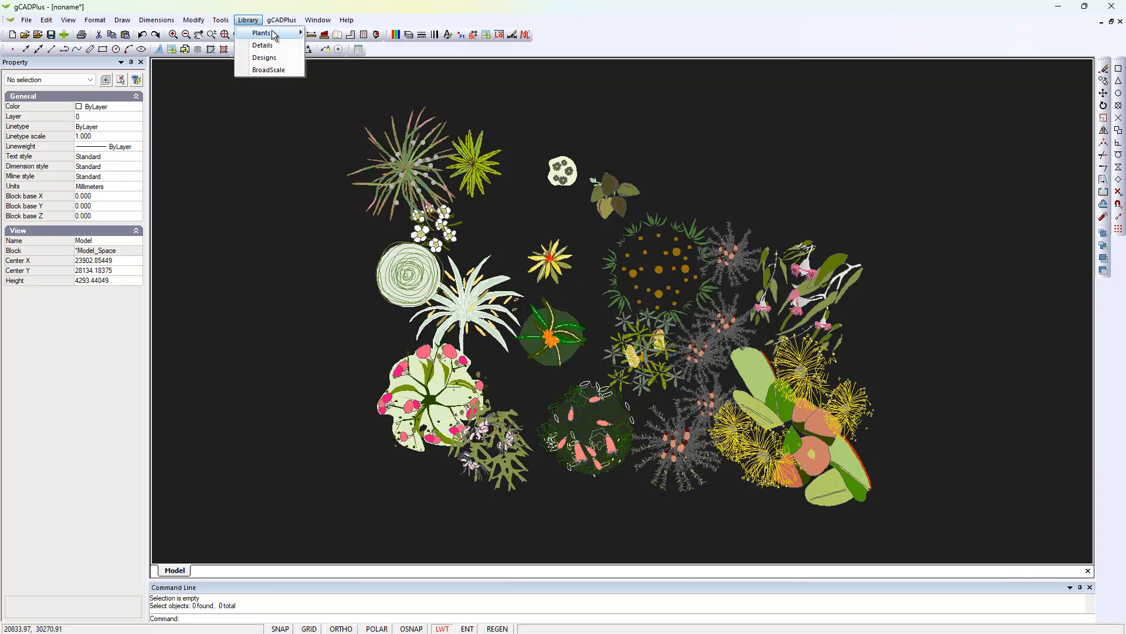
{"action": "mouse_move", "coordinate": [274, 34]}
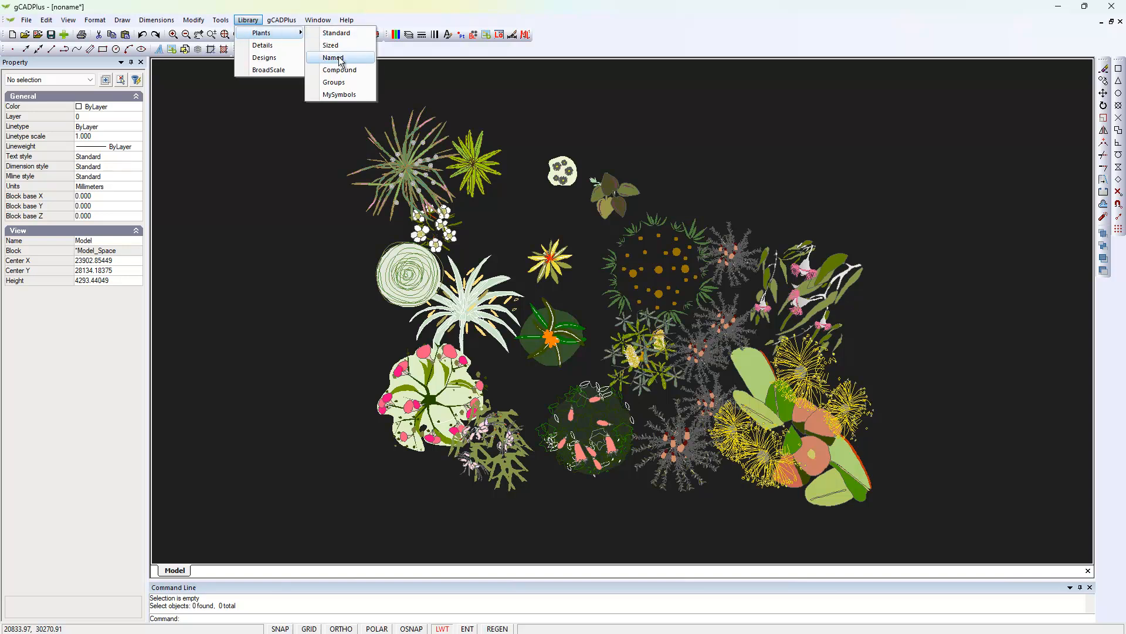